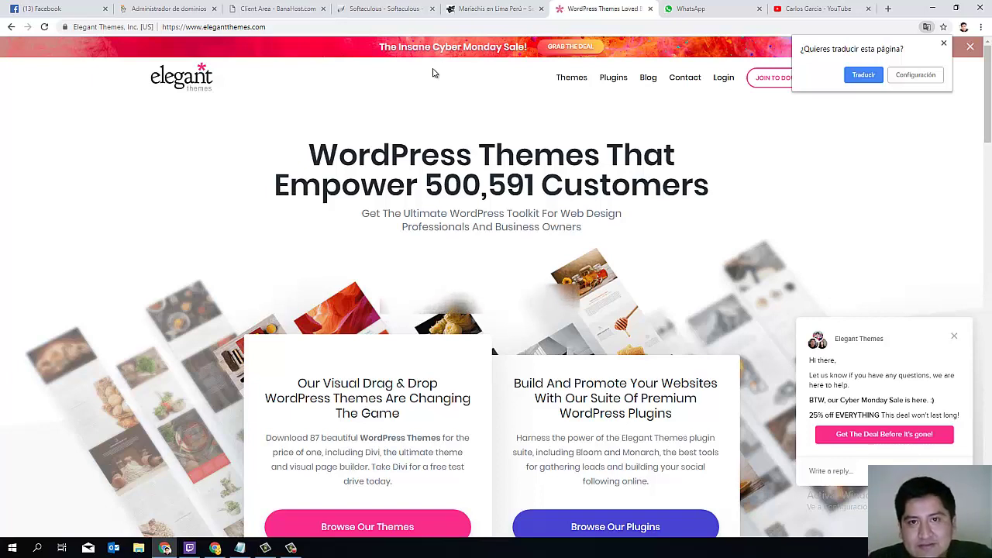
- Log in to the Elegant Themes members area with the prefilled credentials and download the Divi theme
{"action": "left_click", "coordinate": [722, 81]}
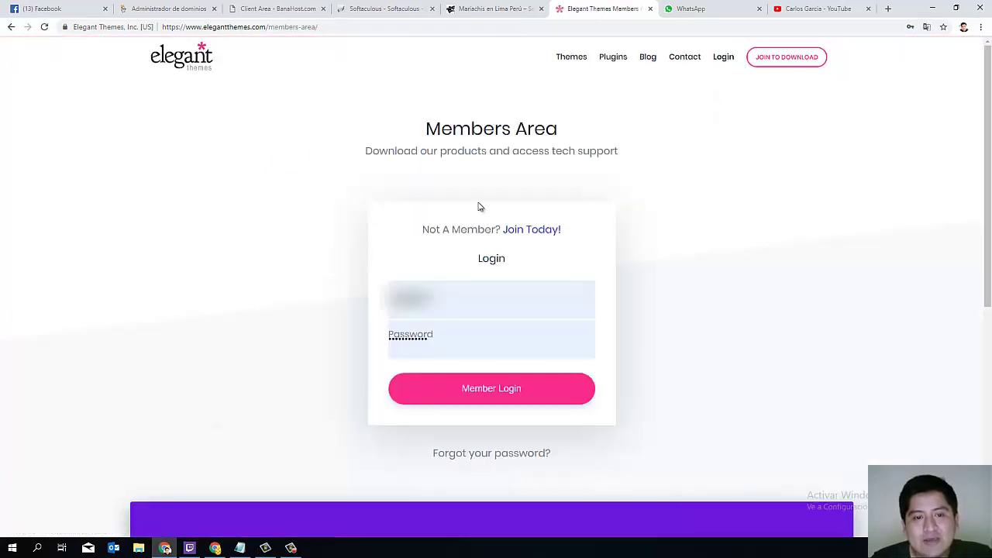
{"action": "left_click", "coordinate": [487, 388]}
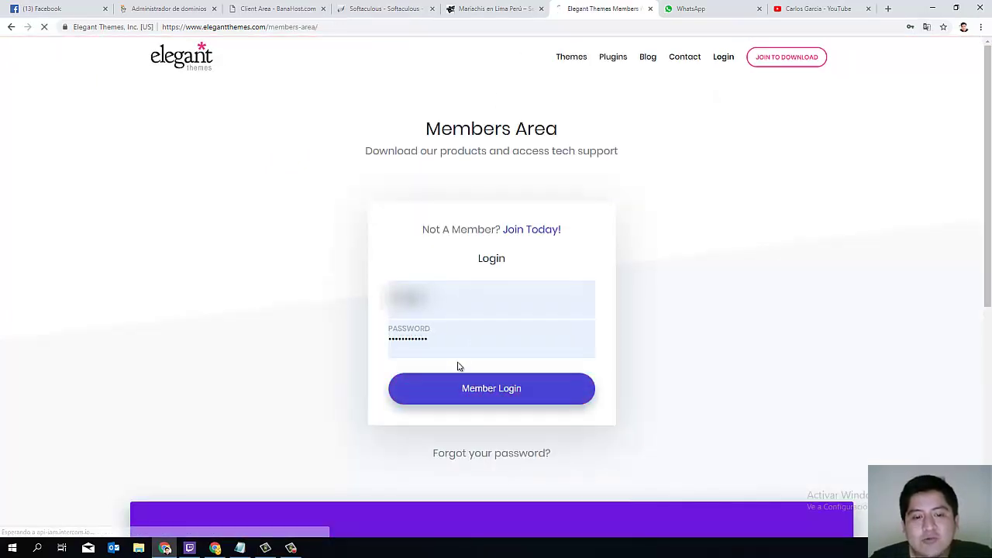
{"action": "scroll", "coordinate": [507, 250], "scroll_direction": "down", "scroll_amount": 3}
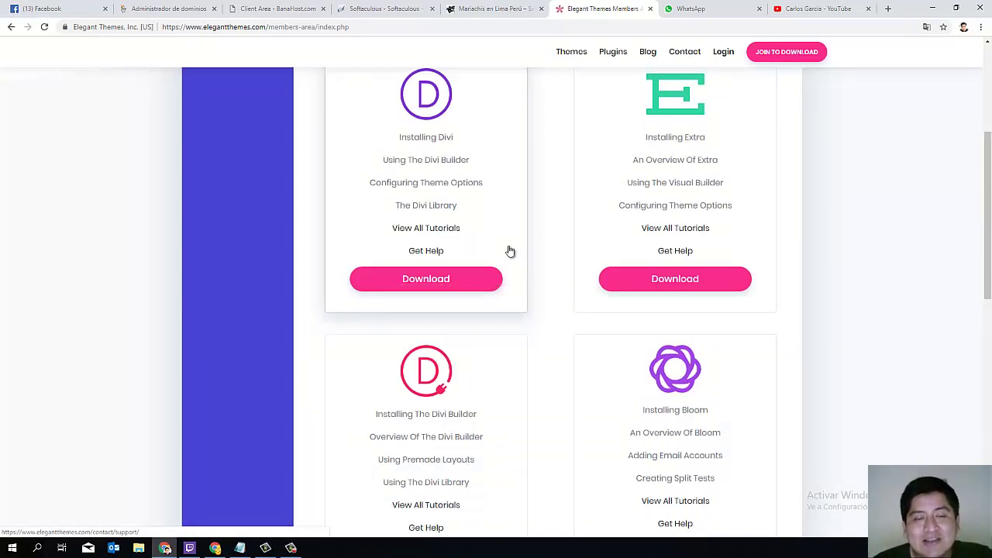
{"action": "scroll", "coordinate": [483, 212], "scroll_direction": "up", "scroll_amount": 2}
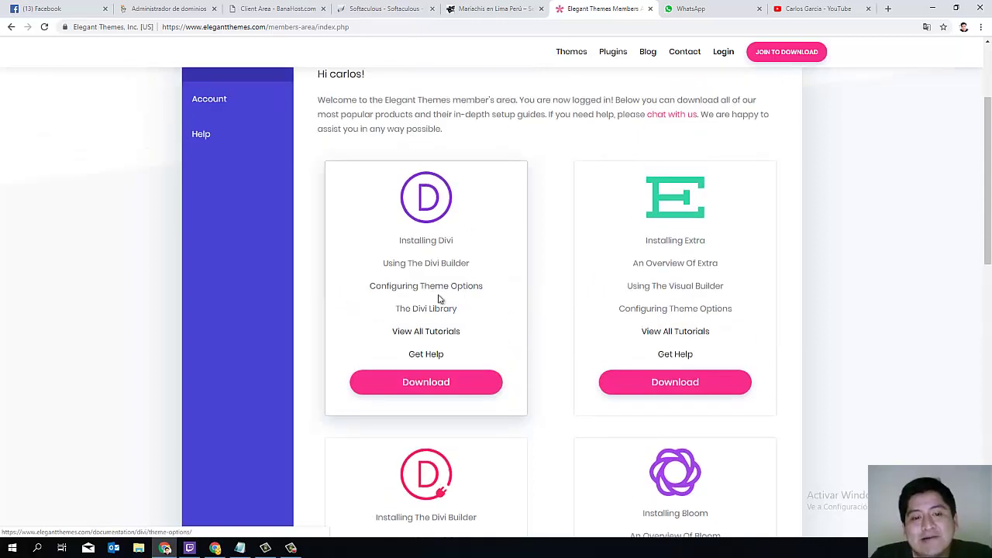
{"action": "left_click", "coordinate": [391, 394]}
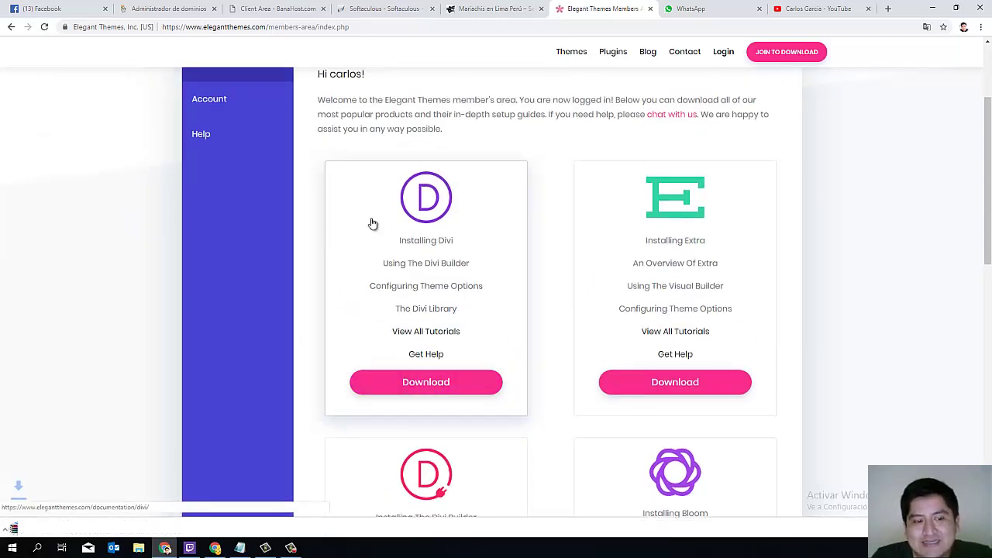
- Go to mariachislima.com/wp-admin in the site's browser tab and log in to WordPress with the prefilled credentials
{"action": "left_click", "coordinate": [511, 9]}
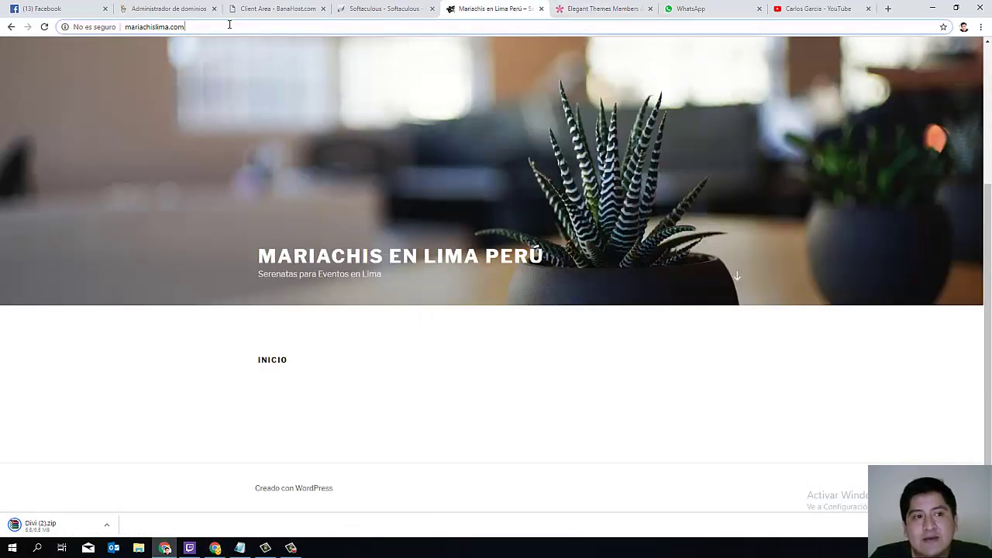
{"action": "type", "text": "wp"}
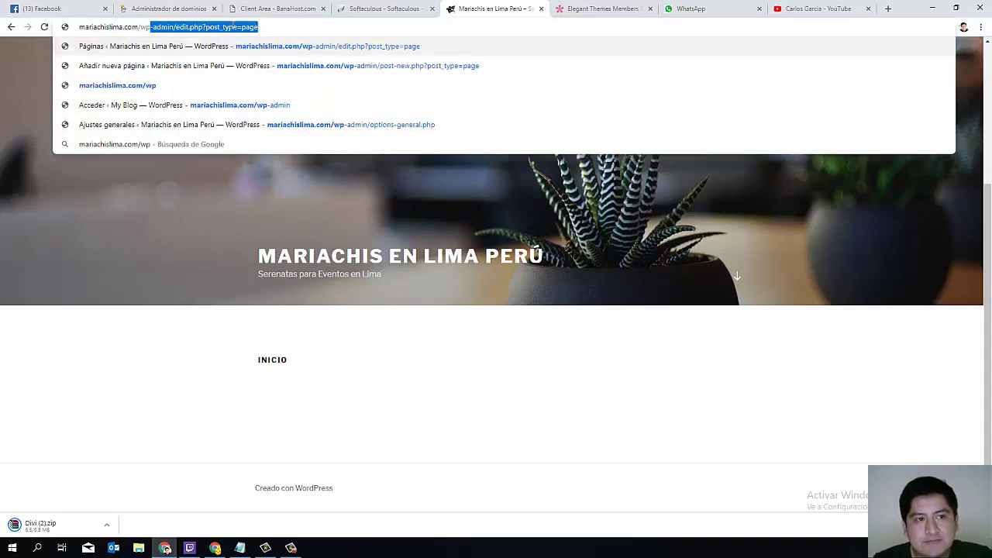
{"action": "type", "text": "-admin"}
{"action": "key", "text": "Delete"}
{"action": "key", "text": "Return"}
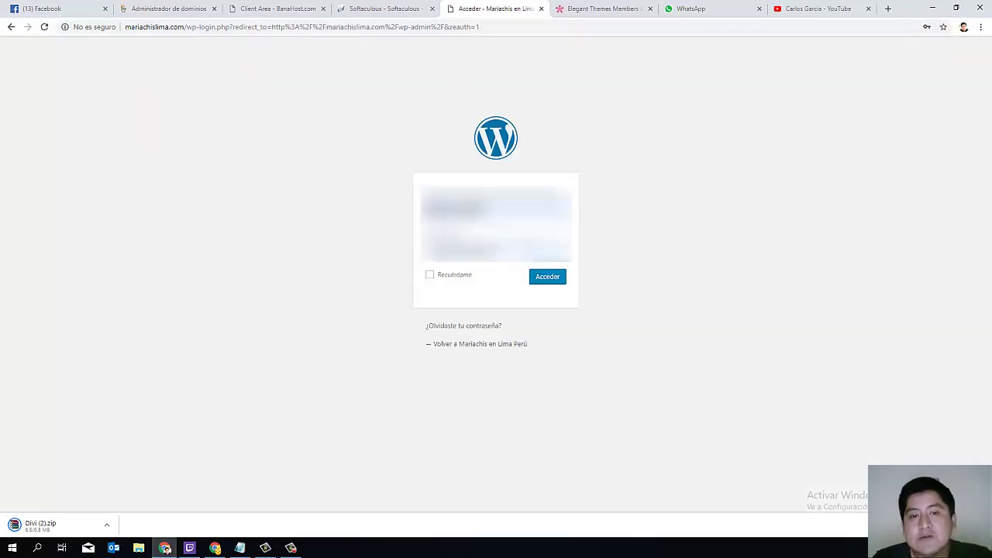
{"action": "left_click", "coordinate": [551, 277]}
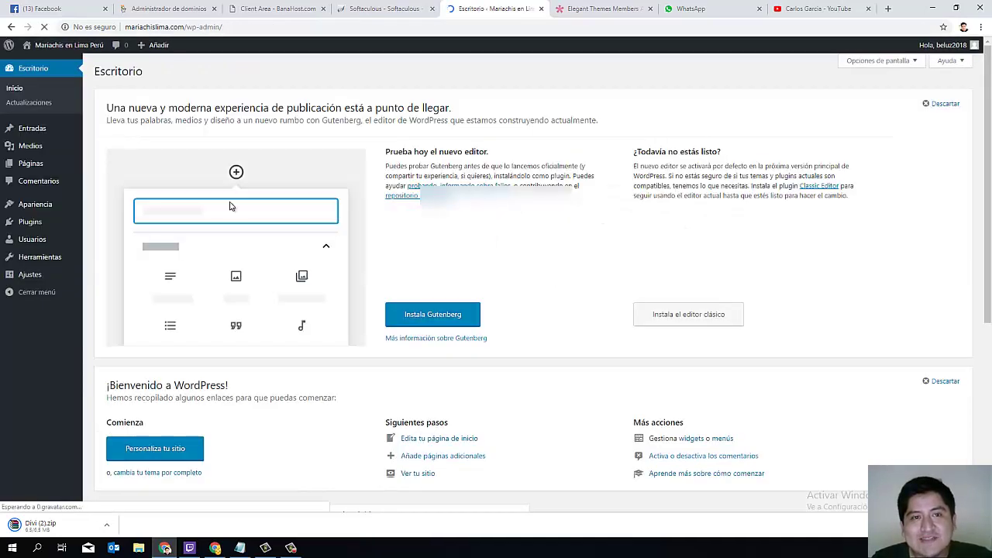
- Add a new WordPress theme by uploading and installing Divi (2).zip from the Descargas folder
{"action": "mouse_move", "coordinate": [47, 206]}
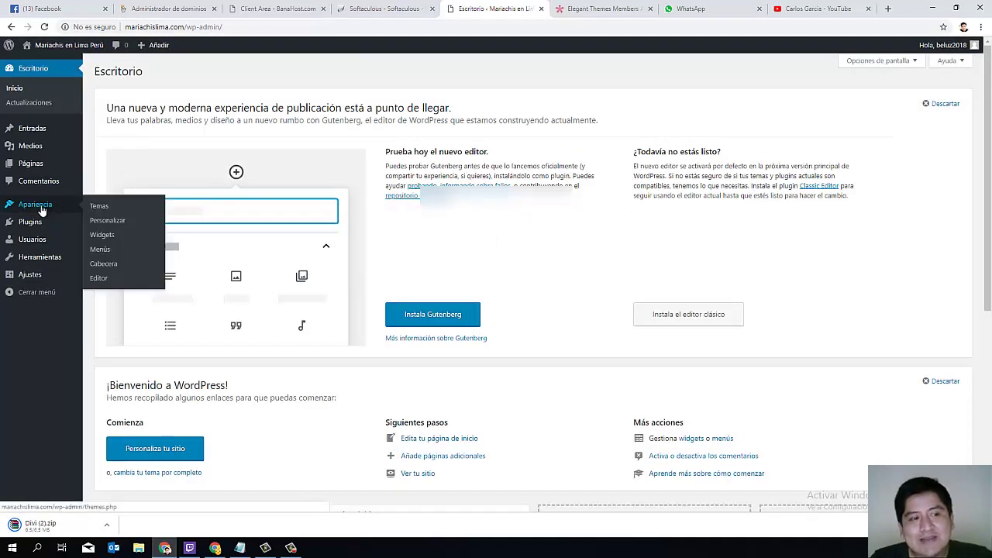
{"action": "left_click", "coordinate": [106, 210]}
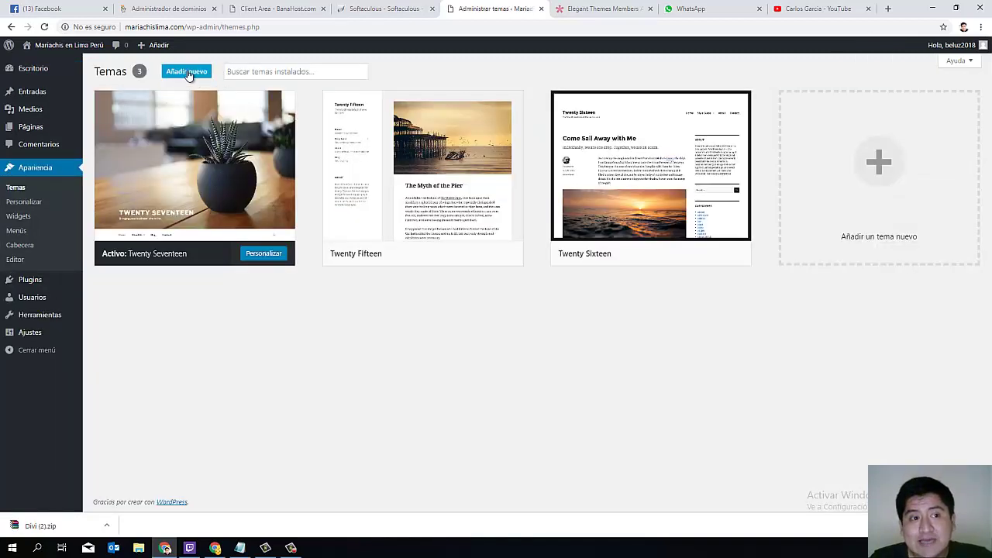
{"action": "left_click", "coordinate": [189, 72]}
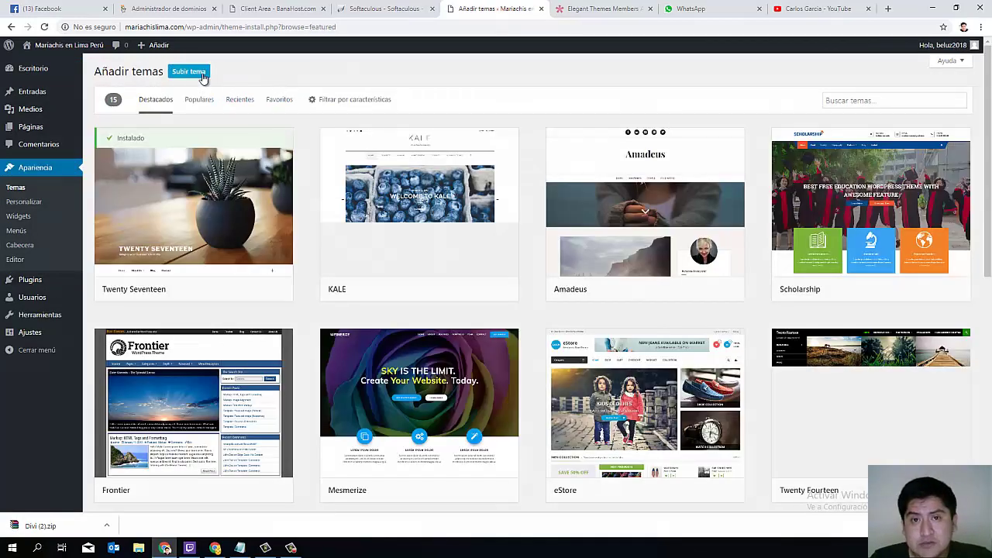
{"action": "left_click", "coordinate": [195, 77]}
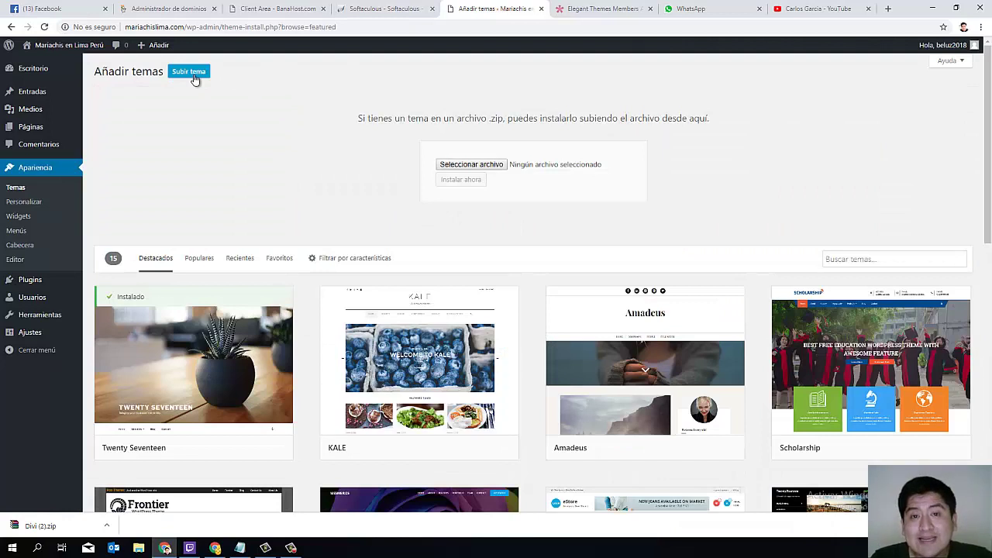
{"action": "left_click", "coordinate": [485, 170]}
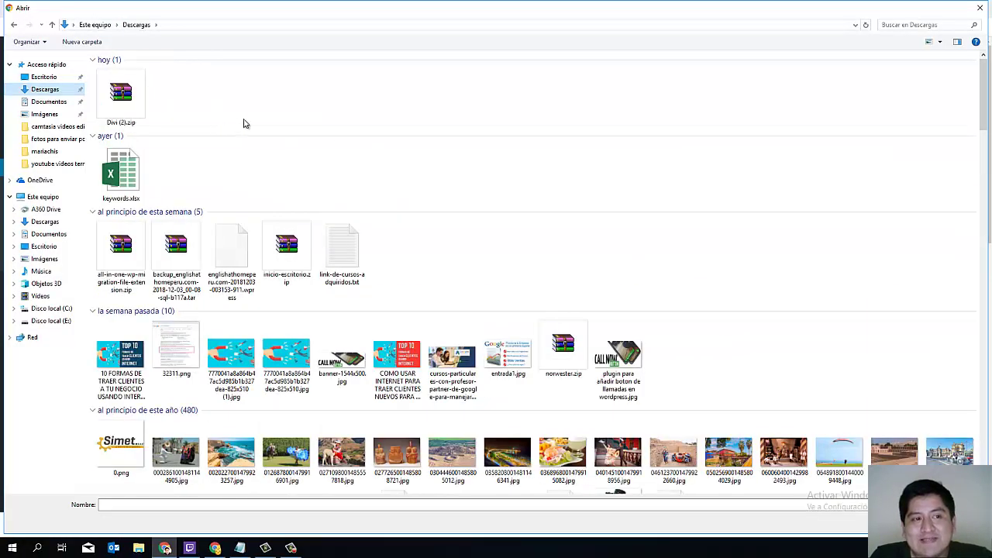
{"action": "left_click", "coordinate": [144, 118]}
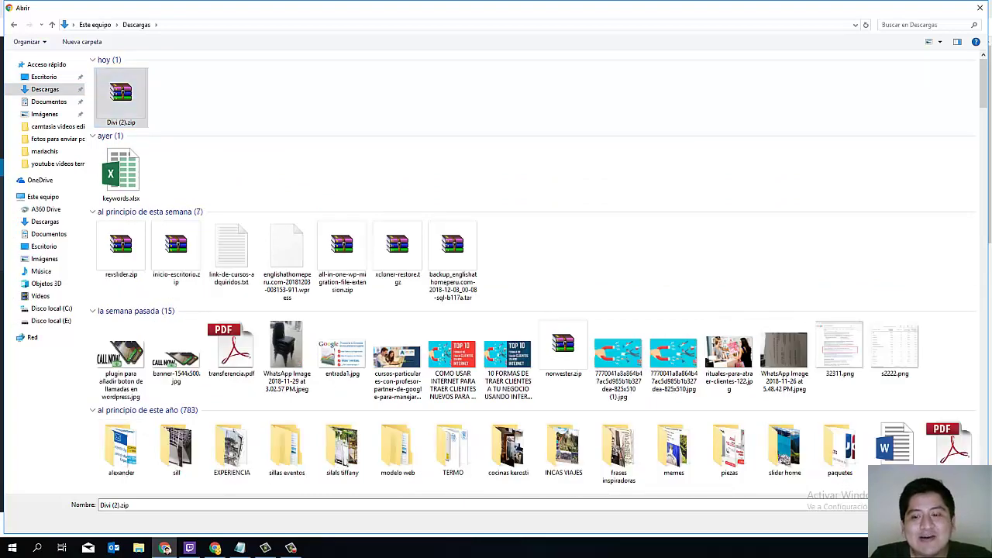
{"action": "key", "text": "Return"}
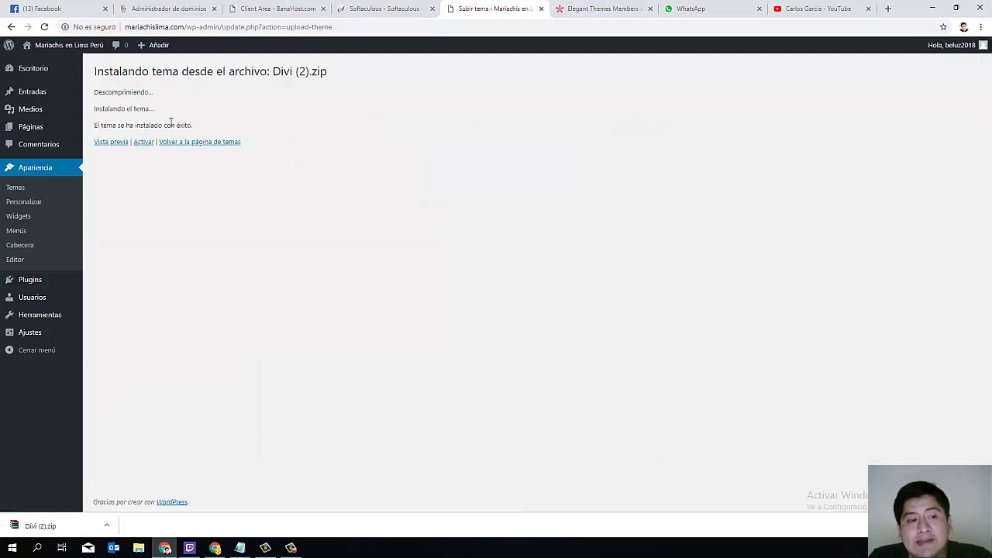
- Activate the installed Divi theme and view the Mariachis en Lima Perú site in a new browser tab
{"action": "left_click", "coordinate": [144, 142]}
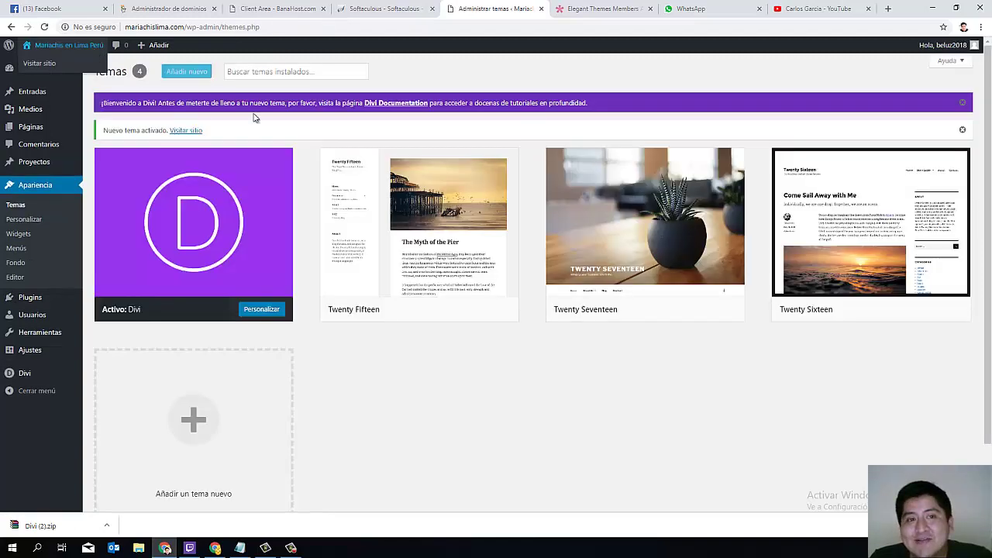
{"action": "mouse_move", "coordinate": [83, 56]}
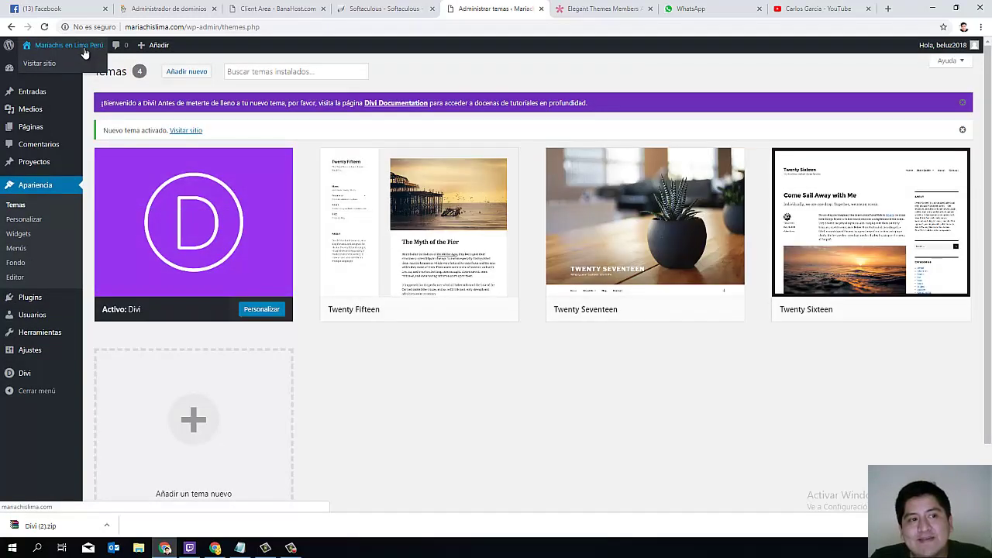
{"action": "right_click", "coordinate": [82, 49]}
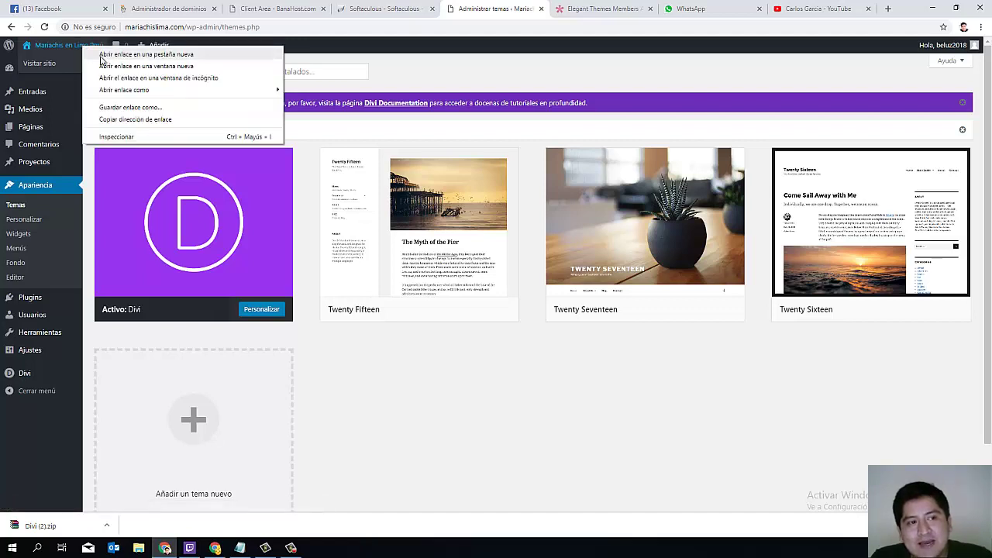
{"action": "left_click", "coordinate": [101, 60]}
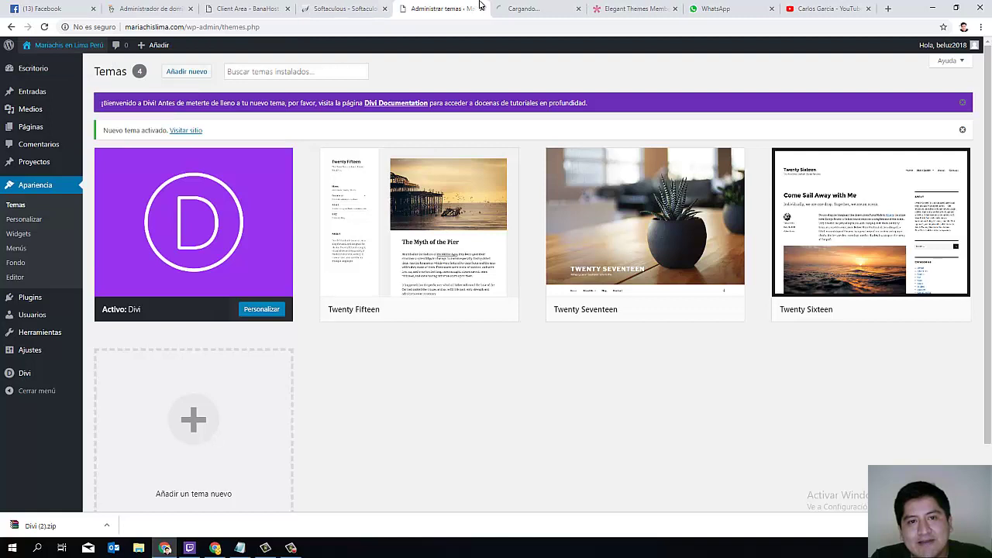
{"action": "left_click", "coordinate": [532, 9]}
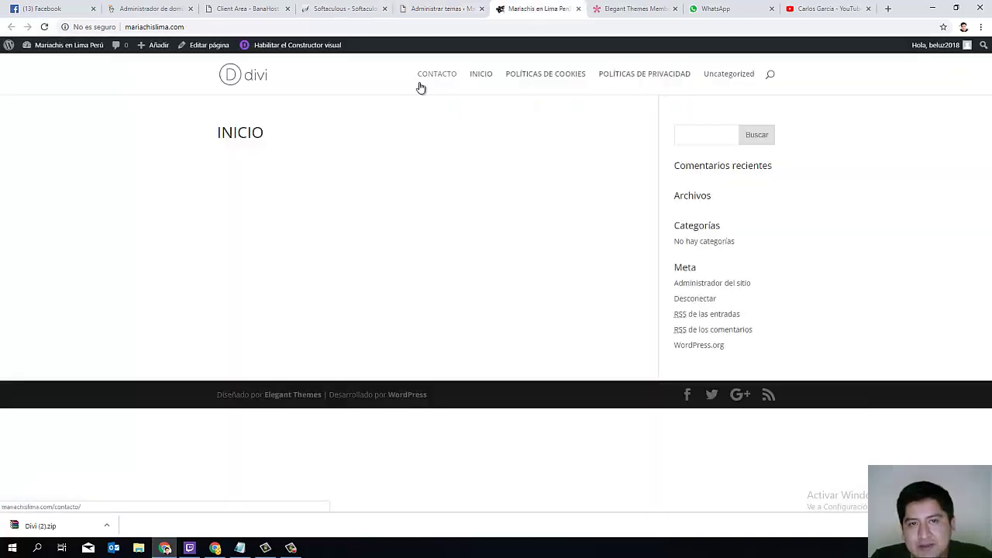
- Return to the WordPress dashboard and open the Updates settings of the Divi theme options, ready at the username field
{"action": "left_click", "coordinate": [431, 13]}
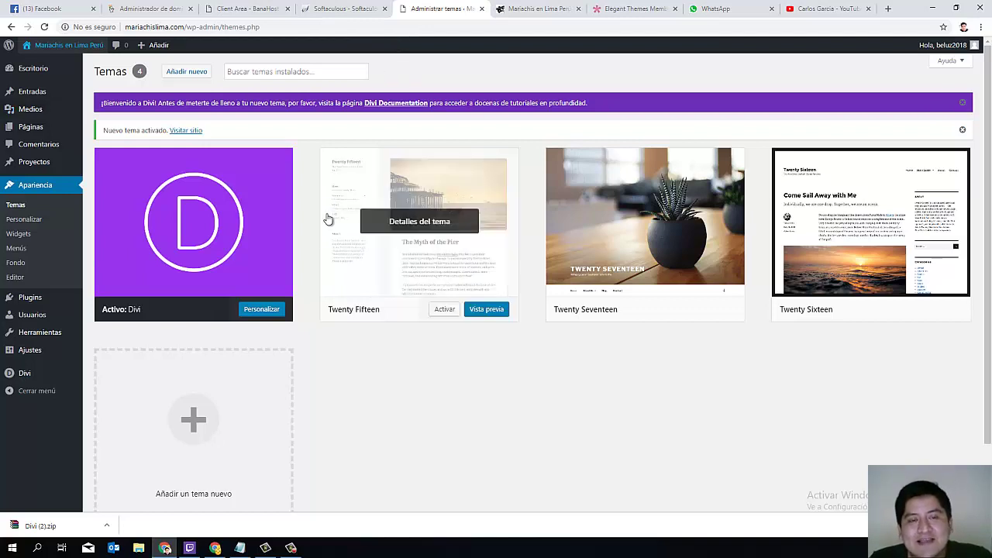
{"action": "mouse_move", "coordinate": [51, 376]}
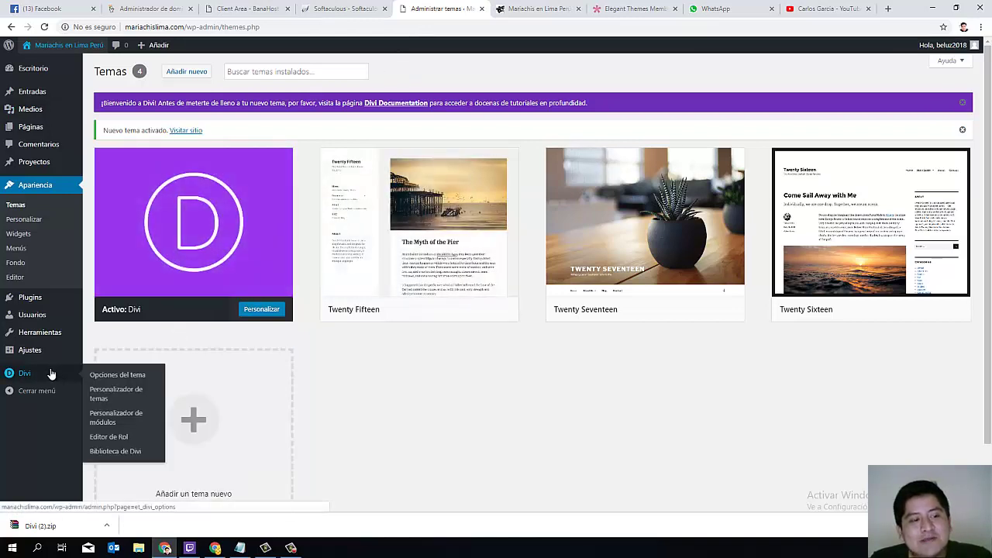
{"action": "left_click", "coordinate": [40, 380]}
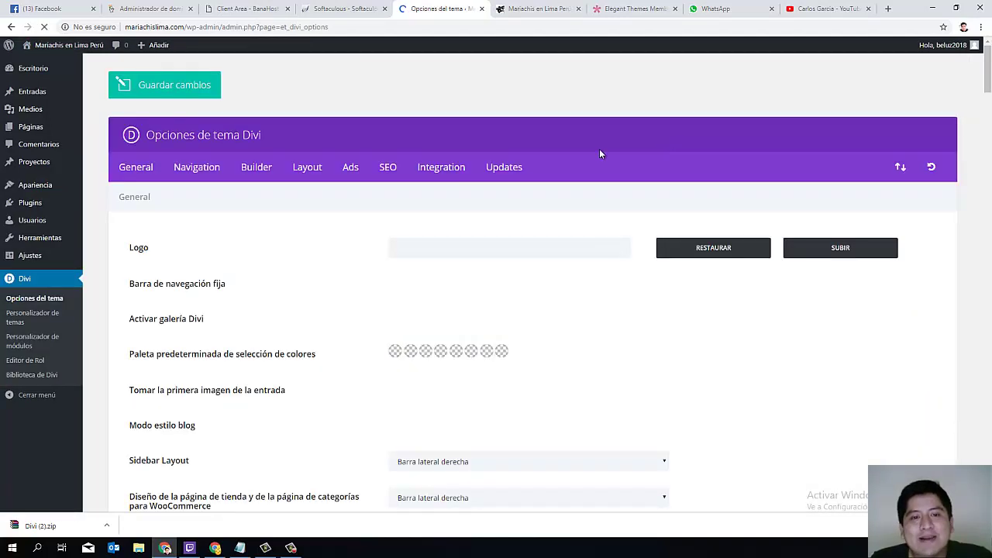
{"action": "left_click", "coordinate": [506, 169]}
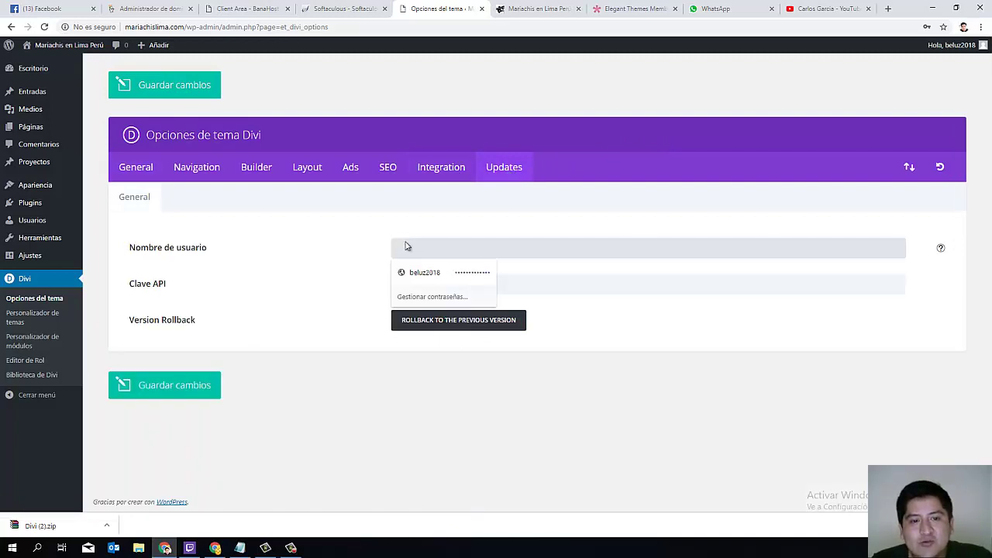
{"action": "left_click", "coordinate": [431, 281]}
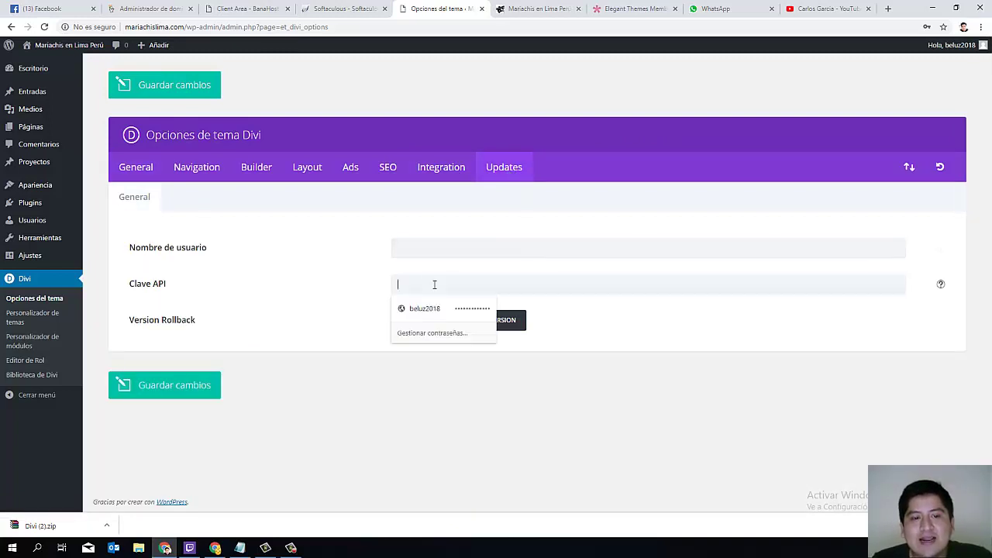
{"action": "left_click", "coordinate": [358, 249]}
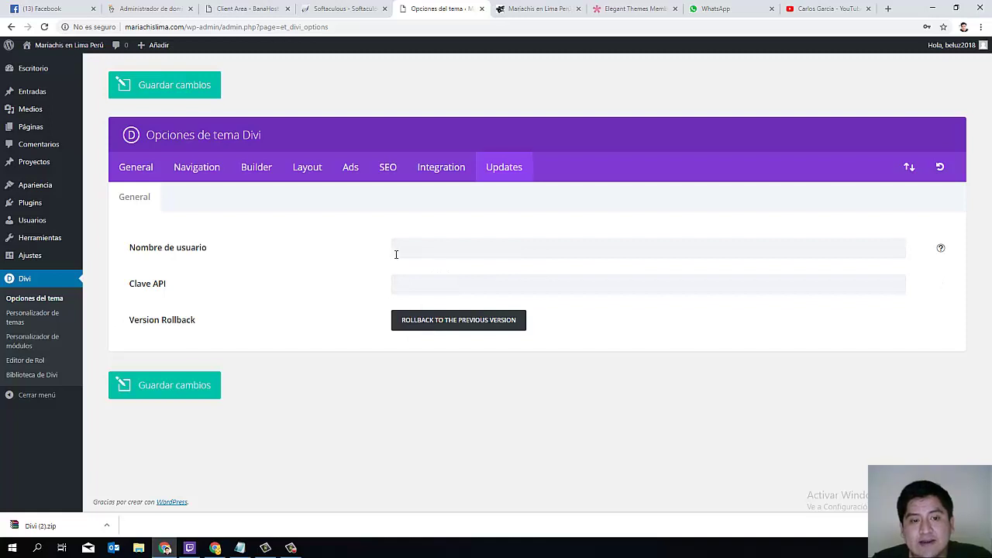
{"action": "left_click", "coordinate": [398, 248]}
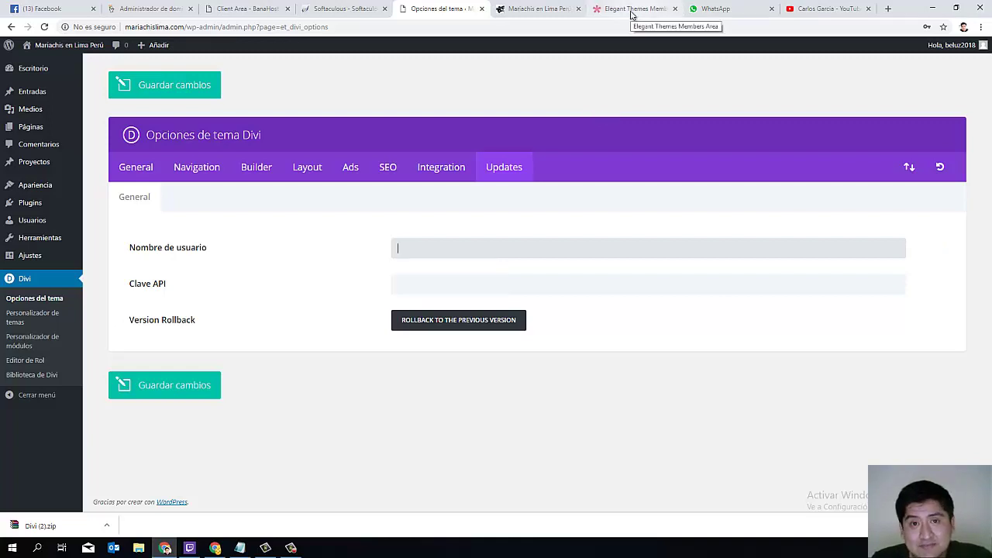
- Copy the first API key from the Elegant Themes account's API key page and return to the Divi theme options
{"action": "left_click", "coordinate": [631, 11]}
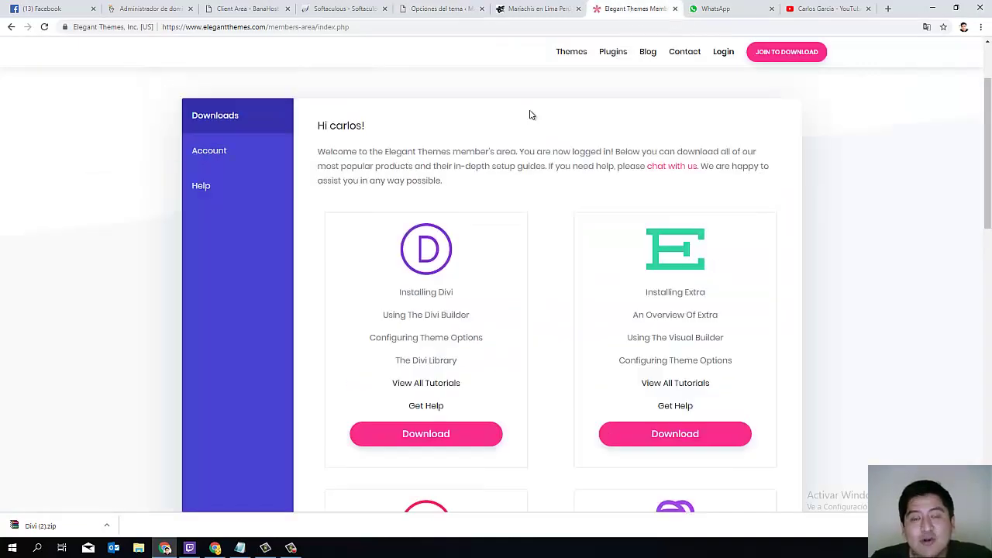
{"action": "left_click", "coordinate": [235, 154]}
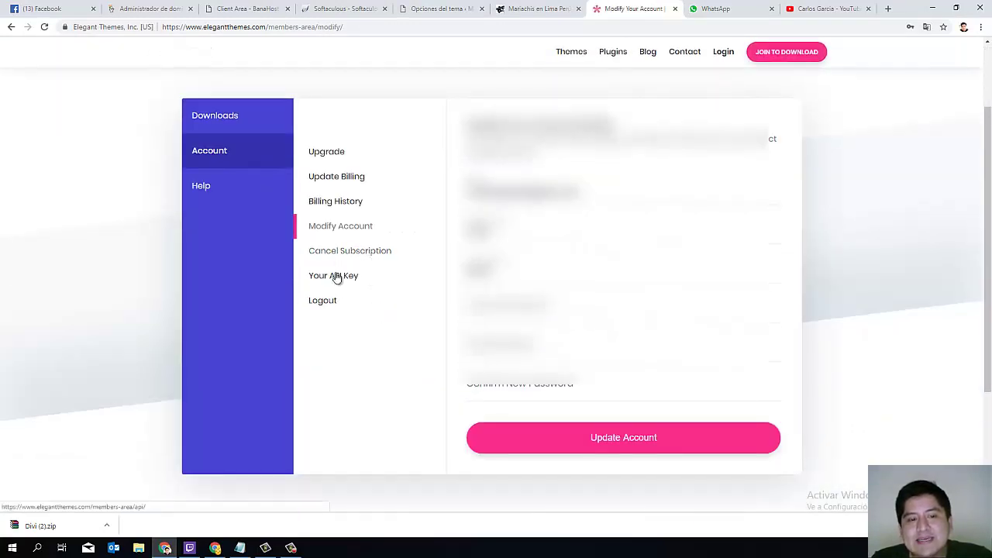
{"action": "left_click", "coordinate": [343, 279]}
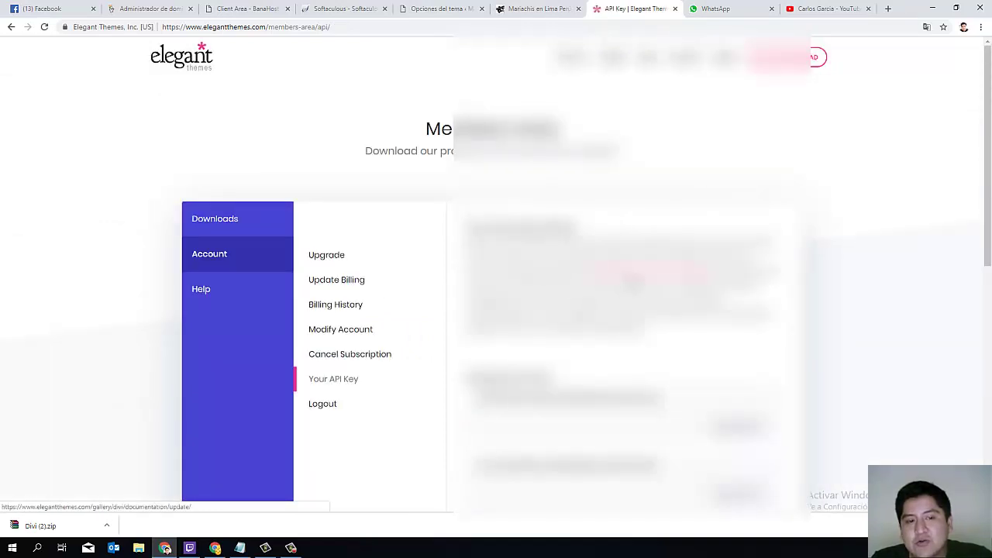
{"action": "scroll", "coordinate": [496, 310], "scroll_direction": "down", "scroll_amount": 1}
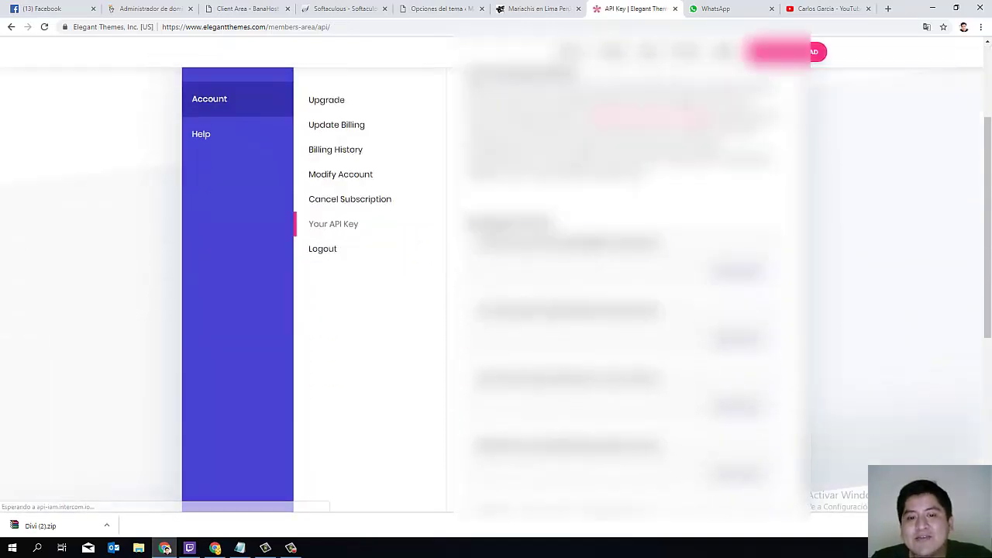
{"action": "left_click", "coordinate": [568, 242]}
{"action": "right_click", "coordinate": [596, 245]}
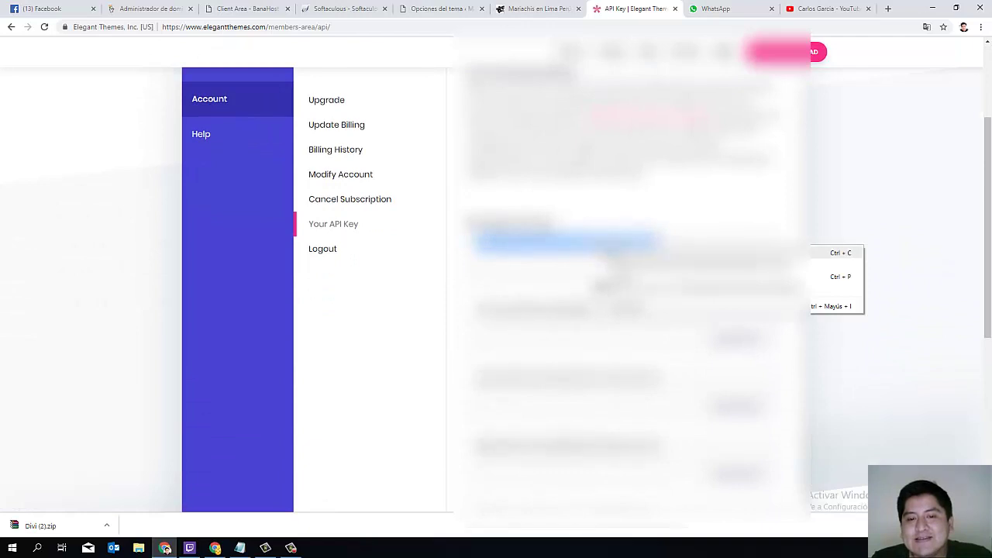
{"action": "left_click", "coordinate": [697, 289]}
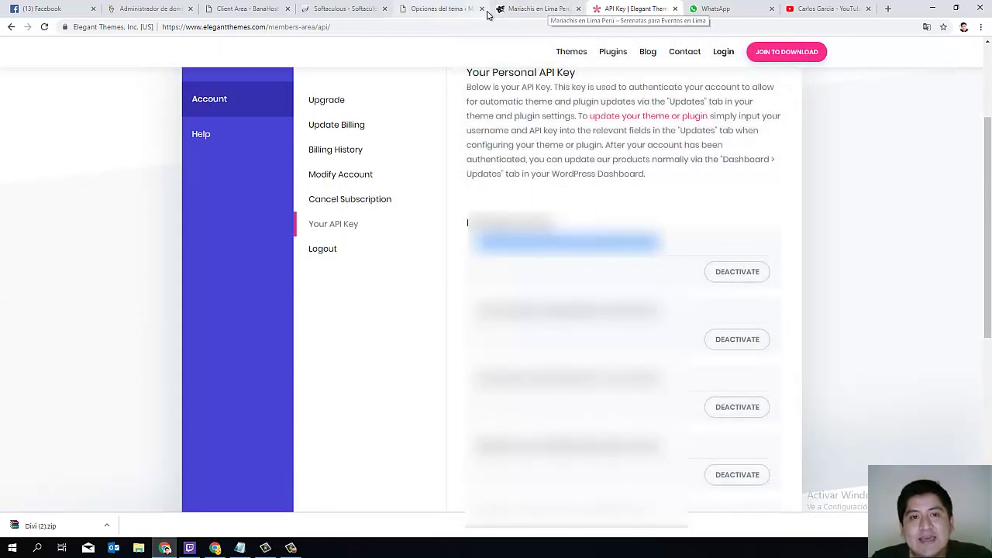
{"action": "left_click", "coordinate": [514, 11]}
{"action": "left_click", "coordinate": [430, 6]}
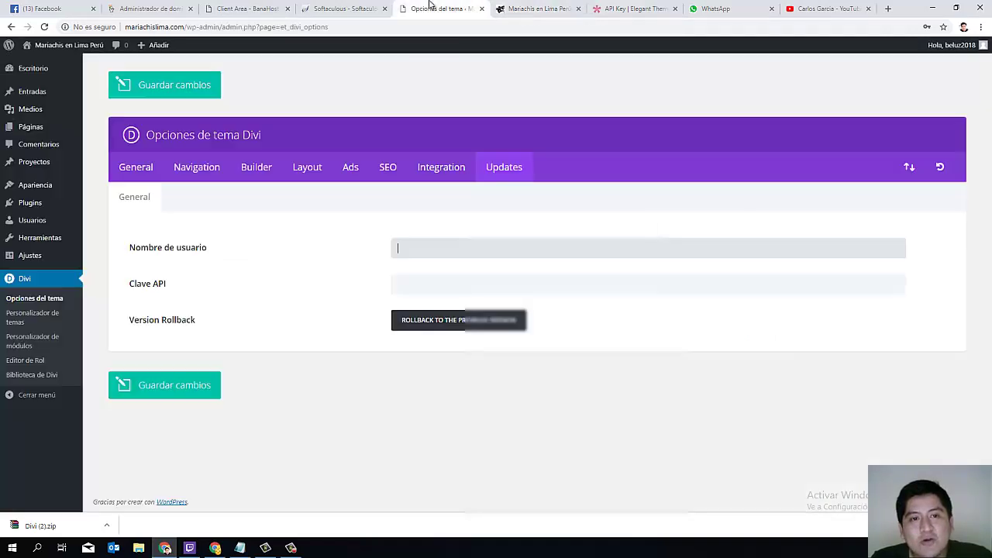
- Paste the copied API key into the Divi update settings and fill in the Elegant Themes account username
{"action": "left_click", "coordinate": [428, 284]}
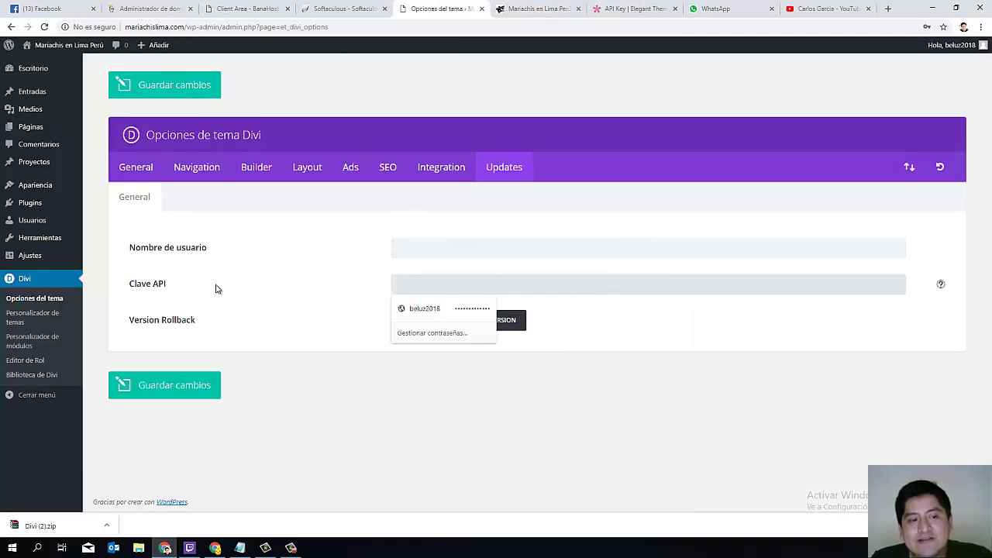
{"action": "right_click", "coordinate": [419, 290]}
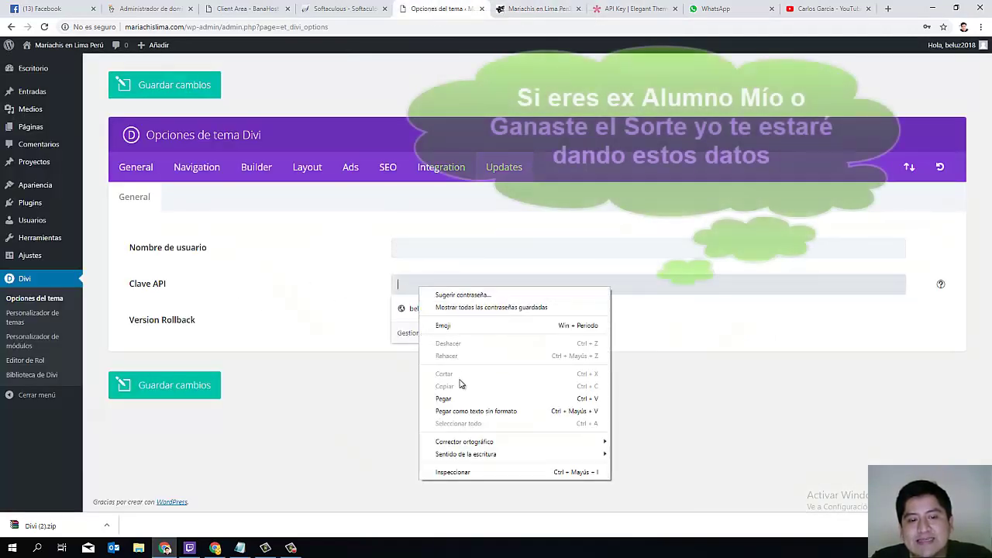
{"action": "left_click", "coordinate": [463, 398]}
{"action": "left_click", "coordinate": [397, 249]}
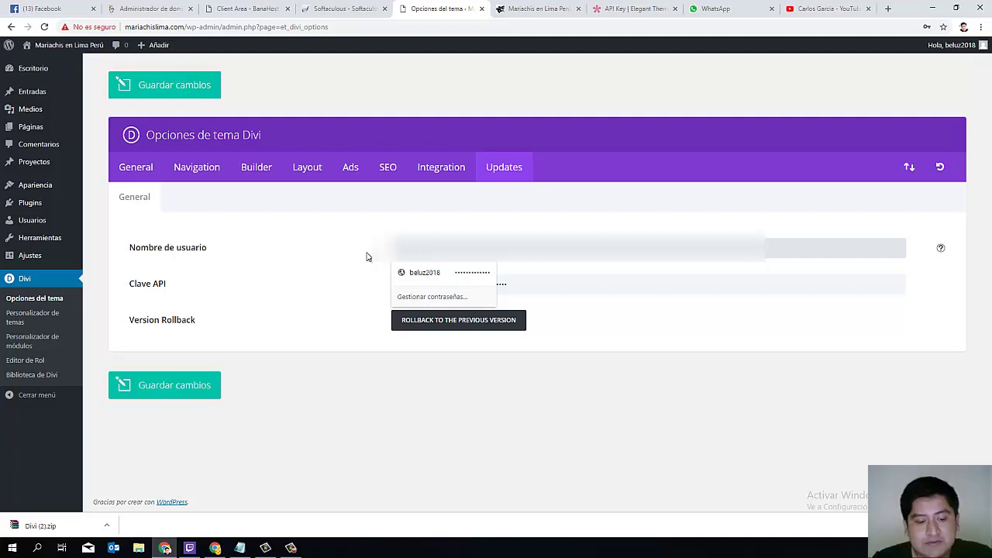
{"action": "left_click", "coordinate": [368, 257]}
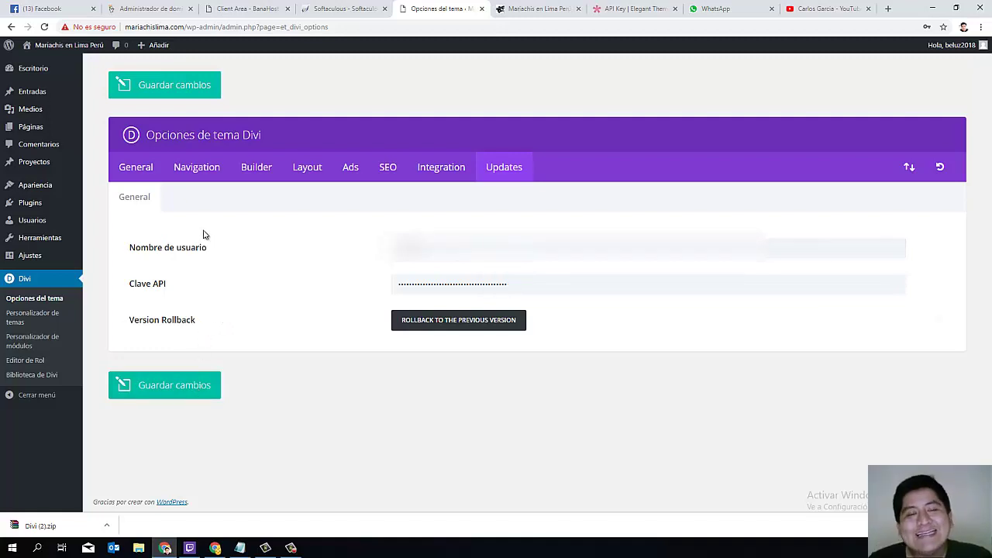
- Open the INICIO page for editing and switch it to the Divi Builder
{"action": "left_click", "coordinate": [43, 130]}
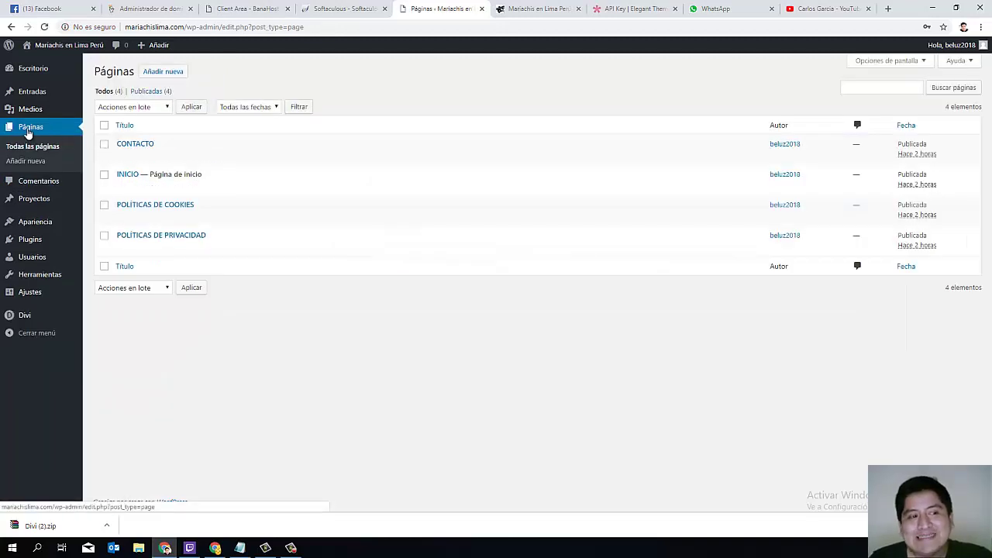
{"action": "mouse_move", "coordinate": [132, 176]}
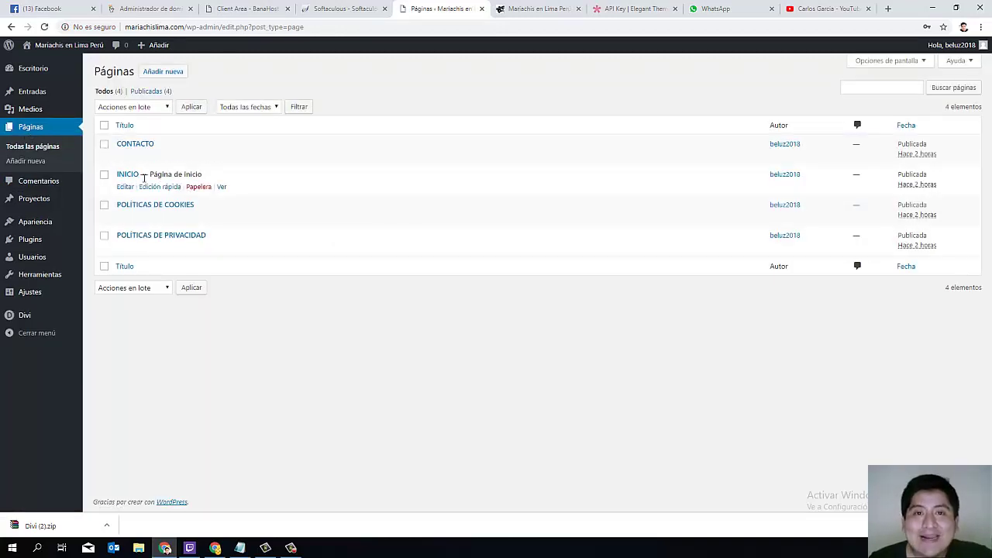
{"action": "mouse_move", "coordinate": [160, 155]}
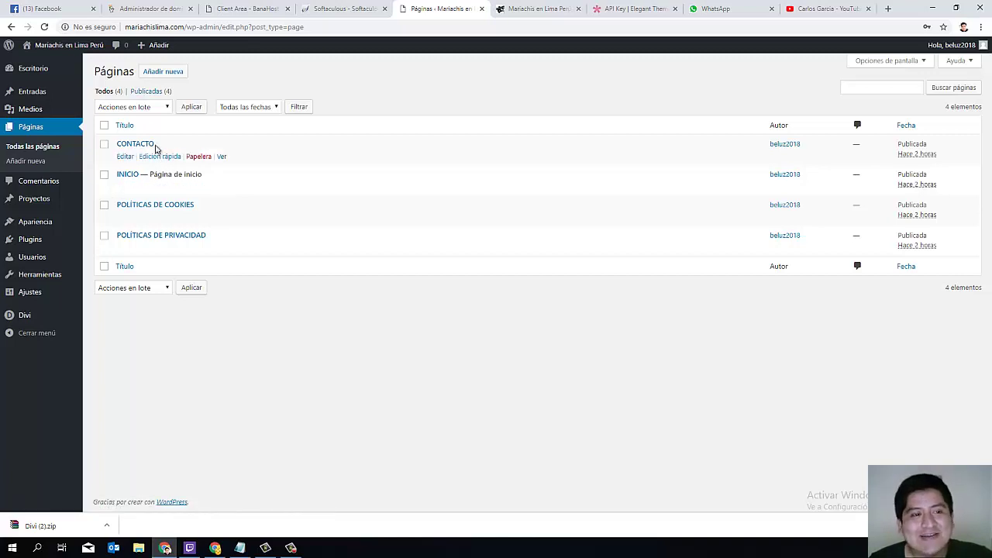
{"action": "mouse_move", "coordinate": [170, 176]}
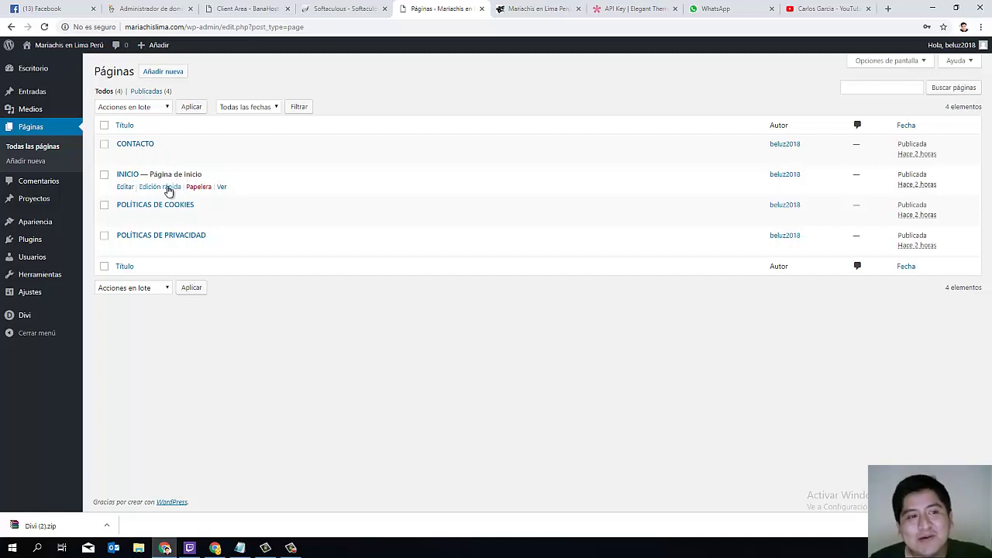
{"action": "left_click", "coordinate": [126, 187]}
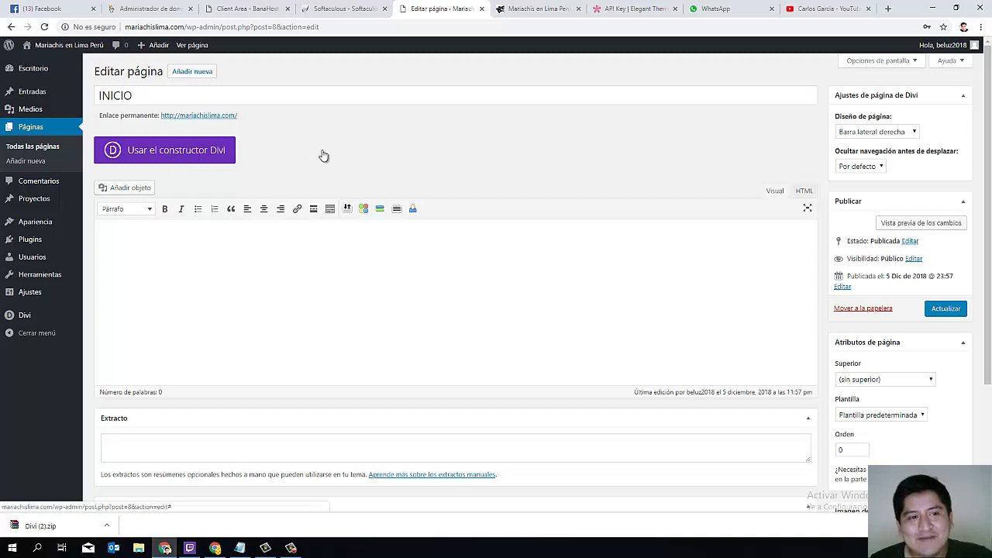
{"action": "left_click", "coordinate": [225, 152]}
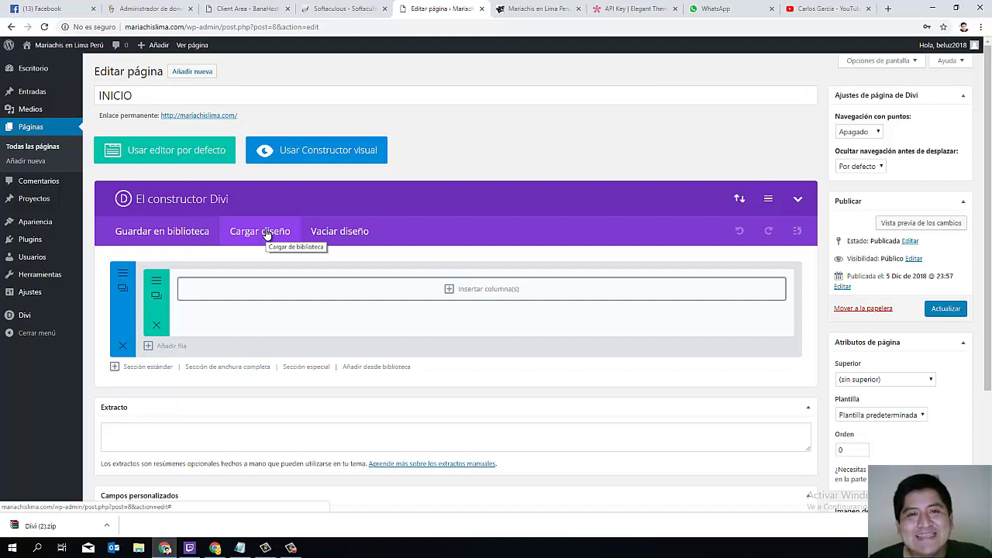
- Open the builder's layout library and search the premade layouts for "home"
{"action": "left_click", "coordinate": [266, 233]}
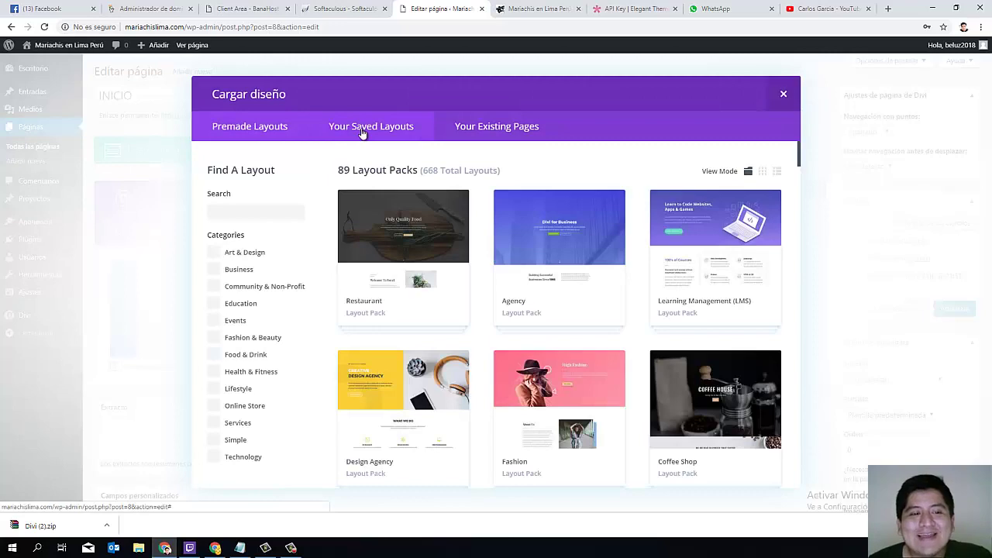
{"action": "scroll", "coordinate": [411, 220], "scroll_direction": "down", "scroll_amount": 3}
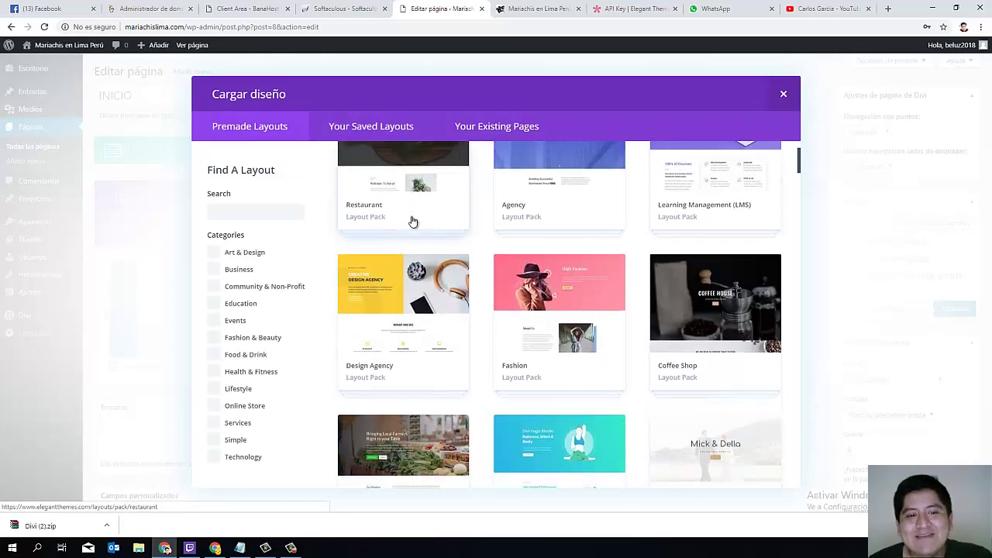
{"action": "scroll", "coordinate": [411, 221], "scroll_direction": "up", "scroll_amount": 5}
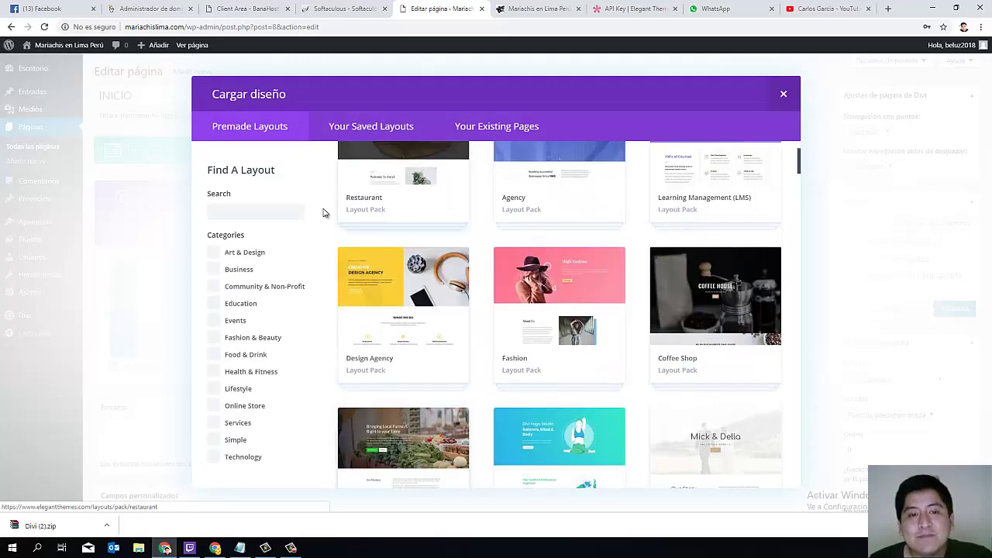
{"action": "left_click", "coordinate": [266, 215]}
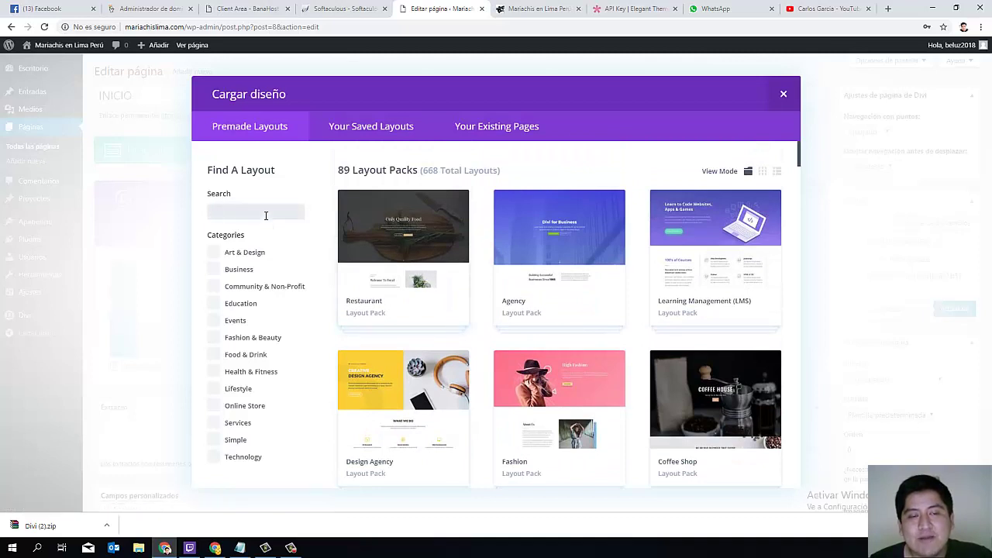
{"action": "type", "text": "home"}
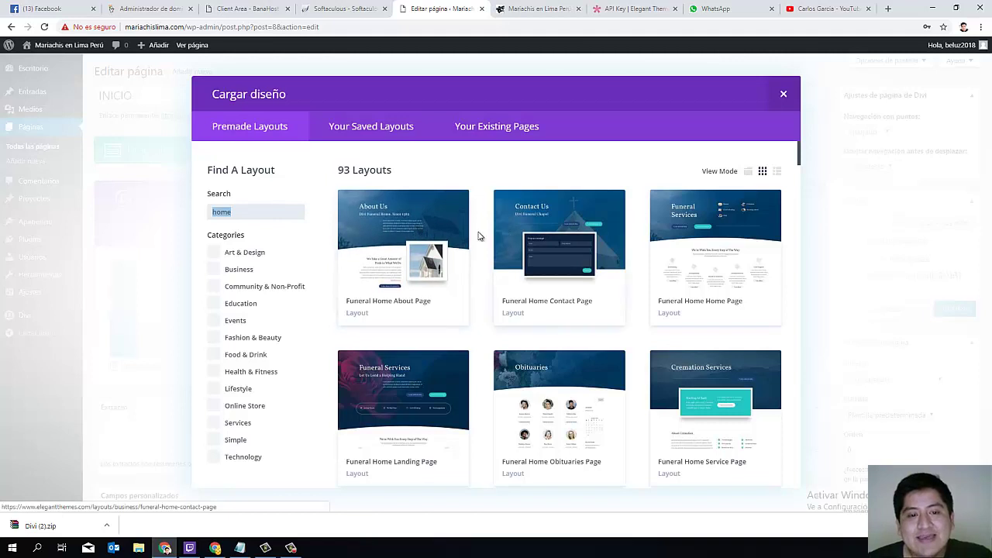
- Look through the home layouts and search the premade layouts for "Landing" instead
{"action": "scroll", "coordinate": [450, 227], "scroll_direction": "down", "scroll_amount": 1}
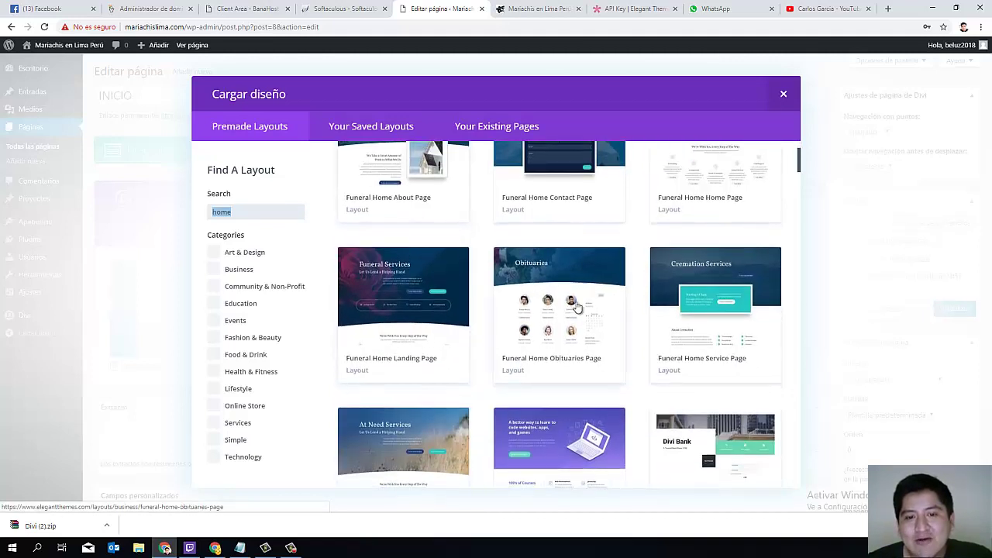
{"action": "scroll", "coordinate": [595, 310], "scroll_direction": "down", "scroll_amount": 3}
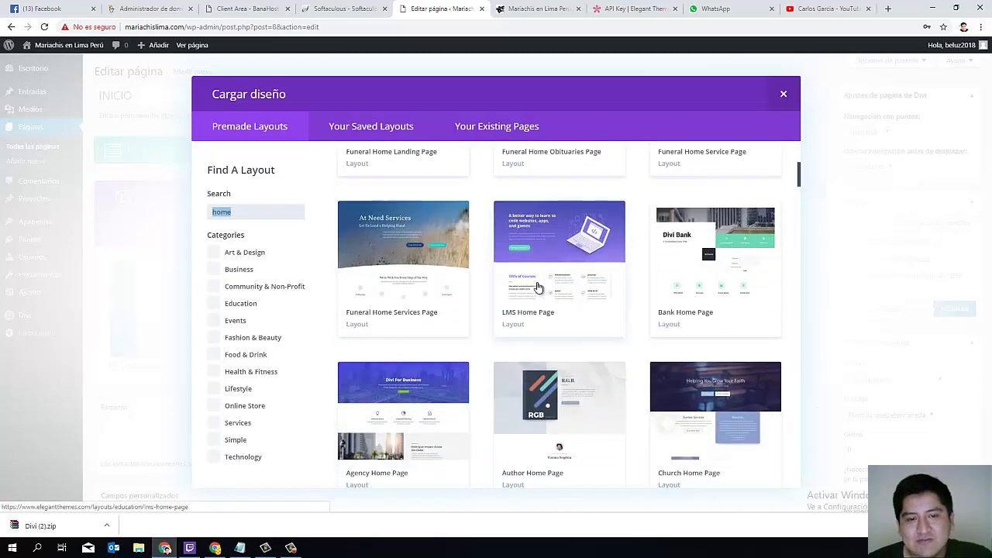
{"action": "scroll", "coordinate": [536, 286], "scroll_direction": "up", "scroll_amount": 2}
{"action": "scroll", "coordinate": [479, 262], "scroll_direction": "up", "scroll_amount": 2}
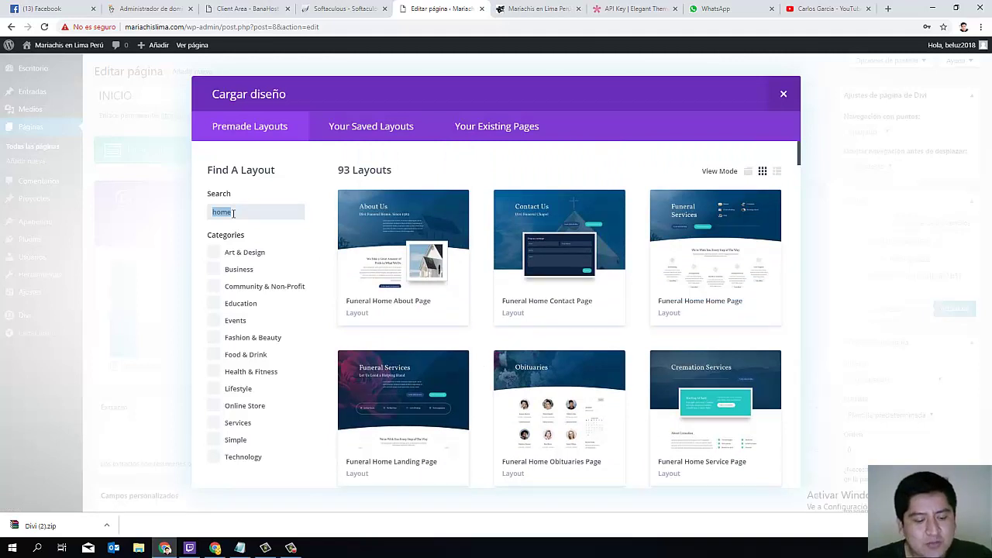
{"action": "type", "text": "Landing"}
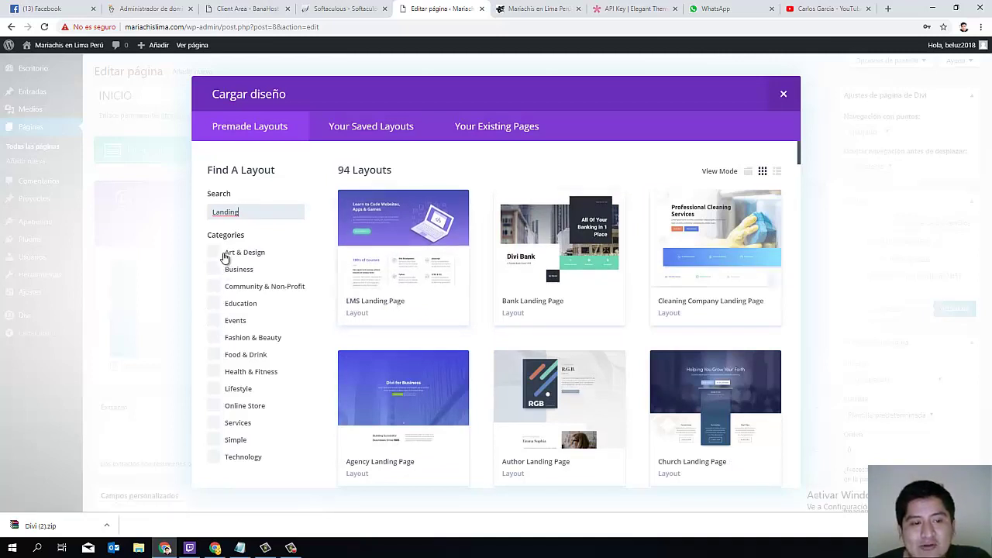
- Try filtering the landing layouts by the Events, Education and Food & Drink categories, and clear all three filters
{"action": "left_click", "coordinate": [217, 318]}
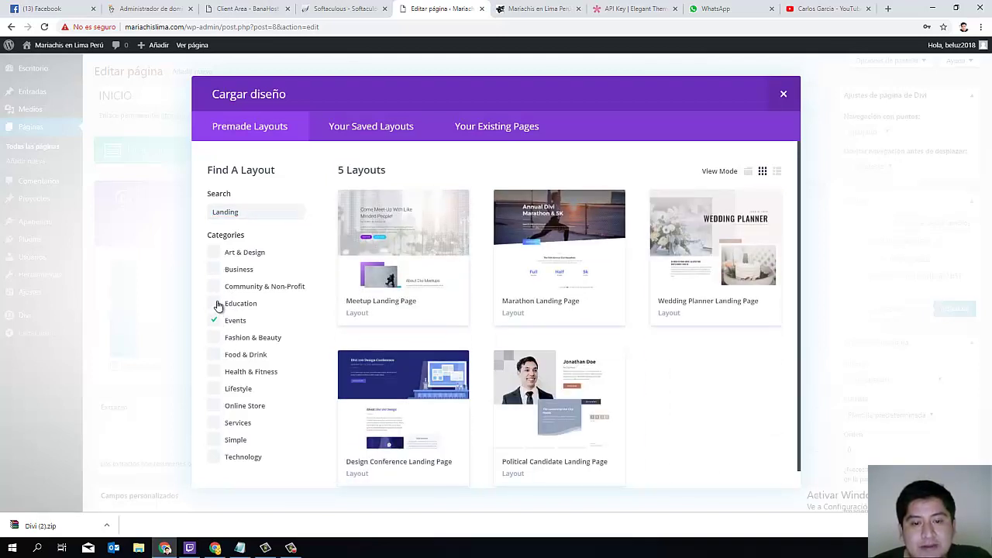
{"action": "left_click", "coordinate": [218, 304]}
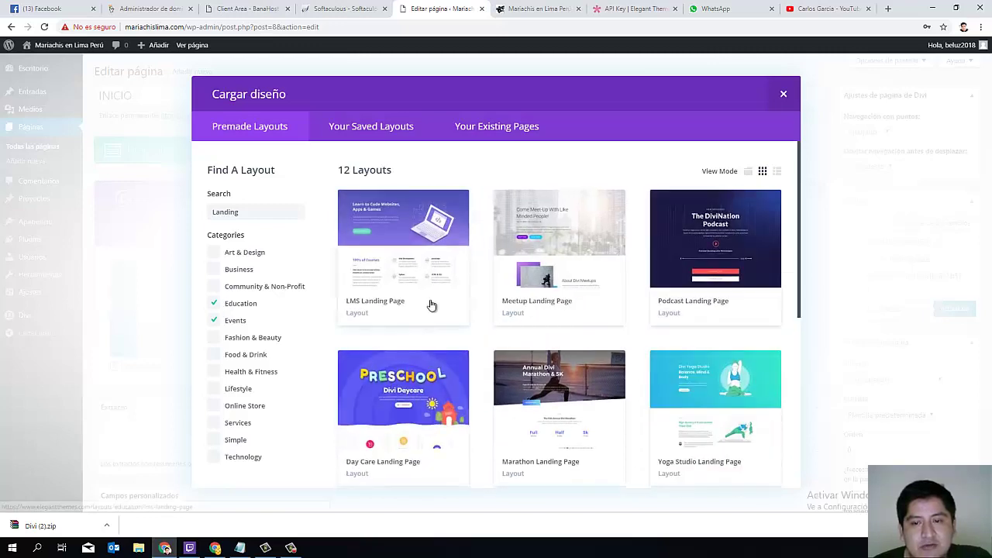
{"action": "scroll", "coordinate": [427, 305], "scroll_direction": "down", "scroll_amount": 2}
{"action": "left_click", "coordinate": [216, 356]}
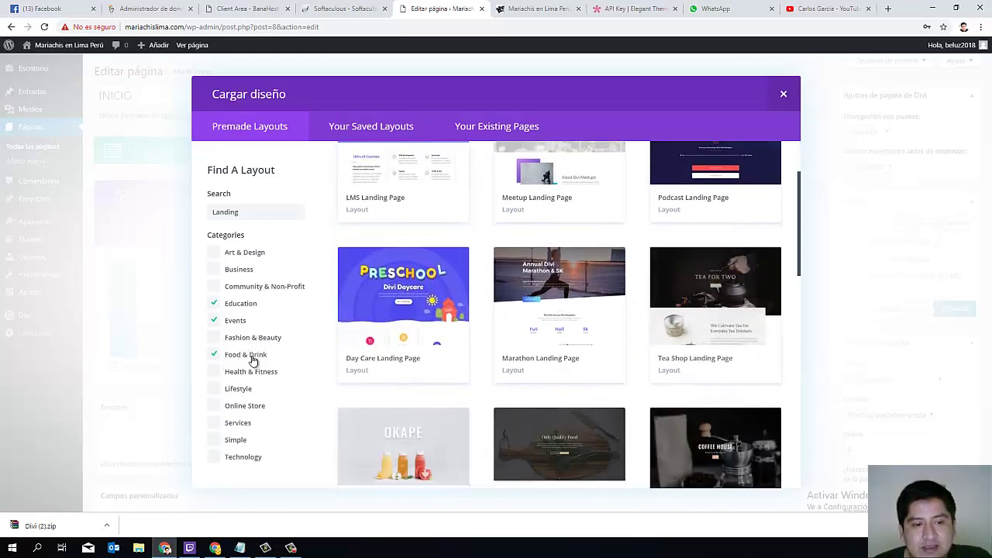
{"action": "scroll", "coordinate": [490, 309], "scroll_direction": "down", "scroll_amount": 1}
{"action": "scroll", "coordinate": [490, 309], "scroll_direction": "up", "scroll_amount": 3}
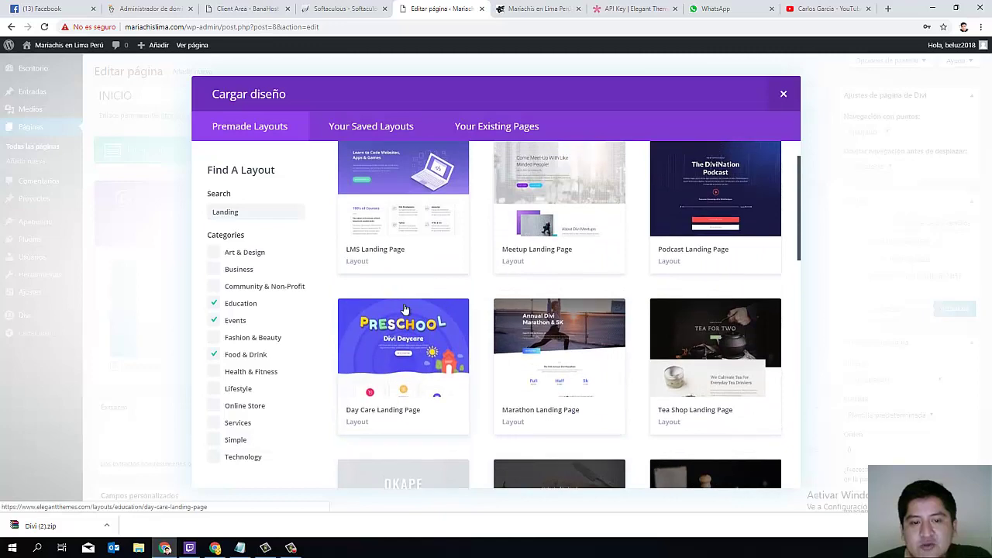
{"action": "left_click", "coordinate": [216, 355]}
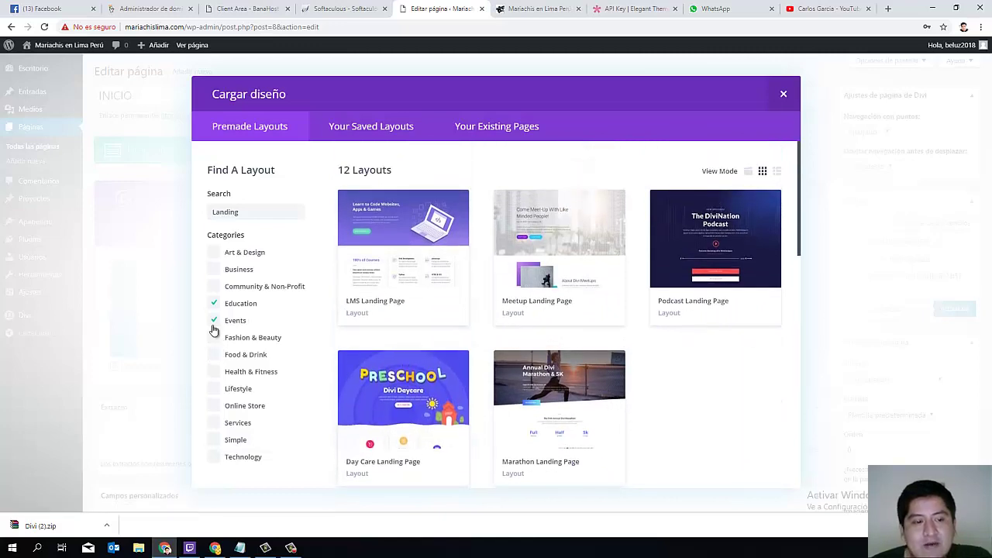
{"action": "left_click", "coordinate": [217, 320]}
{"action": "left_click", "coordinate": [215, 304]}
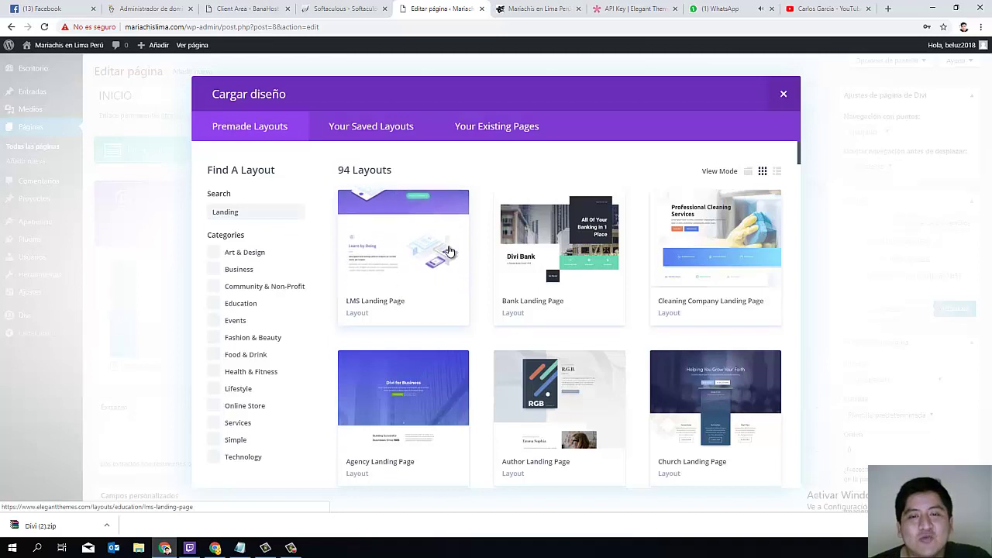
- Search the premade layouts for "home" again, browse them and open the details of the Real Estate Home Page layout
{"action": "scroll", "coordinate": [489, 299], "scroll_direction": "down", "scroll_amount": 2}
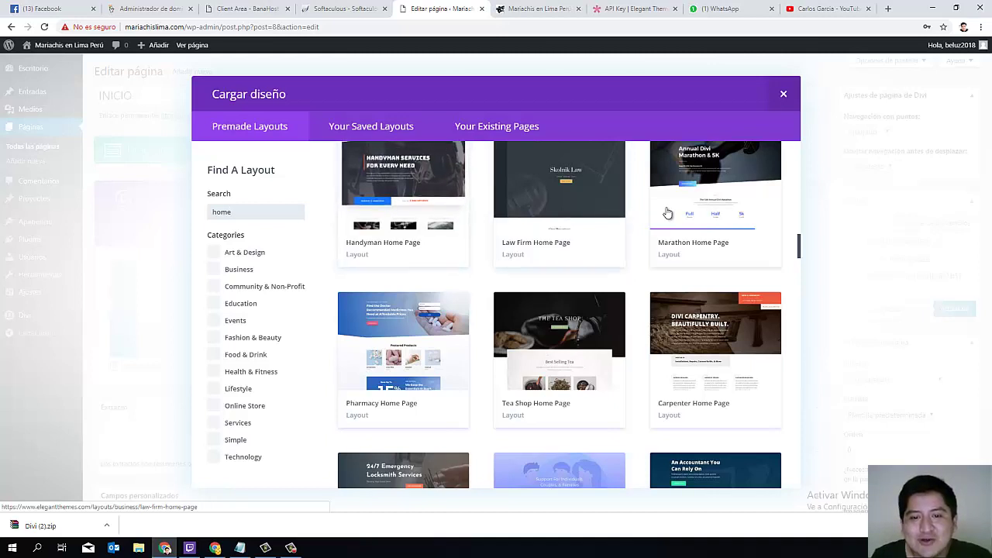
{"action": "scroll", "coordinate": [423, 322], "scroll_direction": "down", "scroll_amount": 1}
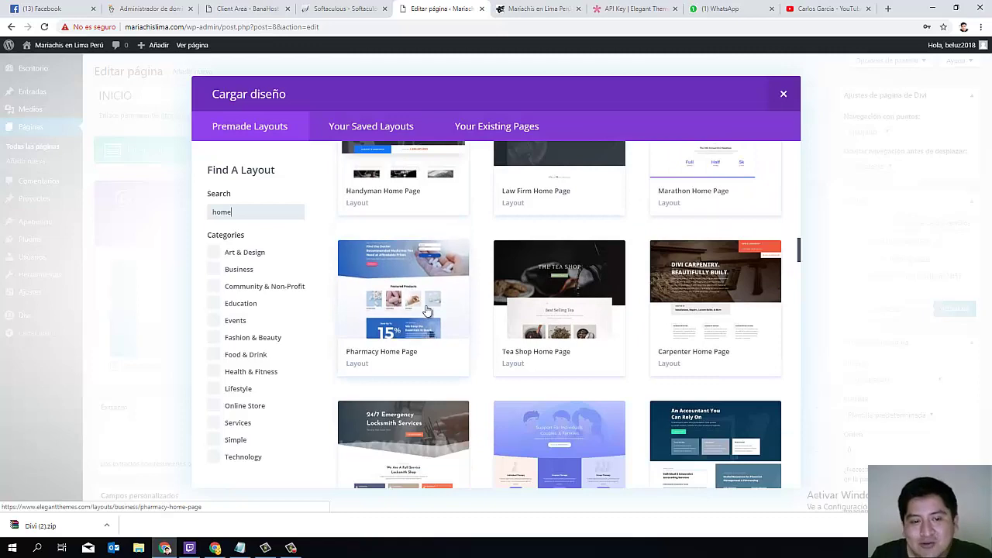
{"action": "scroll", "coordinate": [426, 310], "scroll_direction": "down", "scroll_amount": 1}
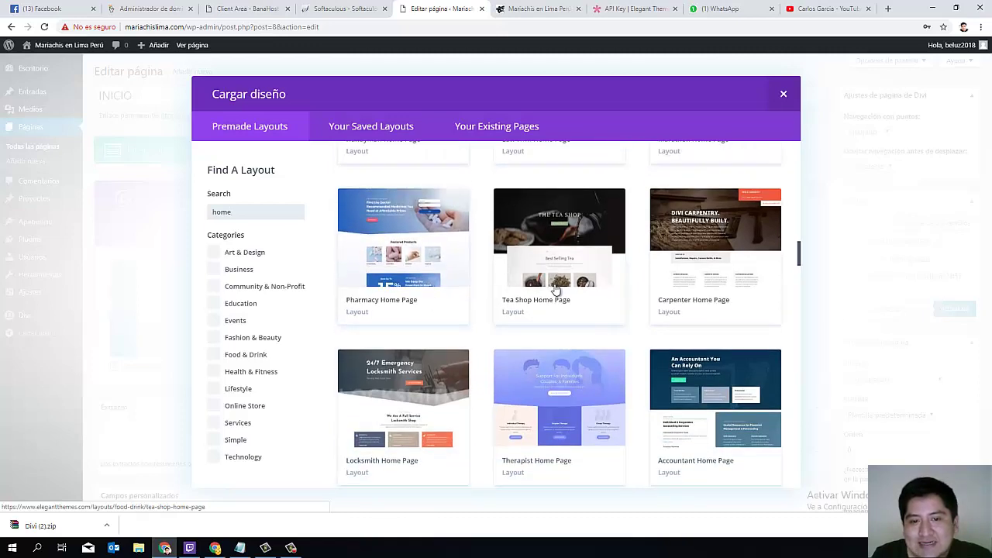
{"action": "scroll", "coordinate": [414, 302], "scroll_direction": "down", "scroll_amount": 3}
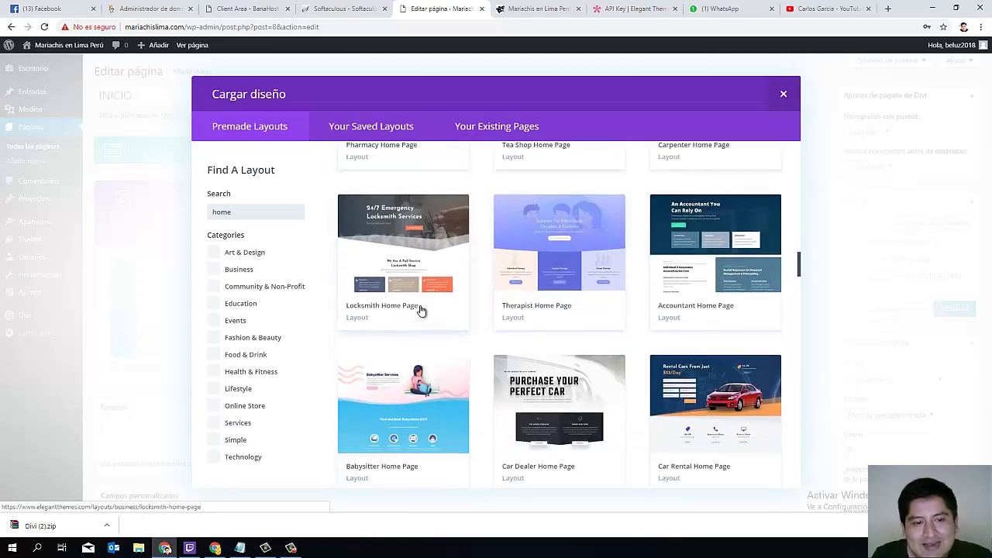
{"action": "scroll", "coordinate": [422, 314], "scroll_direction": "down", "scroll_amount": 3}
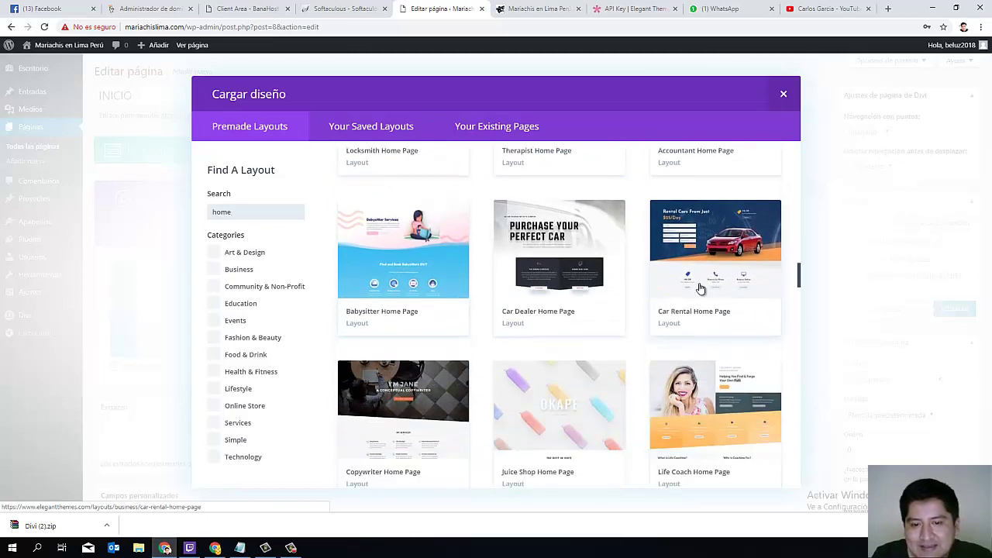
{"action": "scroll", "coordinate": [570, 333], "scroll_direction": "down", "scroll_amount": 4}
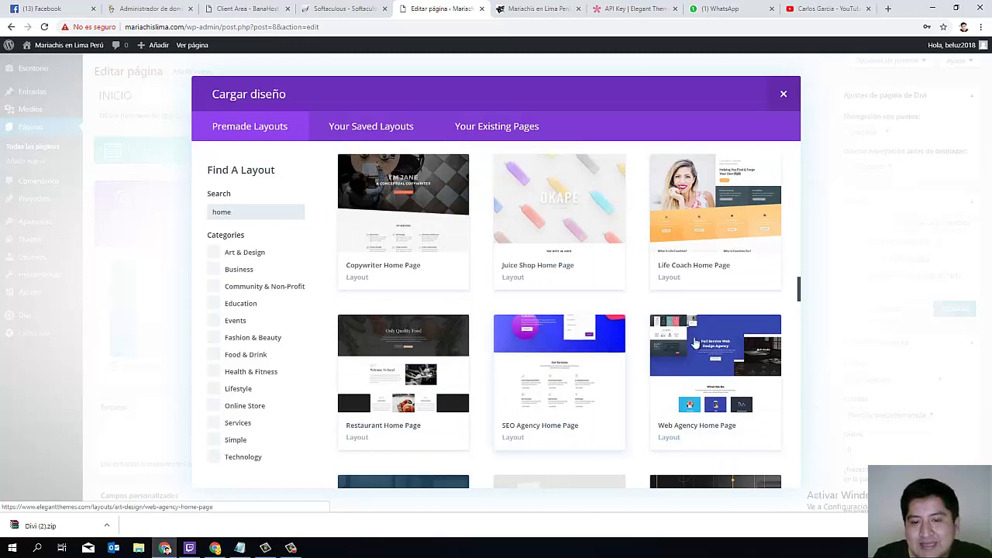
{"action": "scroll", "coordinate": [659, 287], "scroll_direction": "down", "scroll_amount": 6}
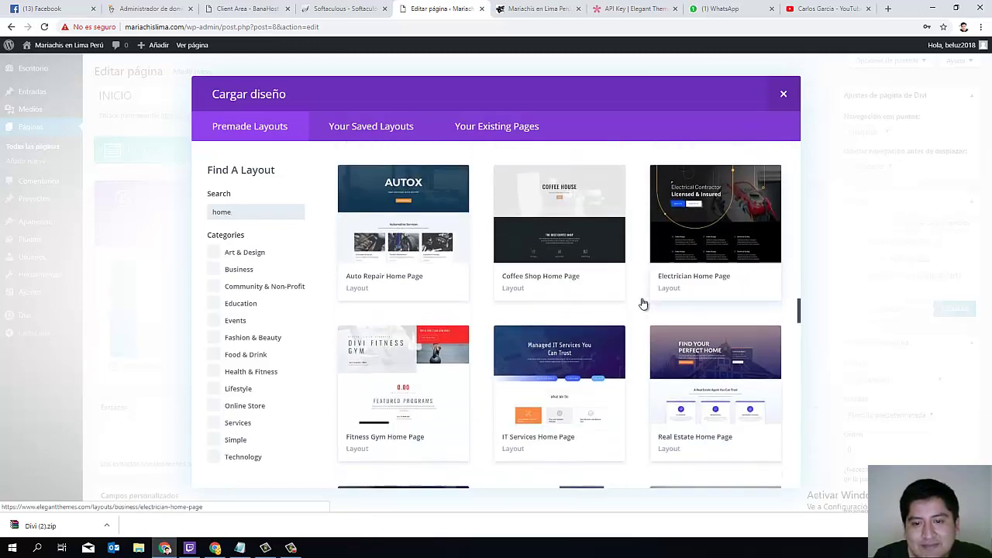
{"action": "scroll", "coordinate": [632, 303], "scroll_direction": "down", "scroll_amount": 1}
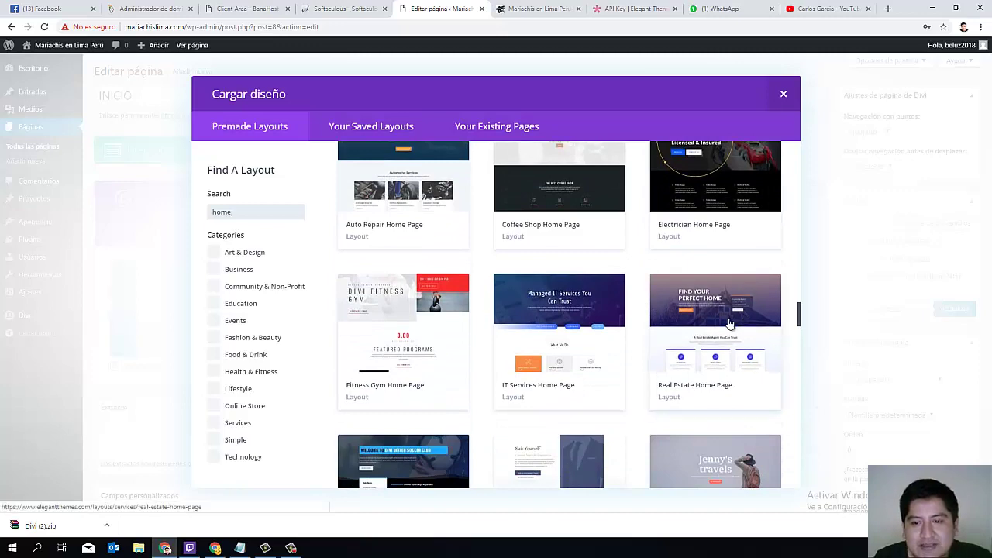
{"action": "scroll", "coordinate": [720, 341], "scroll_direction": "up", "scroll_amount": 2}
{"action": "scroll", "coordinate": [719, 341], "scroll_direction": "down", "scroll_amount": 2}
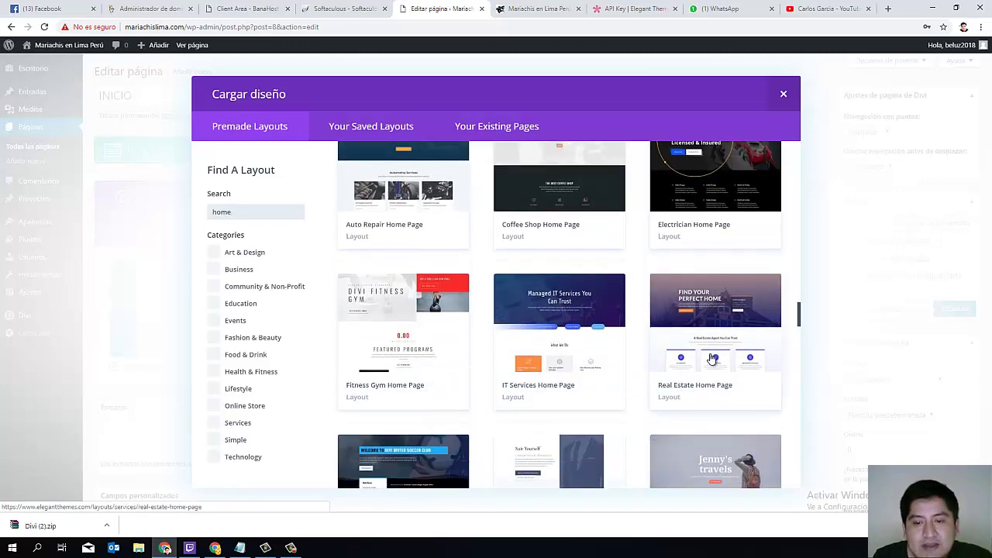
{"action": "left_click", "coordinate": [717, 333]}
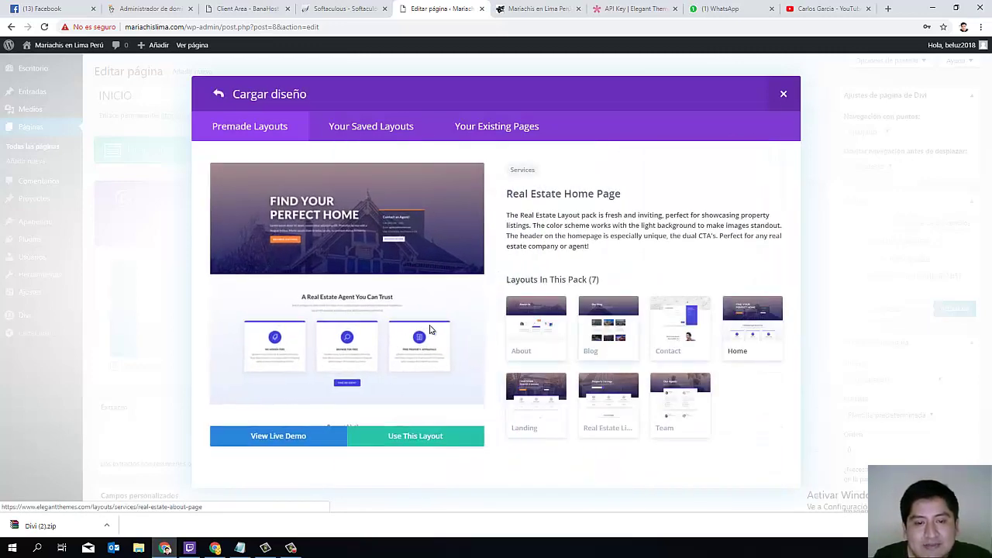
- Examine the Real Estate Home Page layout in its preview and look through all sections of its live demo
{"action": "scroll", "coordinate": [413, 329], "scroll_direction": "down", "scroll_amount": 5}
{"action": "scroll", "coordinate": [413, 329], "scroll_direction": "down", "scroll_amount": 1}
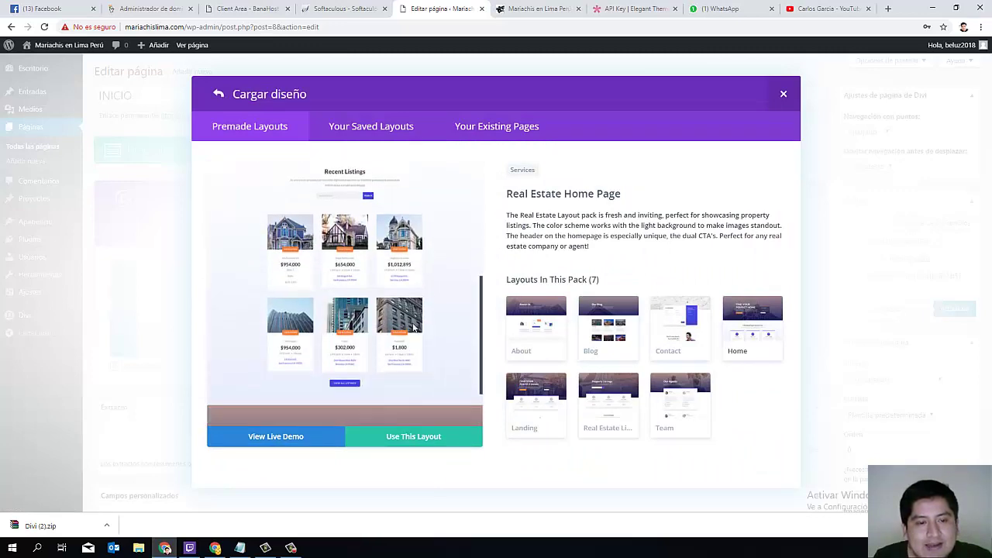
{"action": "scroll", "coordinate": [411, 328], "scroll_direction": "up", "scroll_amount": 4}
{"action": "scroll", "coordinate": [314, 237], "scroll_direction": "down", "scroll_amount": 6}
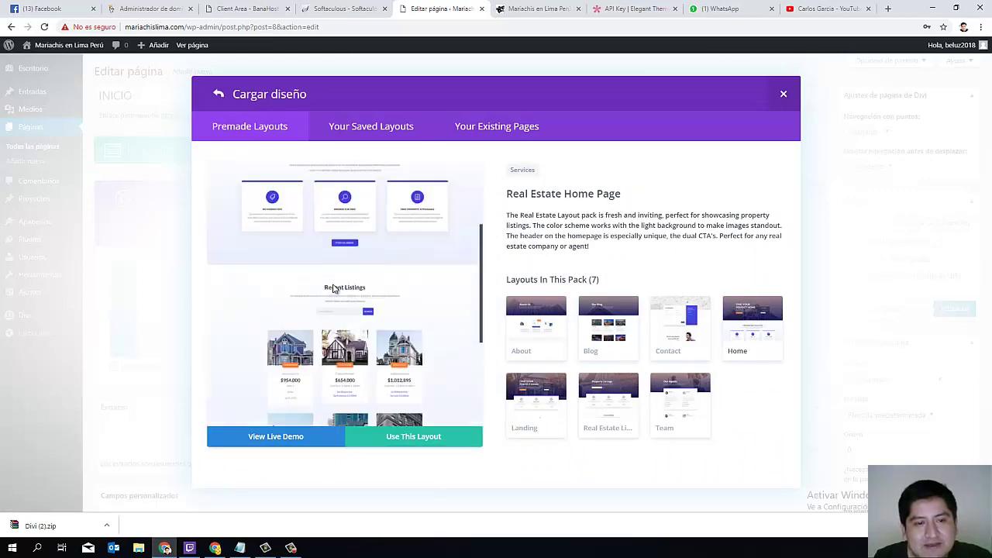
{"action": "left_click", "coordinate": [288, 438]}
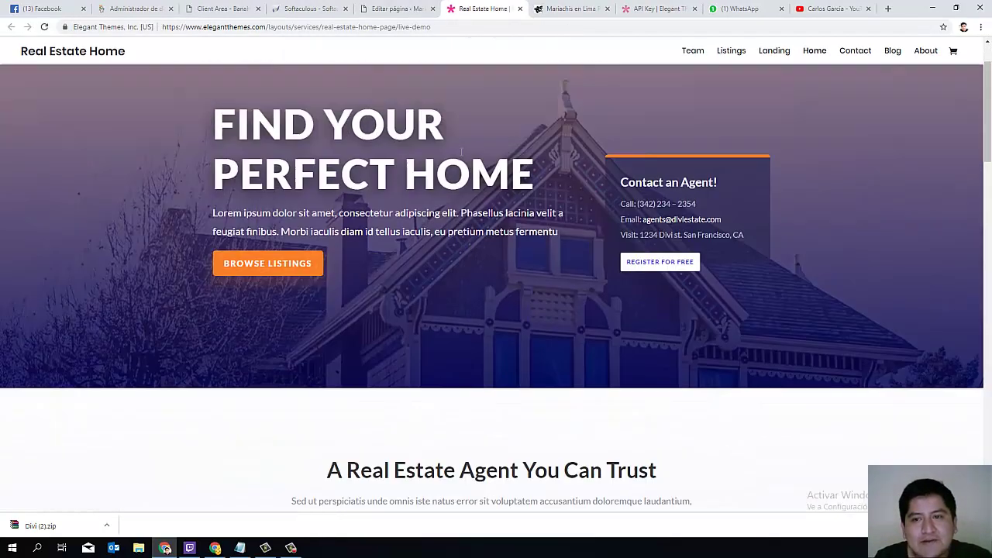
{"action": "scroll", "coordinate": [460, 156], "scroll_direction": "down", "scroll_amount": 5}
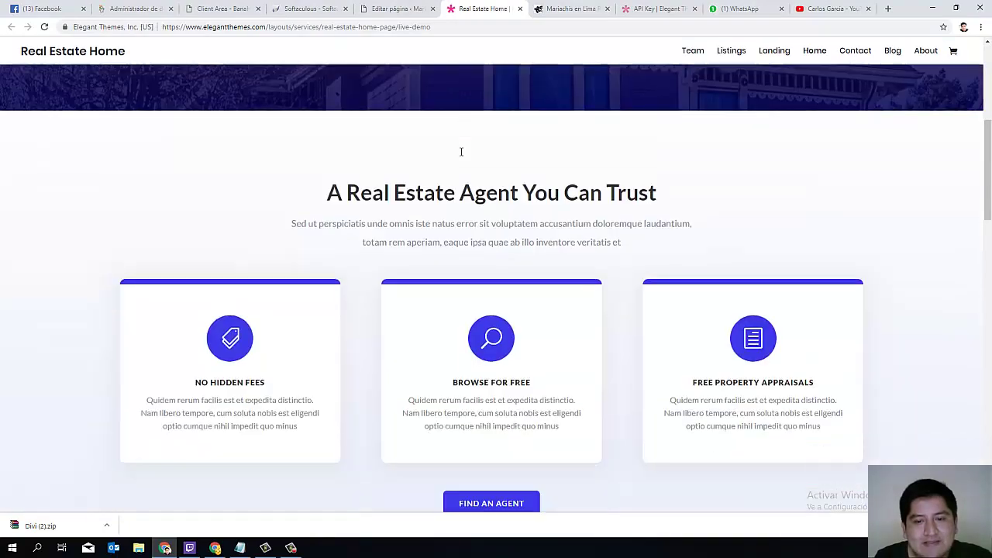
{"action": "scroll", "coordinate": [480, 167], "scroll_direction": "down", "scroll_amount": 1}
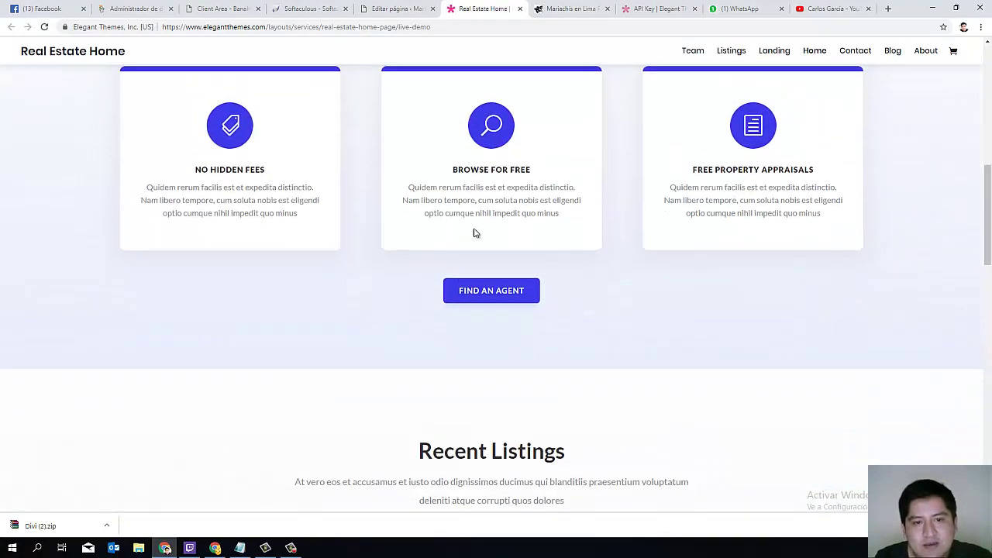
{"action": "scroll", "coordinate": [475, 233], "scroll_direction": "up", "scroll_amount": 1}
{"action": "scroll", "coordinate": [431, 277], "scroll_direction": "down", "scroll_amount": 5}
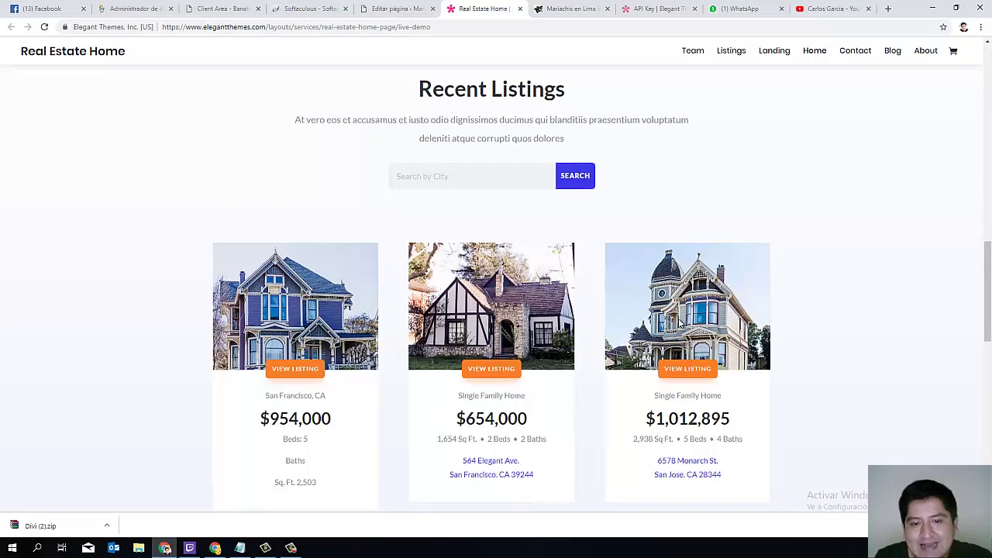
{"action": "scroll", "coordinate": [582, 328], "scroll_direction": "down", "scroll_amount": 5}
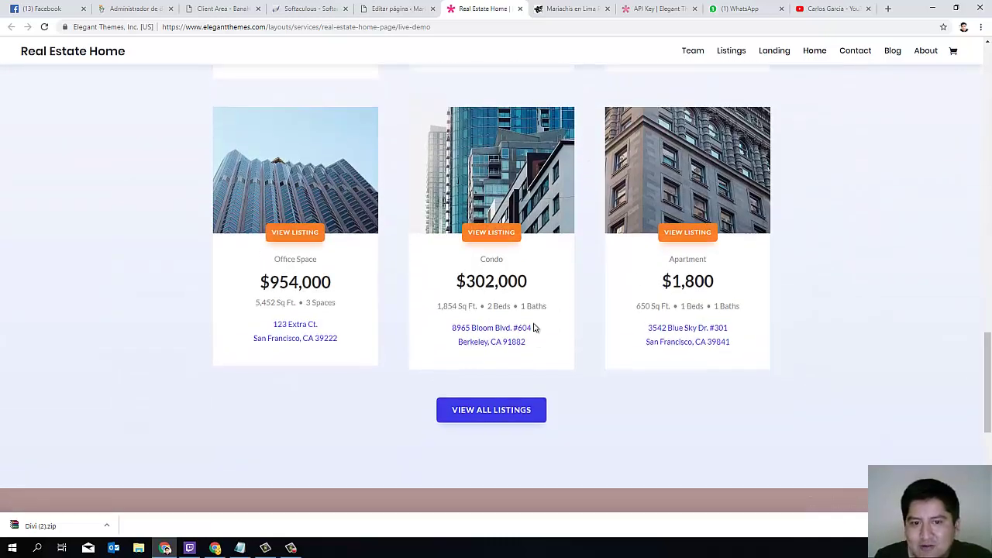
{"action": "scroll", "coordinate": [534, 328], "scroll_direction": "up", "scroll_amount": 10}
{"action": "scroll", "coordinate": [534, 328], "scroll_direction": "up", "scroll_amount": 3}
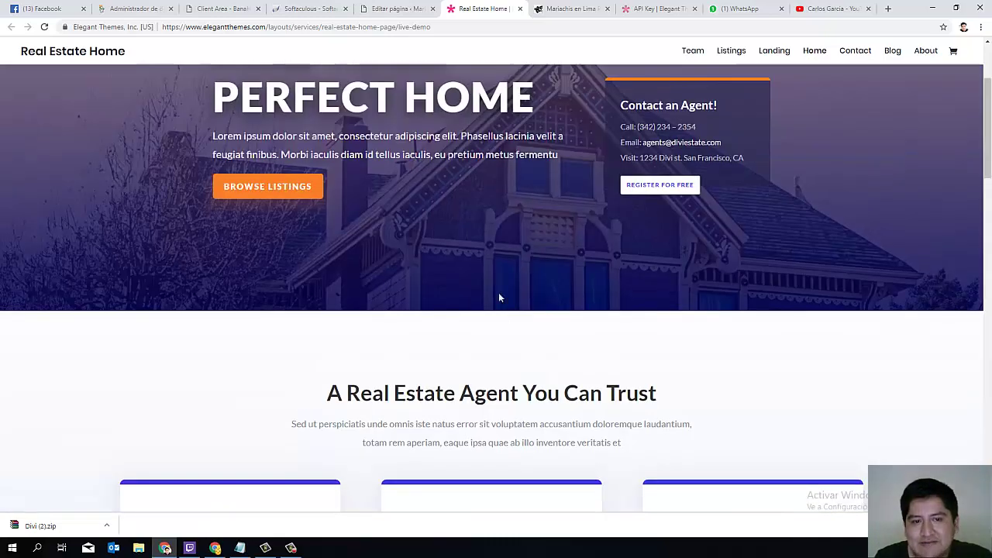
{"action": "scroll", "coordinate": [501, 295], "scroll_direction": "down", "scroll_amount": 10}
{"action": "scroll", "coordinate": [589, 320], "scroll_direction": "down", "scroll_amount": 5}
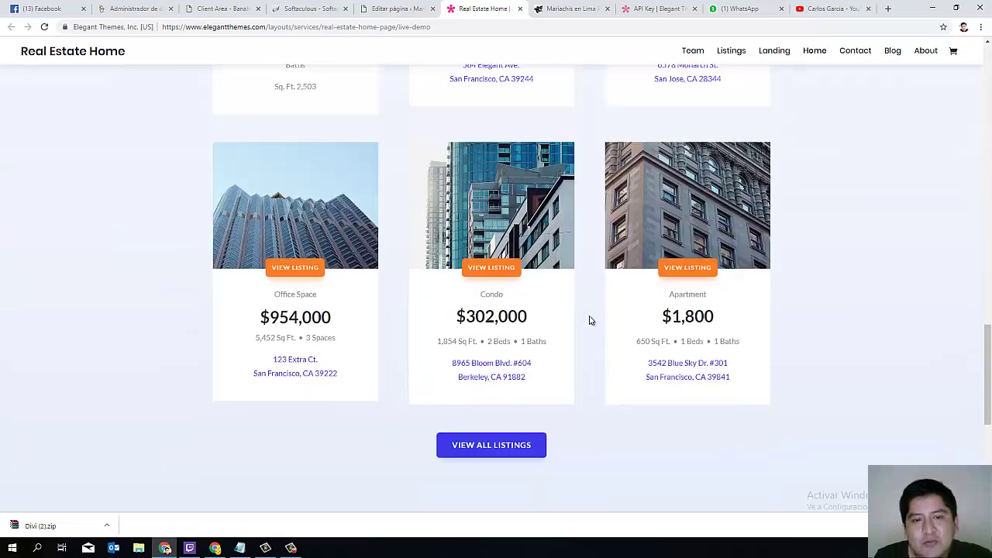
{"action": "scroll", "coordinate": [589, 319], "scroll_direction": "up", "scroll_amount": 8}
- Return to the page editor, load the Real Estate Home Page layout into the INICIO page and update the page
{"action": "left_click", "coordinate": [392, 8]}
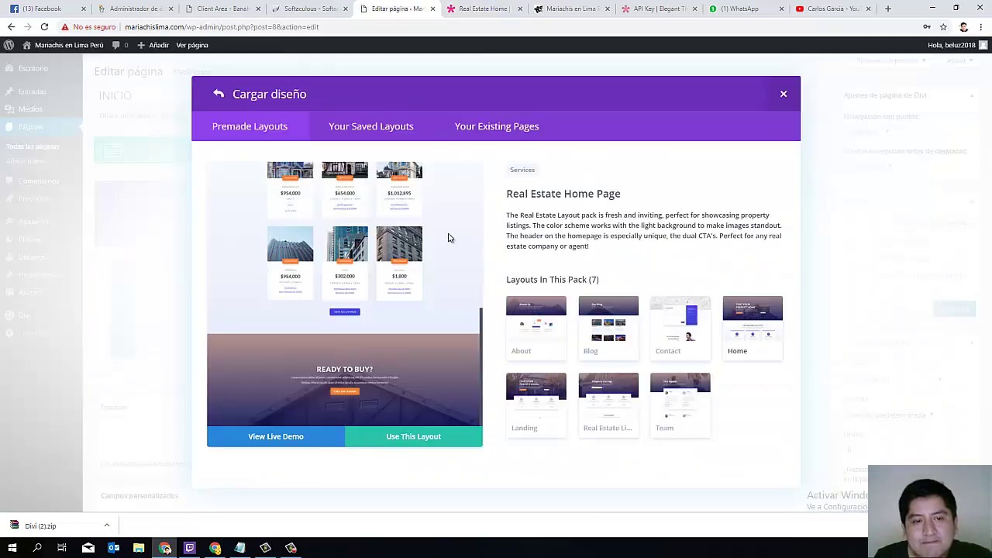
{"action": "left_click", "coordinate": [414, 438]}
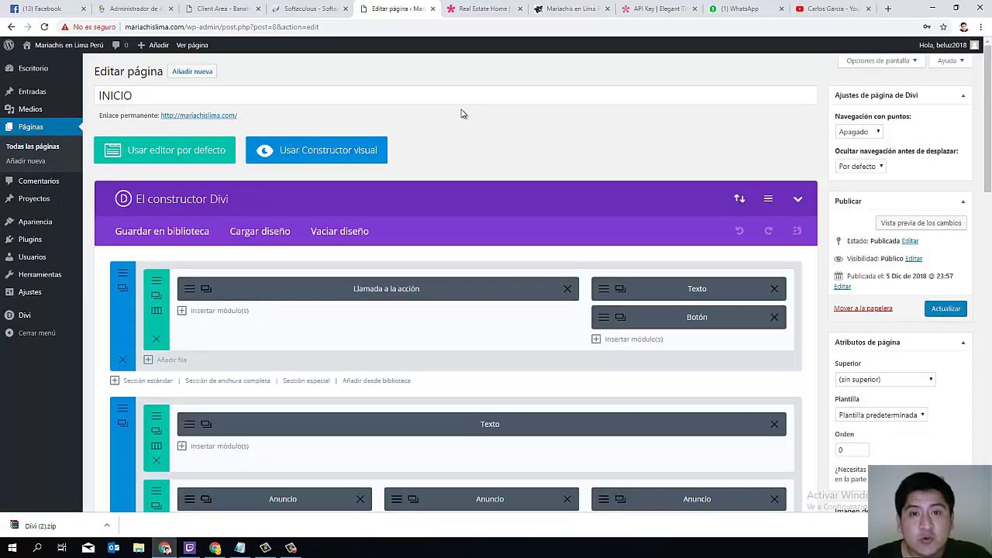
{"action": "scroll", "coordinate": [495, 159], "scroll_direction": "down", "scroll_amount": 1}
{"action": "scroll", "coordinate": [496, 156], "scroll_direction": "down", "scroll_amount": 4}
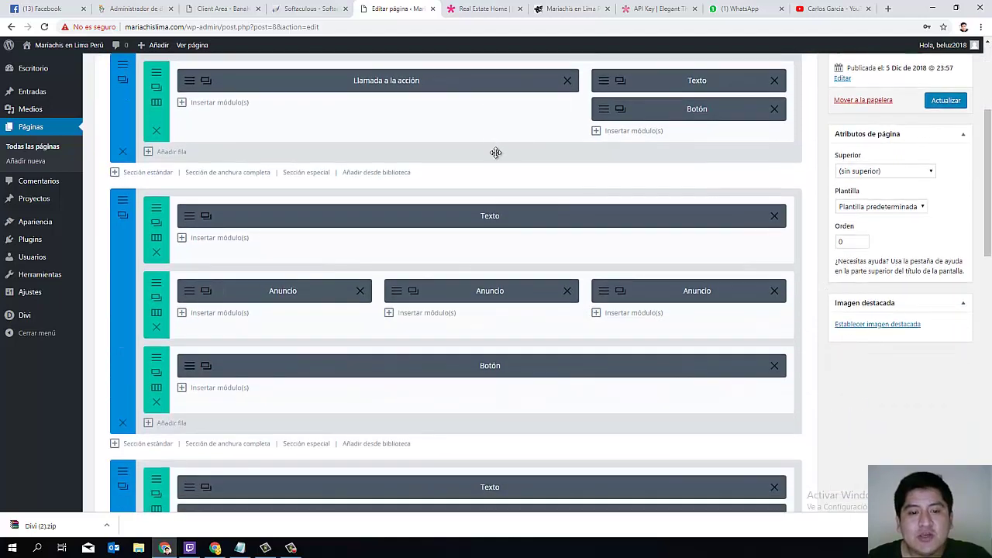
{"action": "scroll", "coordinate": [507, 162], "scroll_direction": "up", "scroll_amount": 5}
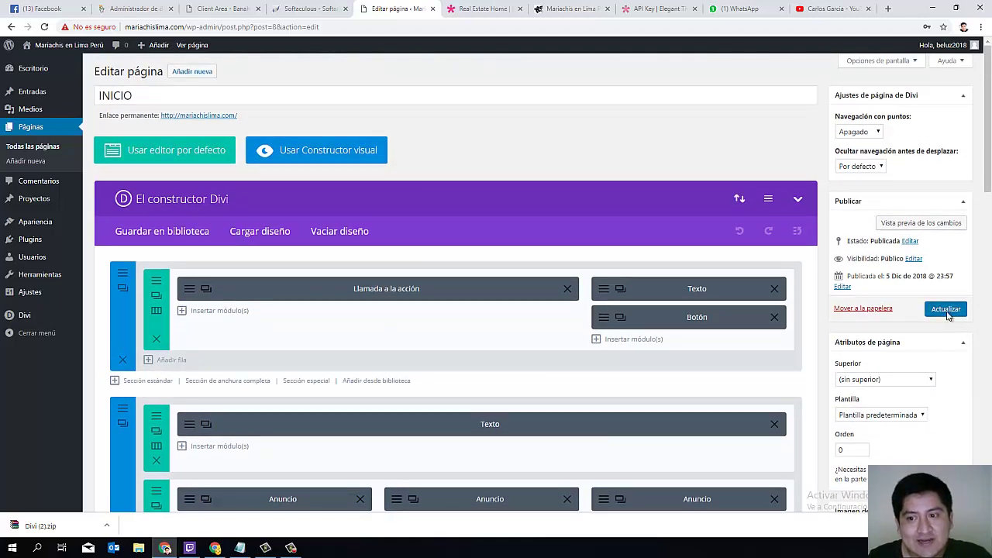
{"action": "left_click", "coordinate": [946, 310]}
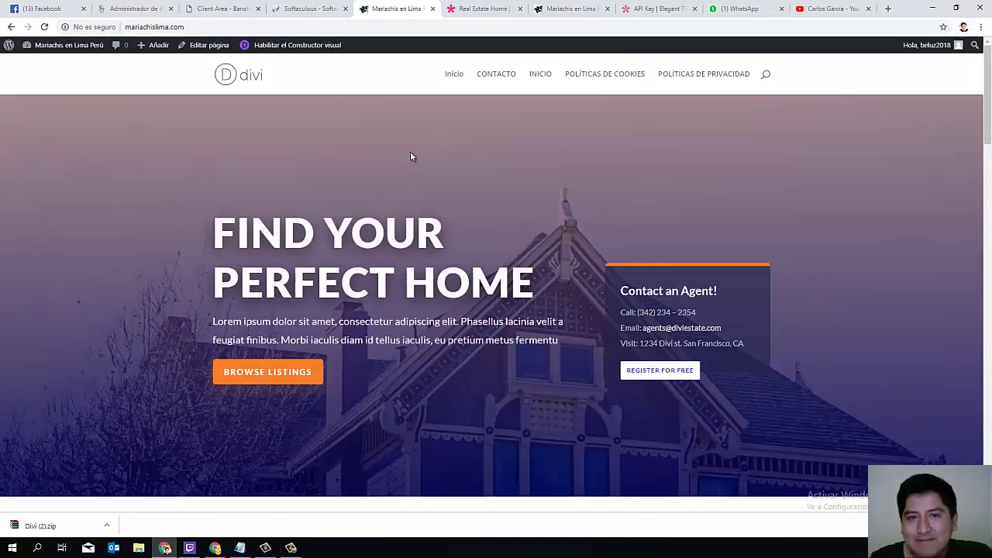
- Look through the published home page on mariachislima.com from the hero section down to the footer
{"action": "scroll", "coordinate": [411, 153], "scroll_direction": "down", "scroll_amount": 2}
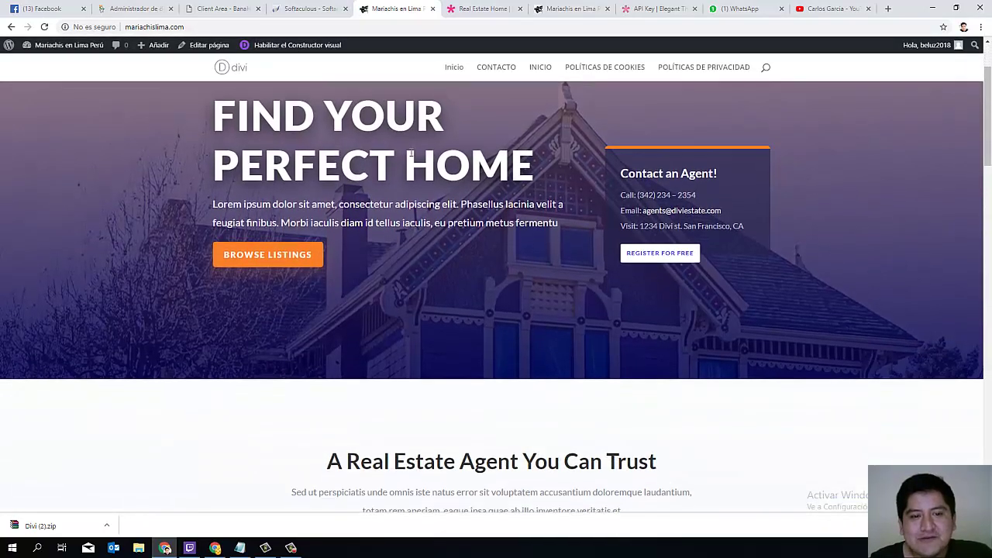
{"action": "scroll", "coordinate": [488, 216], "scroll_direction": "up", "scroll_amount": 2}
{"action": "scroll", "coordinate": [532, 219], "scroll_direction": "down", "scroll_amount": 10}
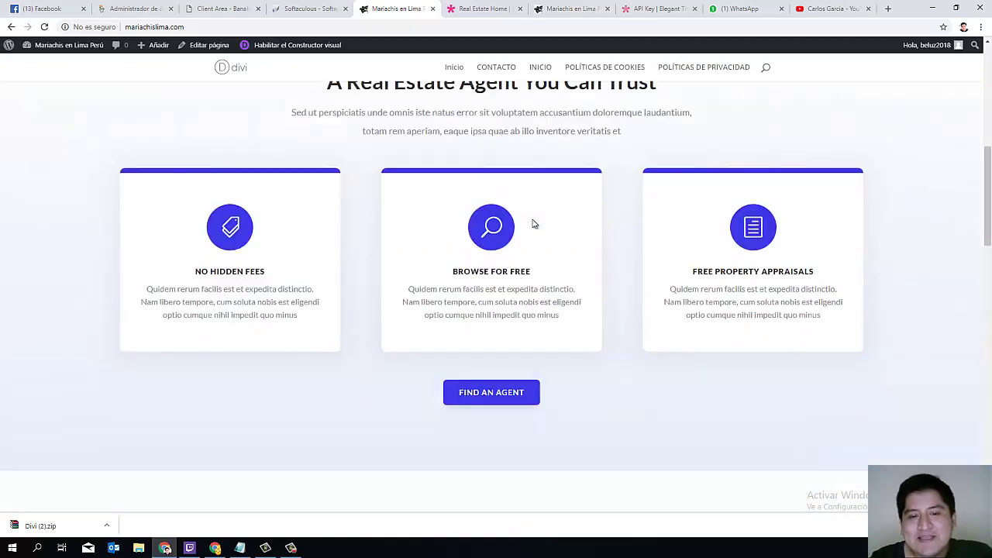
{"action": "scroll", "coordinate": [534, 224], "scroll_direction": "down", "scroll_amount": 4}
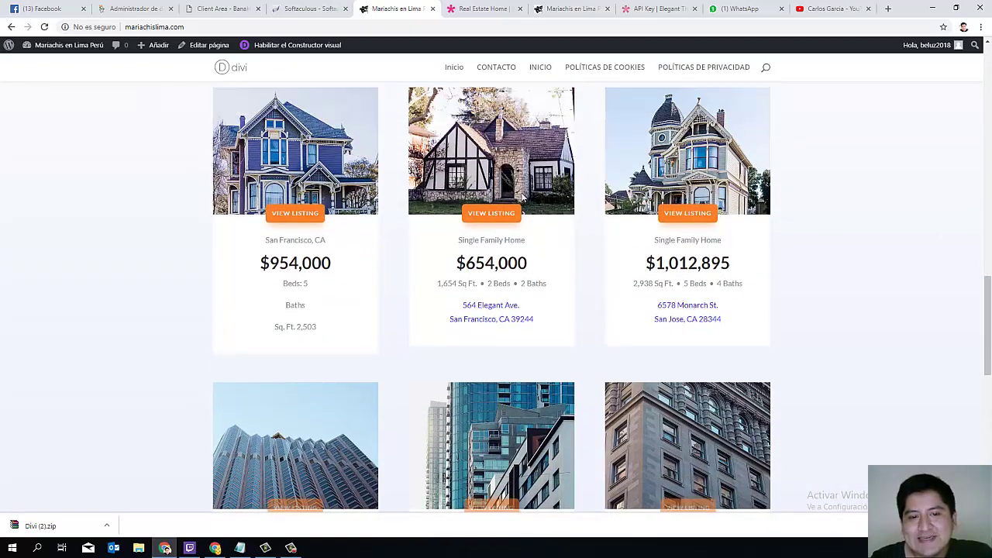
{"action": "scroll", "coordinate": [627, 253], "scroll_direction": "down", "scroll_amount": 2}
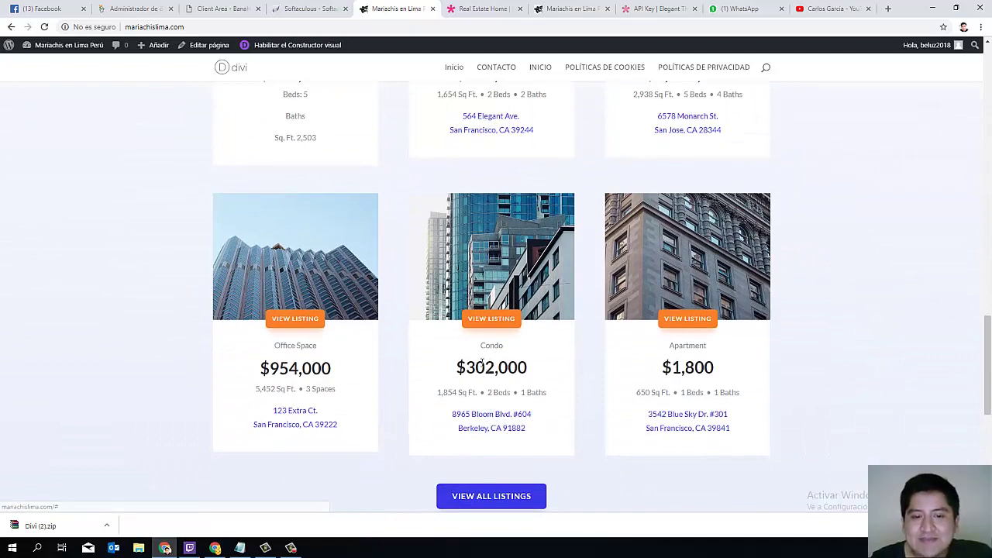
{"action": "scroll", "coordinate": [523, 334], "scroll_direction": "down", "scroll_amount": 3}
{"action": "scroll", "coordinate": [517, 317], "scroll_direction": "up", "scroll_amount": 3}
{"action": "scroll", "coordinate": [515, 315], "scroll_direction": "down", "scroll_amount": 5}
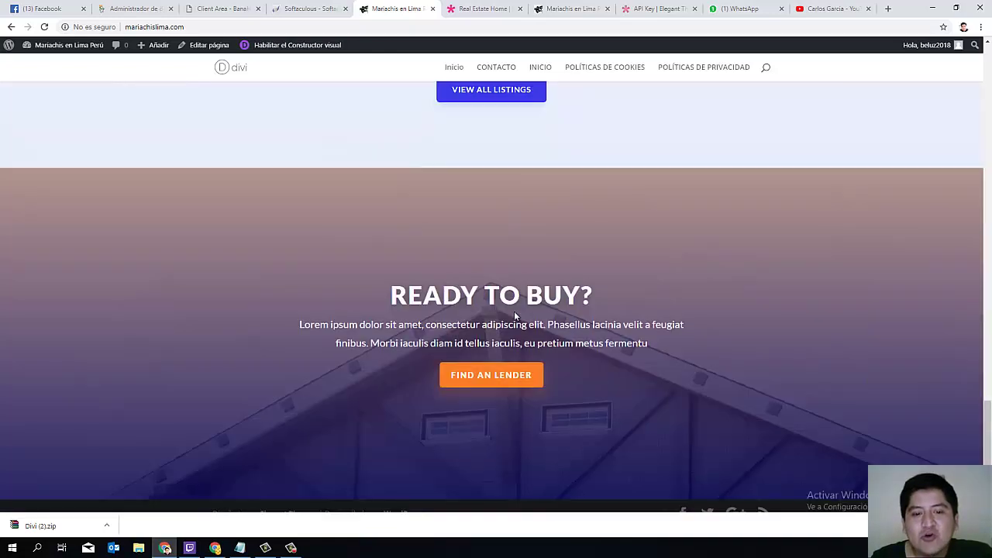
{"action": "scroll", "coordinate": [515, 316], "scroll_direction": "down", "scroll_amount": 1}
{"action": "scroll", "coordinate": [515, 314], "scroll_direction": "up", "scroll_amount": 10}
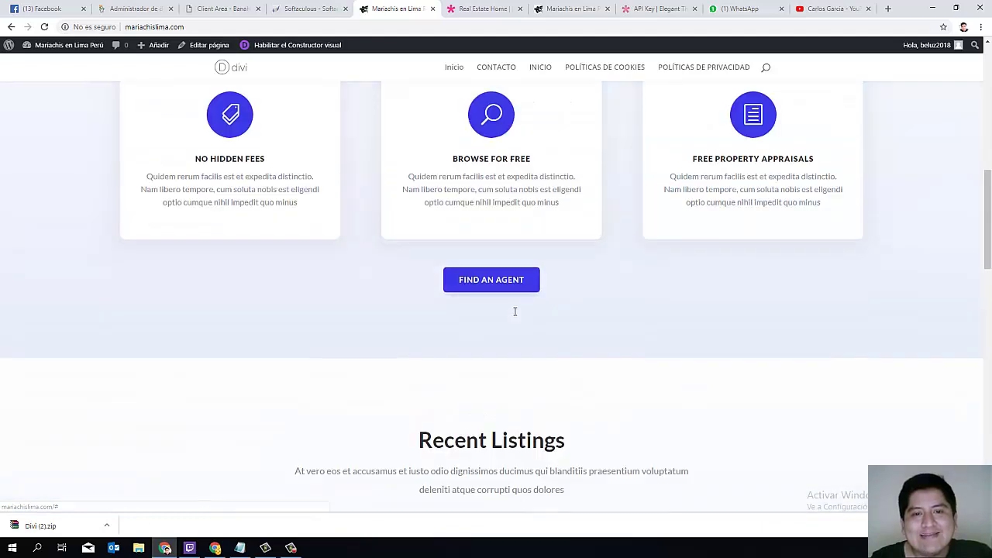
{"action": "scroll", "coordinate": [514, 311], "scroll_direction": "up", "scroll_amount": 6}
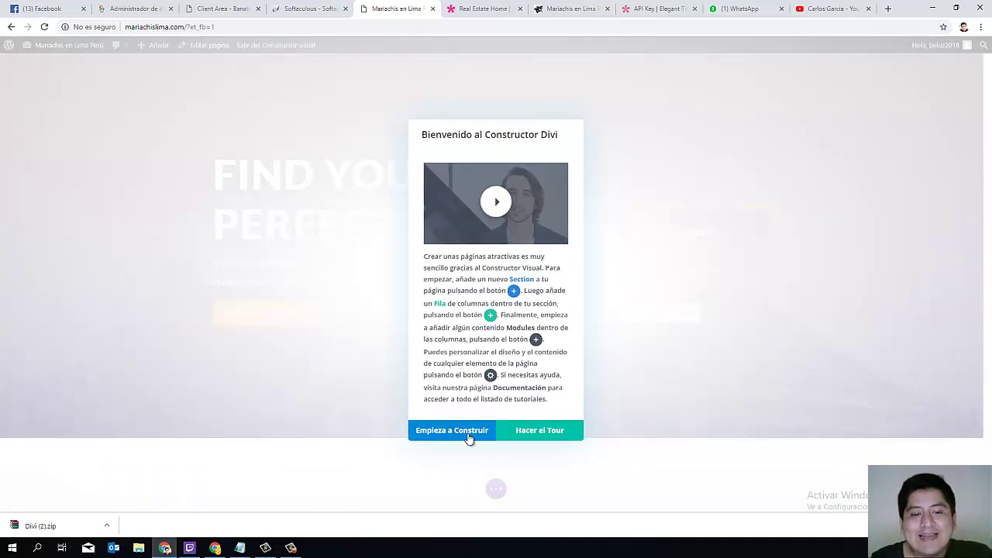
- Start building in the Divi visual builder and replace the hero heading with "ENCUENTRA TU CASA PERFECTA"
{"action": "left_click", "coordinate": [456, 431]}
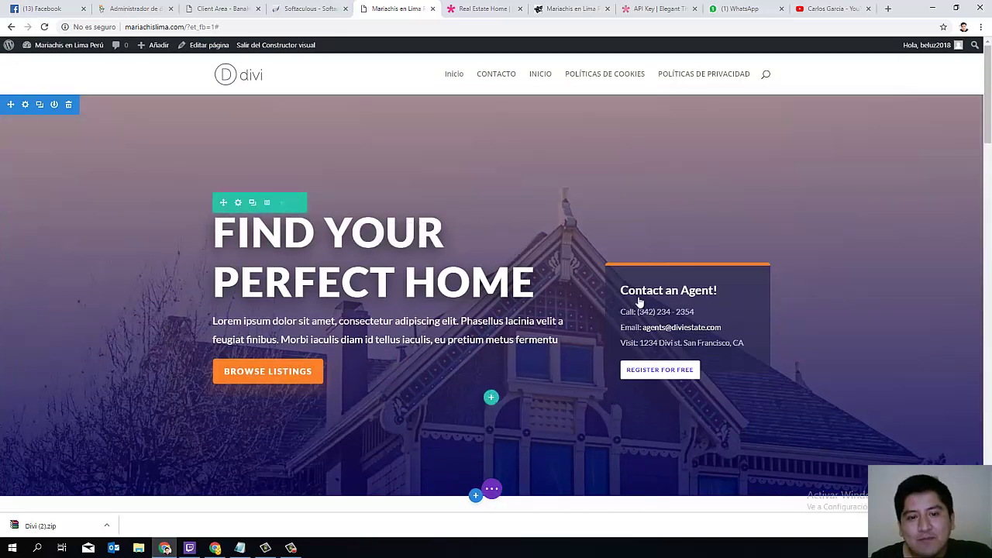
{"action": "left_click", "coordinate": [219, 232]}
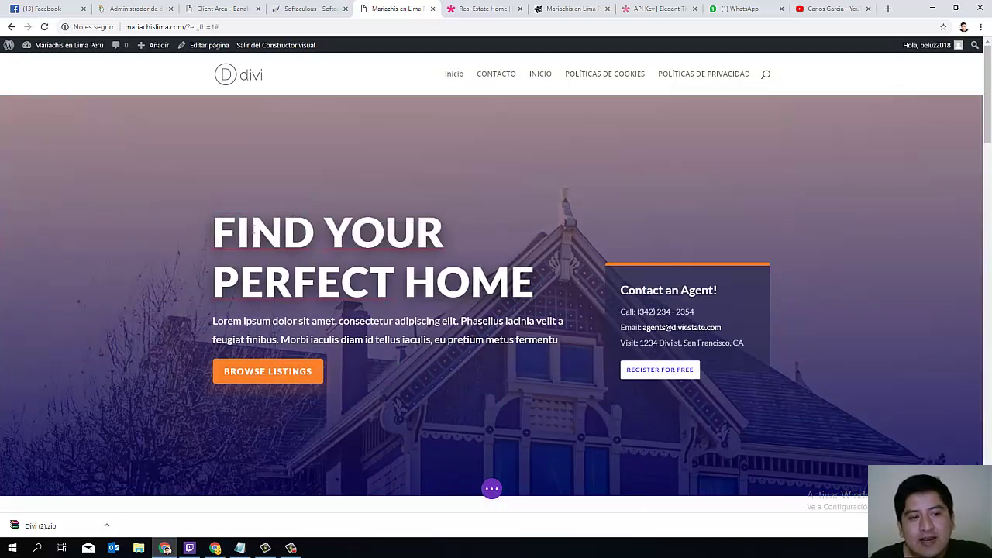
{"action": "left_click_drag", "start_coordinate": [397, 261], "coordinate": [515, 283]}
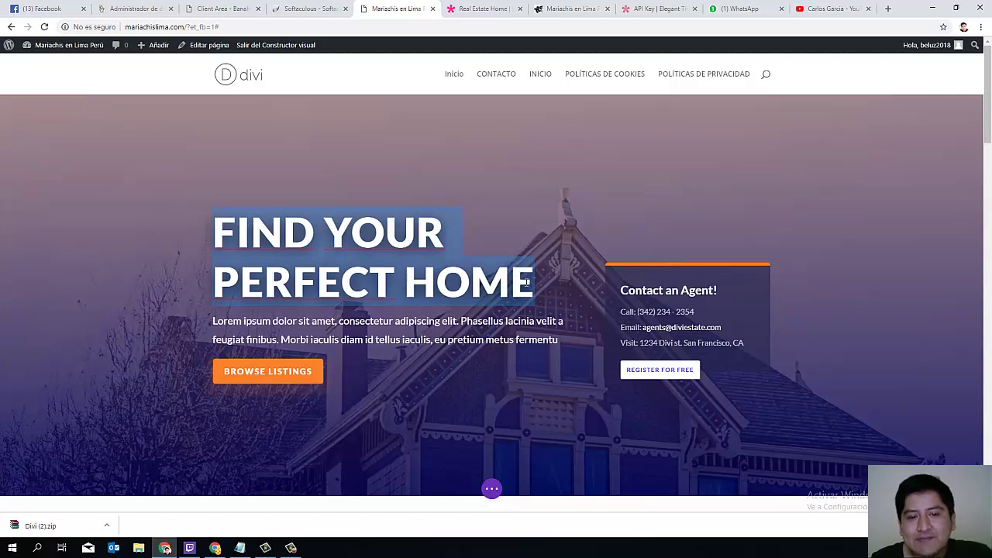
{"action": "left_click", "coordinate": [293, 282]}
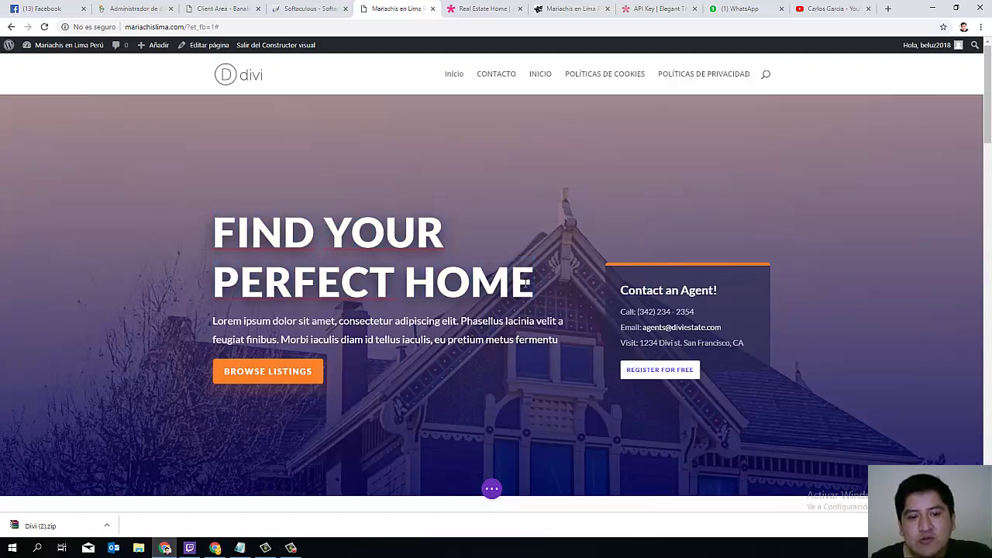
{"action": "double_click", "coordinate": [526, 285]}
{"action": "type", "text": "EMC"}
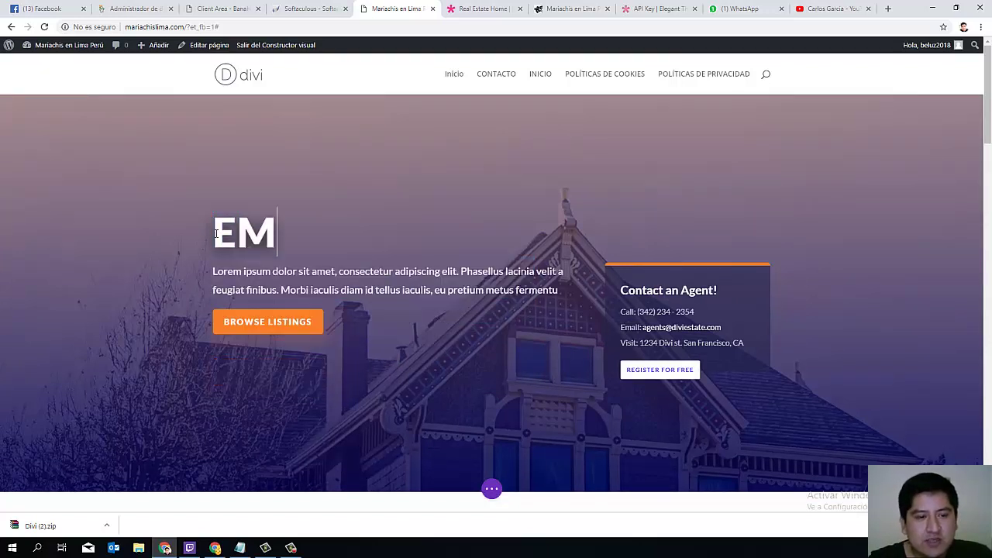
{"action": "key", "text": "BackSpace"}
{"action": "key", "text": "BackSpace"}
{"action": "type", "text": "NCUENTRA TU CASA PERFECTA"}
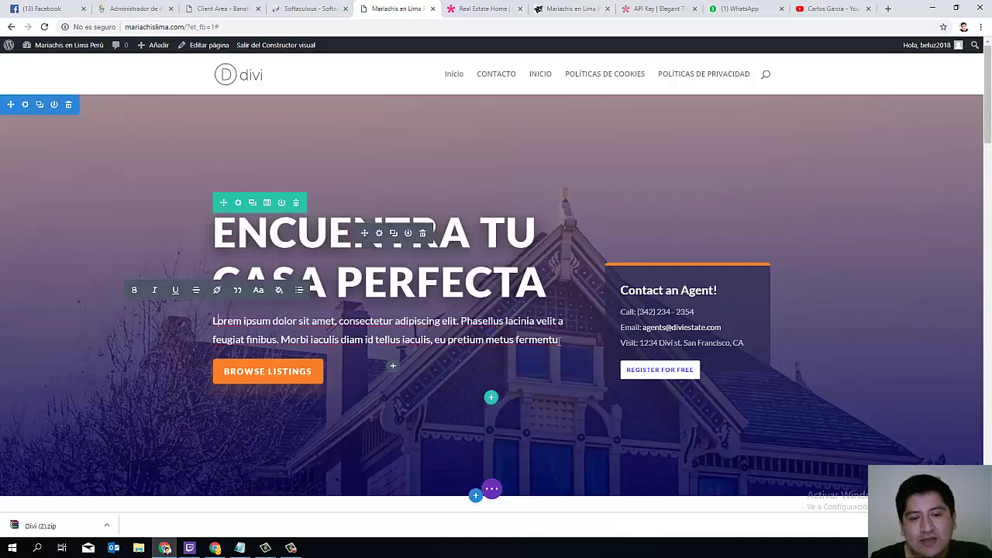
- Replace the placeholder paragraph under the hero heading with "Ofertas de casas y terrenos en Lima Perú"
{"action": "left_click_drag", "start_coordinate": [560, 340], "coordinate": [218, 328]}
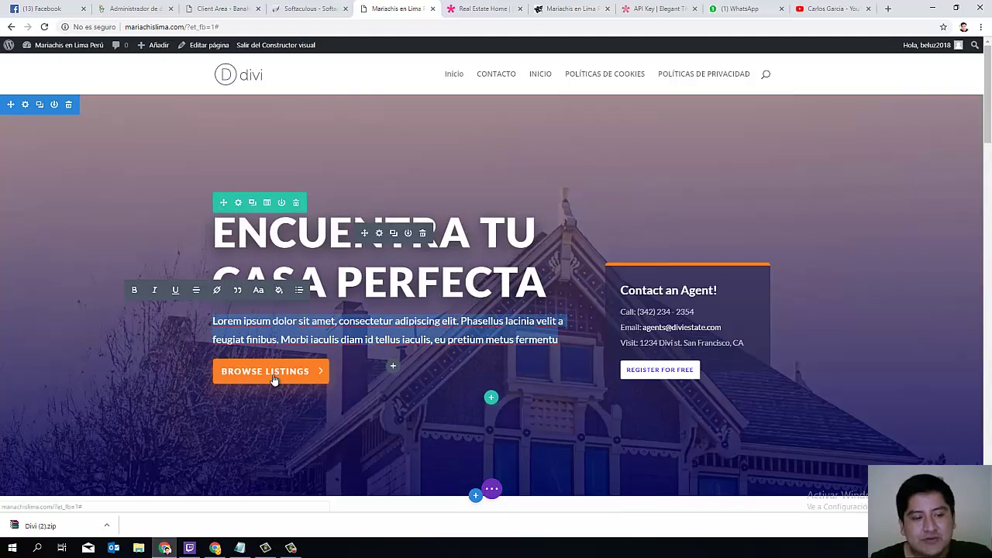
{"action": "key", "text": "BackSpace"}
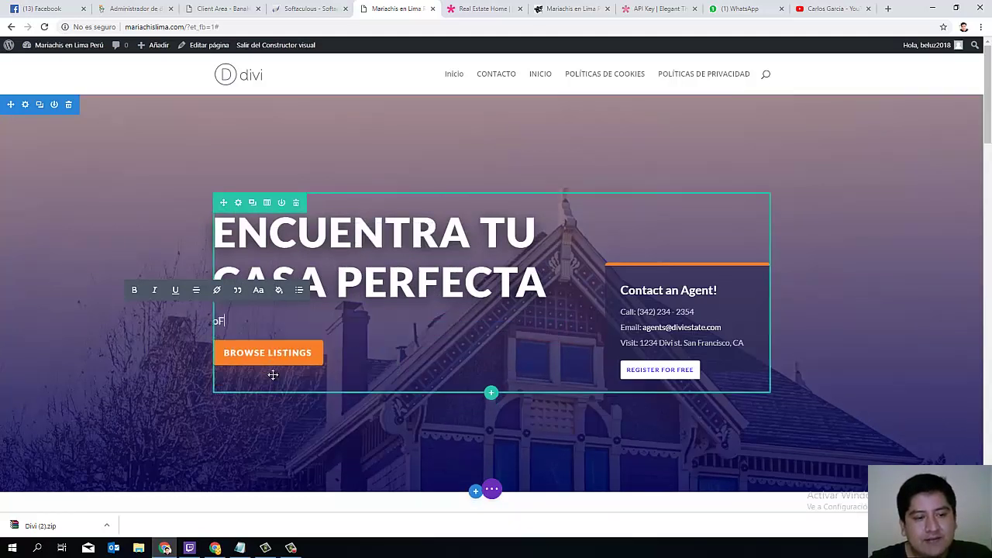
{"action": "type", "text": "Ofertas de casas y terrenos en"}
{"action": "type", "text": "Lima Perú"}
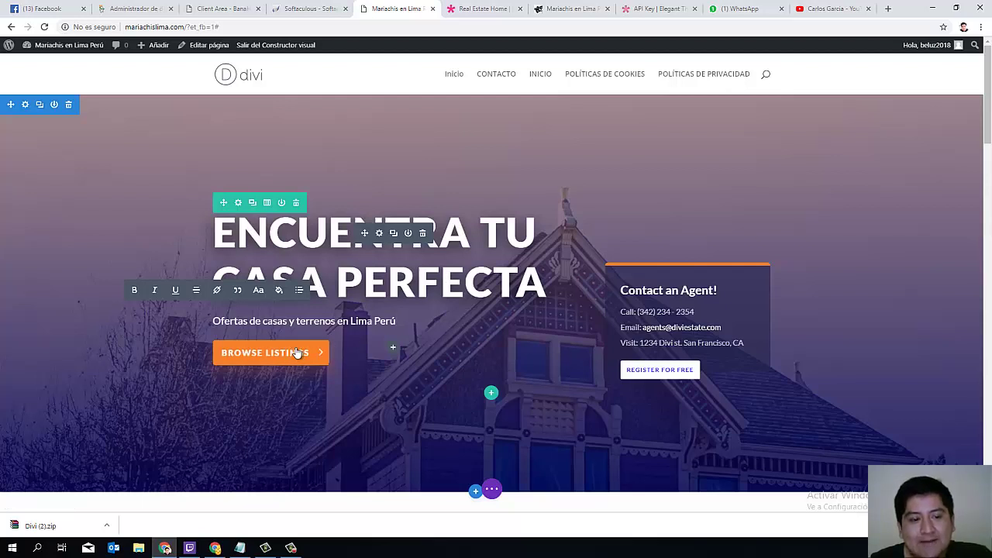
{"action": "left_click", "coordinate": [363, 342]}
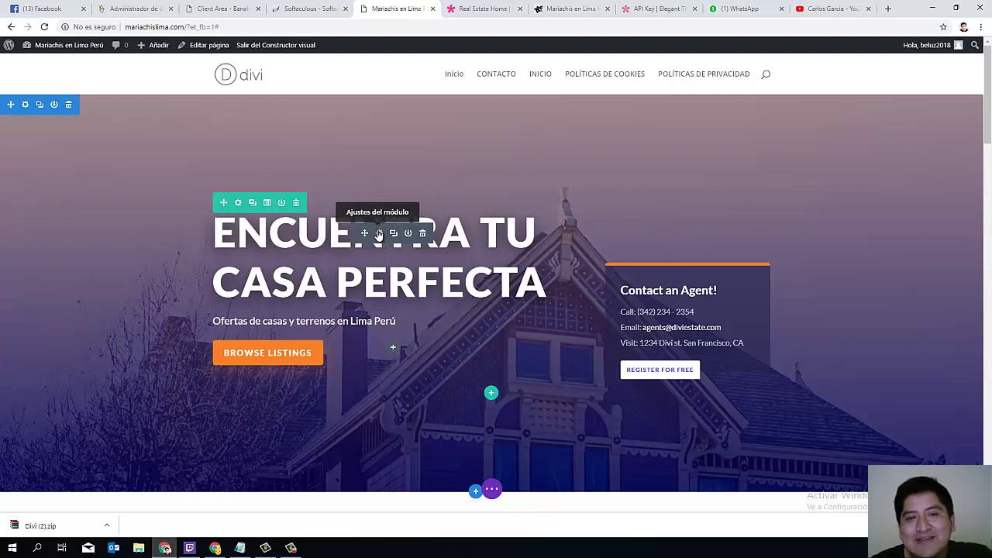
- Change the hero call-to-action module's button text to "CONTÁCTENOS"
{"action": "left_click", "coordinate": [379, 227]}
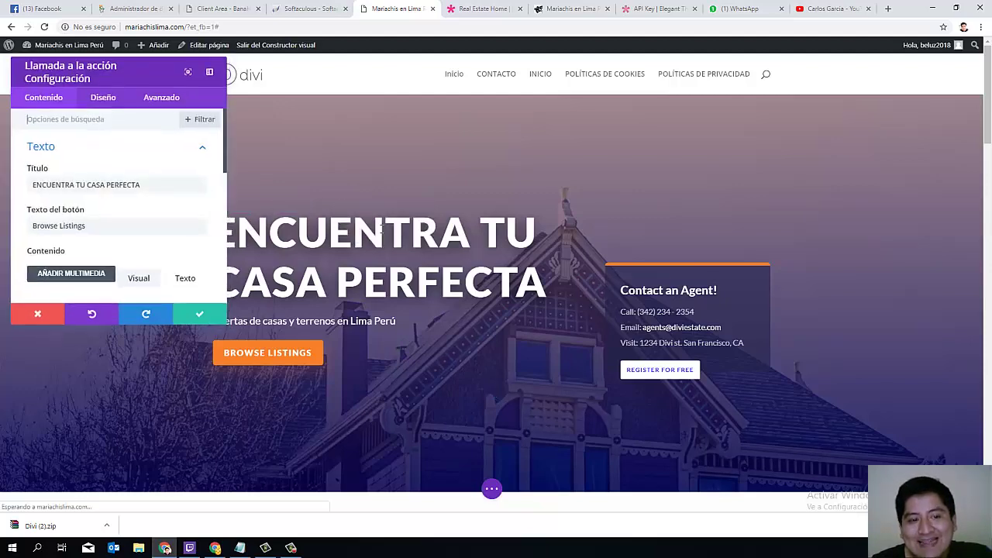
{"action": "left_click_drag", "start_coordinate": [85, 80], "coordinate": [568, 126]}
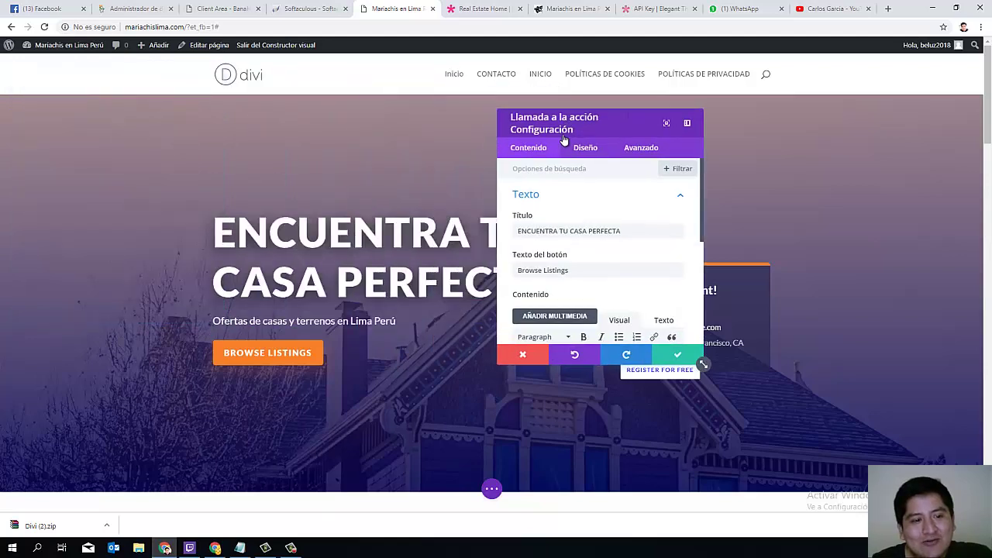
{"action": "triple_click", "coordinate": [578, 270]}
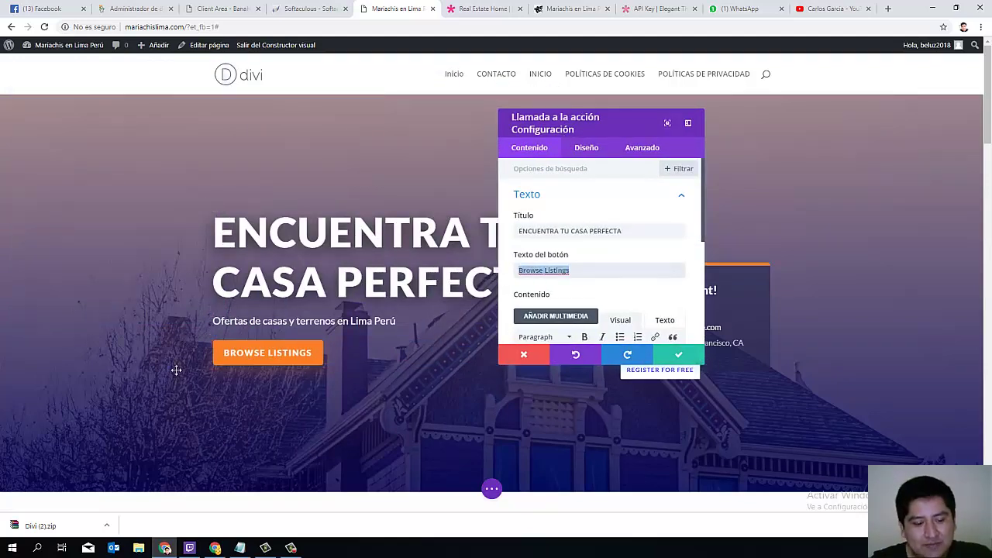
{"action": "type", "text": "cont"}
{"action": "key", "text": "BackSpace"}
{"action": "key", "text": "BackSpace"}
{"action": "key", "text": "BackSpace"}
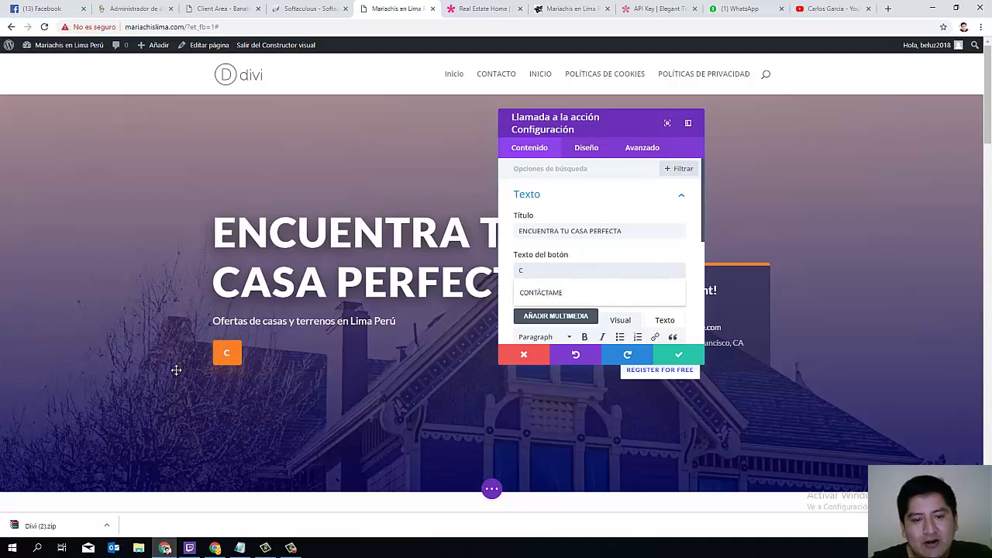
{"action": "type", "text": "ONTÁCTENOS"}
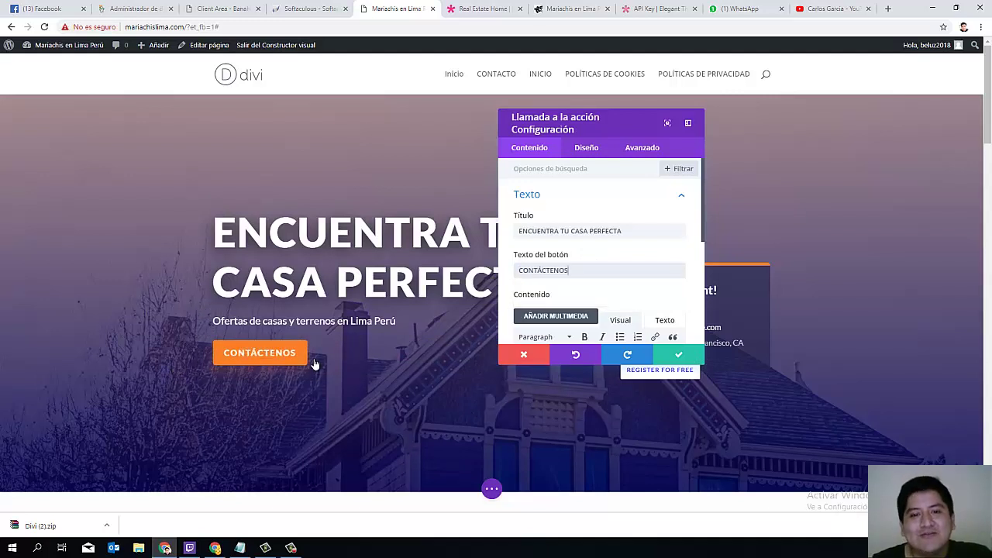
{"action": "scroll", "coordinate": [574, 299], "scroll_direction": "down", "scroll_amount": 1}
{"action": "scroll", "coordinate": [565, 246], "scroll_direction": "up", "scroll_amount": 1}
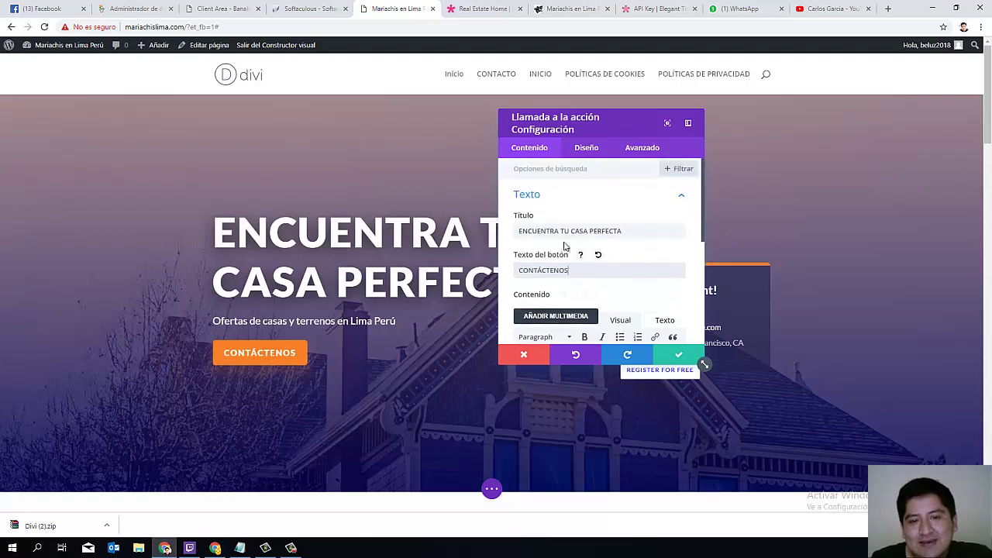
{"action": "scroll", "coordinate": [608, 246], "scroll_direction": "down", "scroll_amount": 4}
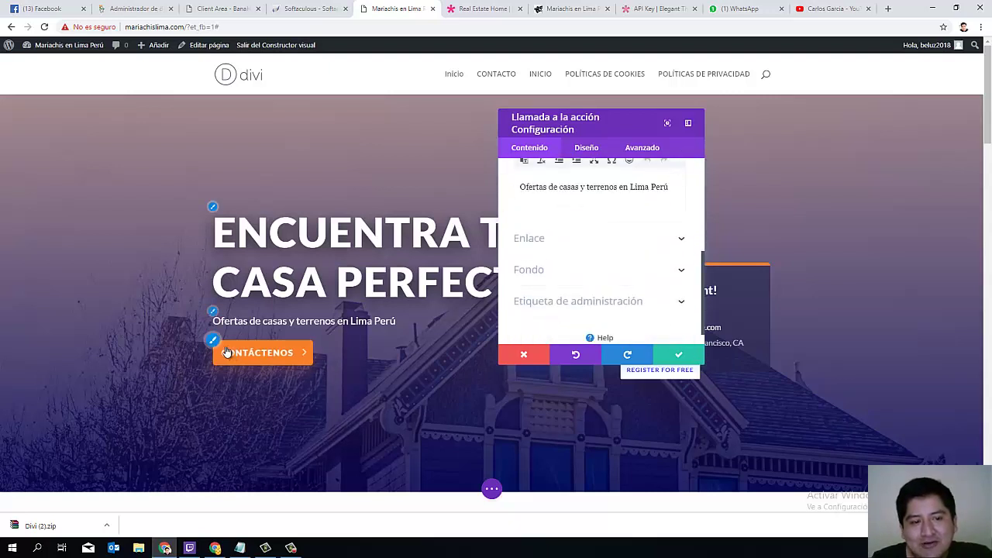
{"action": "scroll", "coordinate": [635, 210], "scroll_direction": "up", "scroll_amount": 4}
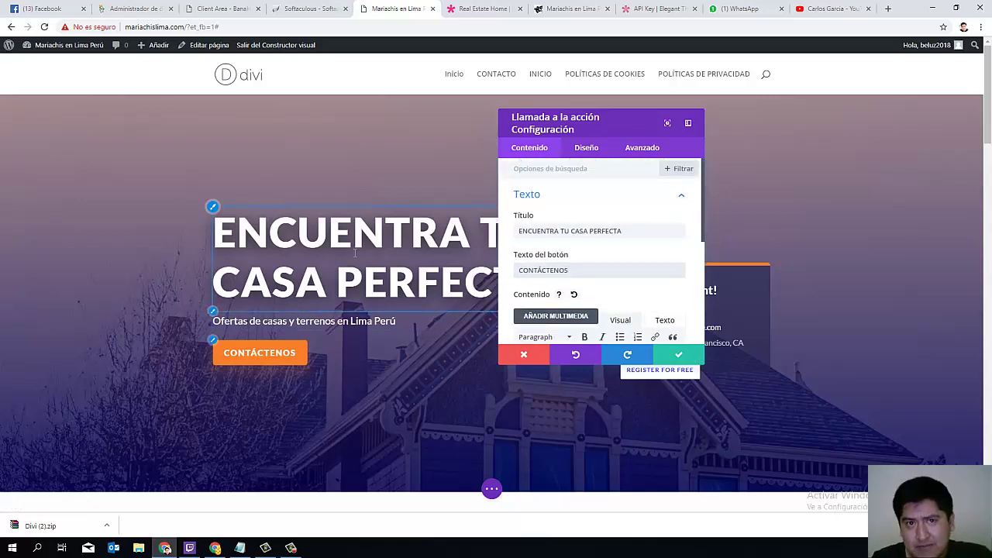
{"action": "scroll", "coordinate": [599, 193], "scroll_direction": "down", "scroll_amount": 4}
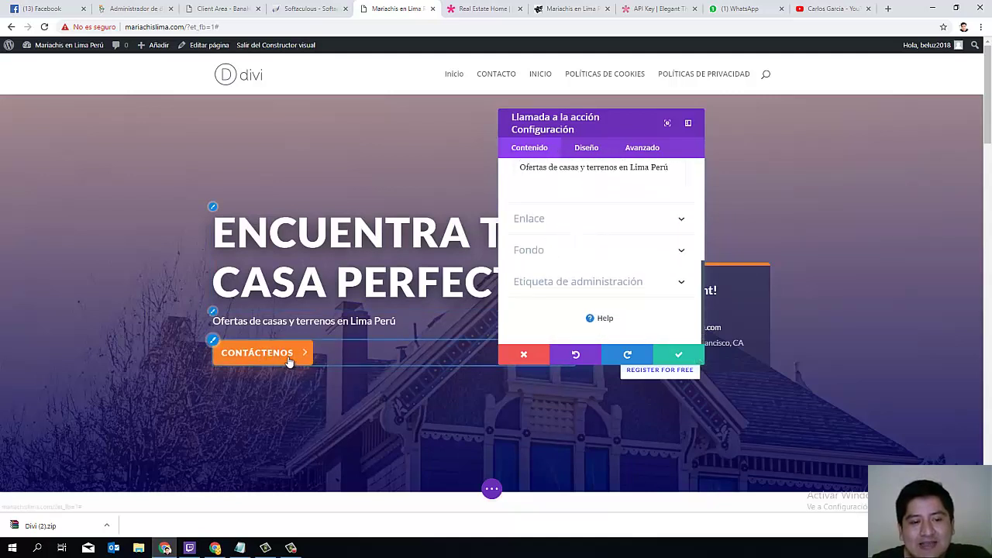
{"action": "left_click", "coordinate": [569, 221]}
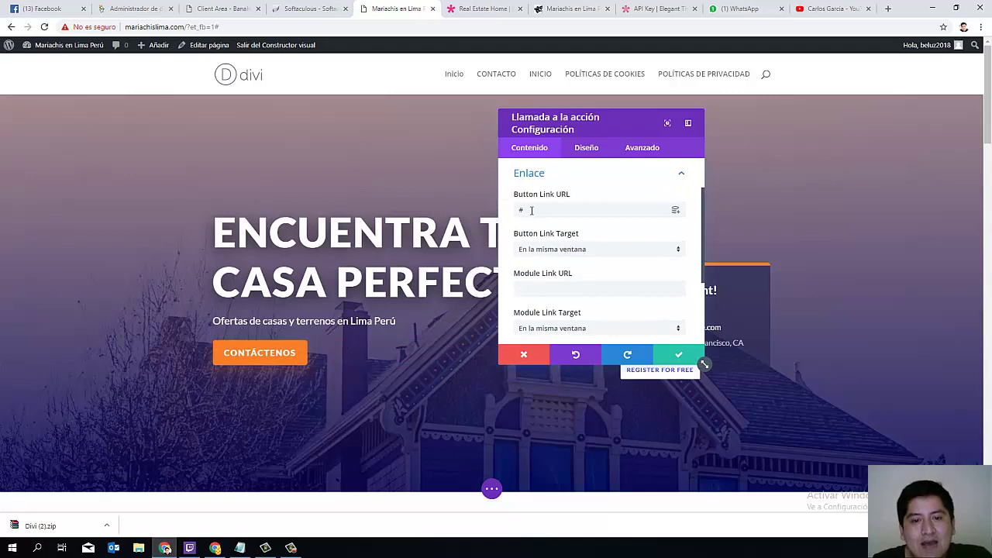
{"action": "left_click_drag", "start_coordinate": [532, 210], "coordinate": [512, 214]}
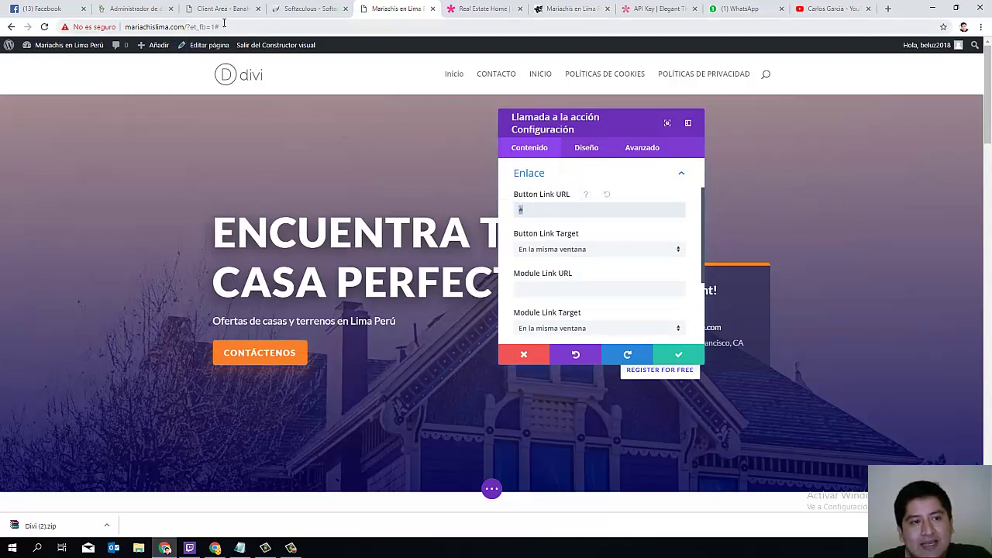
{"action": "left_click_drag", "start_coordinate": [220, 27], "coordinate": [188, 27]}
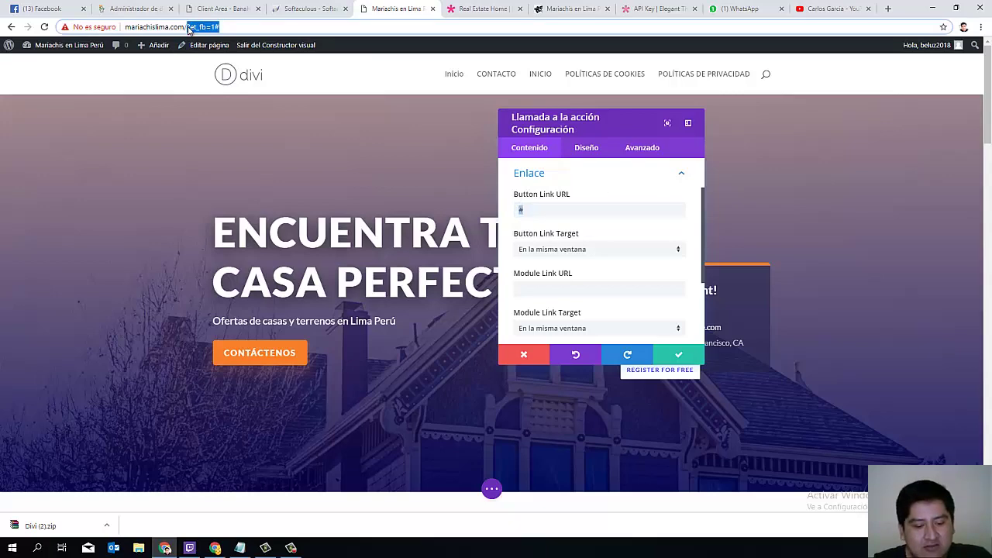
{"action": "type", "text": "contact"}
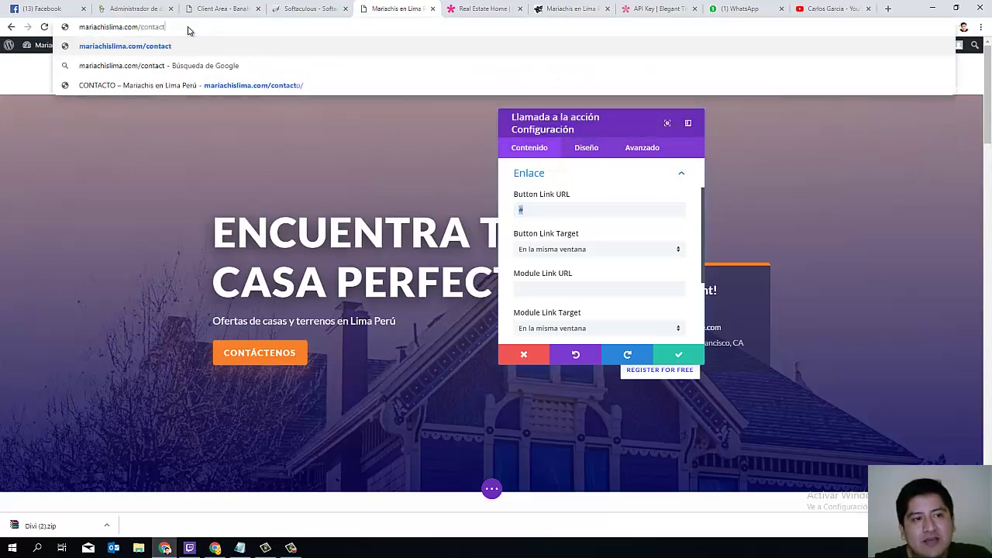
{"action": "type", "text": "o"}
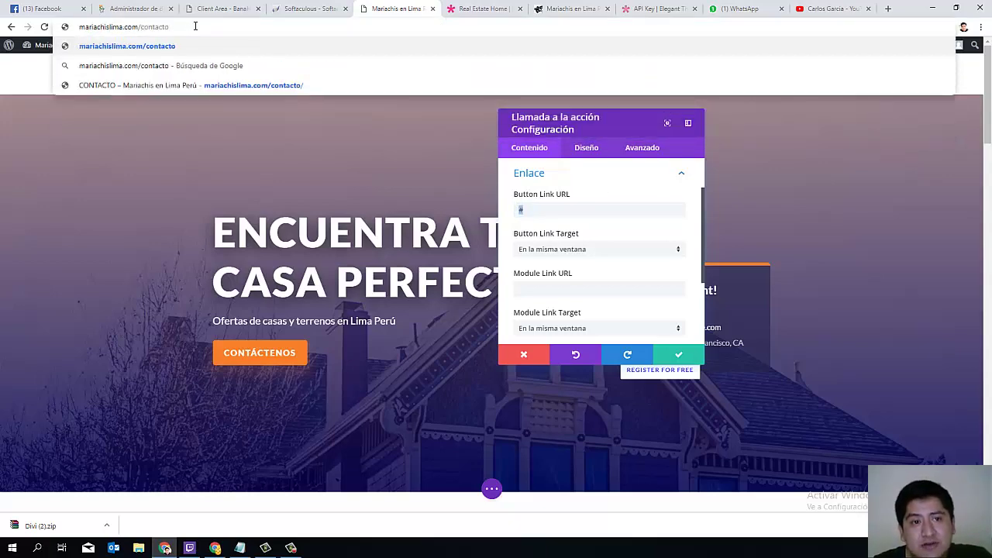
{"action": "triple_click", "coordinate": [196, 27]}
{"action": "key", "text": "ctrl+c"}
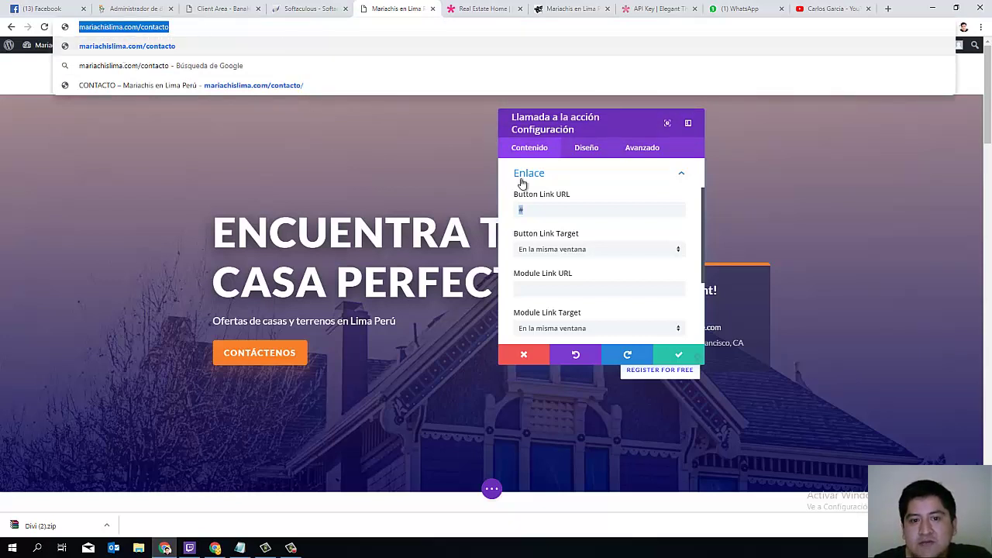
{"action": "left_click", "coordinate": [522, 210]}
{"action": "key", "text": "ctrl+v"}
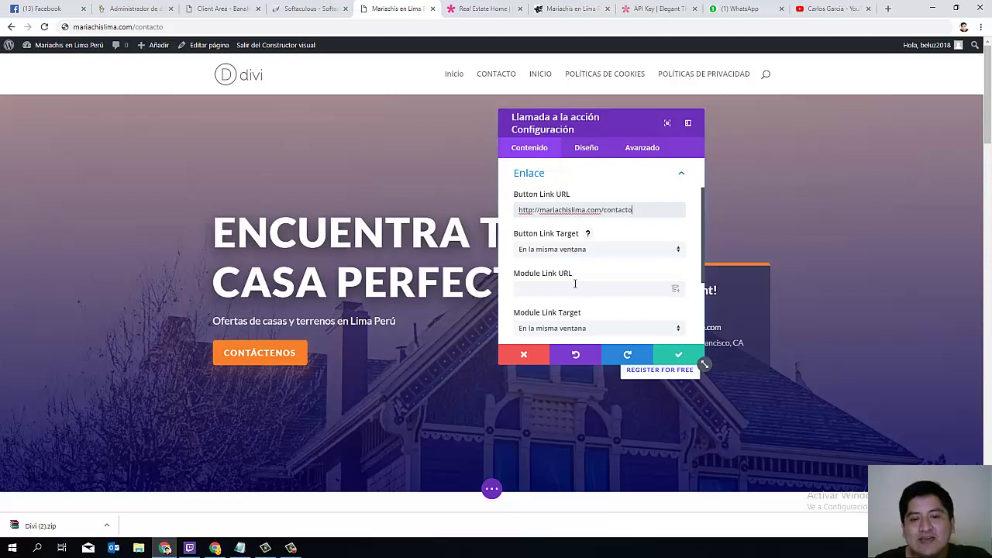
- Set the Button Link Target to "En una nueva pestaña" so the contact page opens in a new tab
{"action": "left_click", "coordinate": [551, 250]}
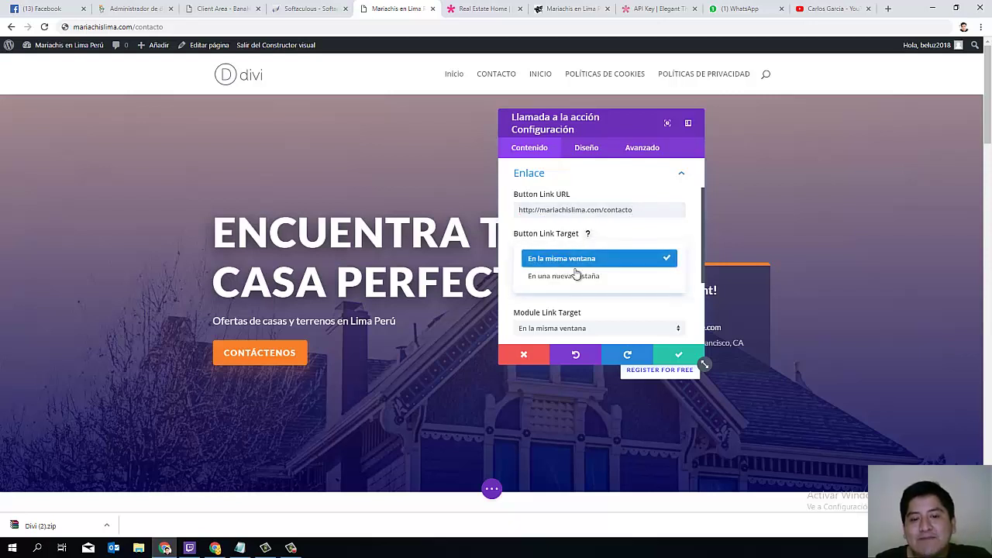
{"action": "left_click", "coordinate": [572, 278]}
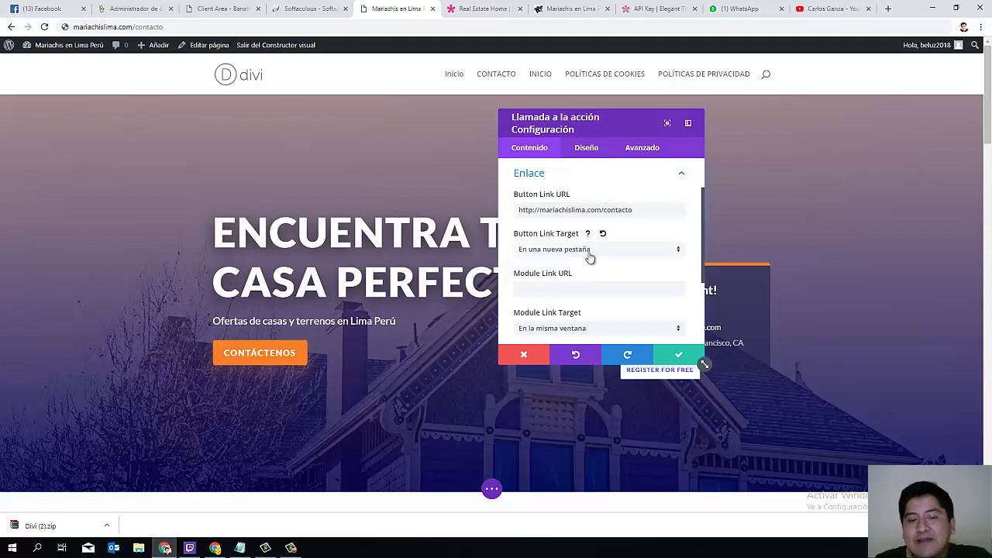
{"action": "scroll", "coordinate": [594, 250], "scroll_direction": "down", "scroll_amount": 3}
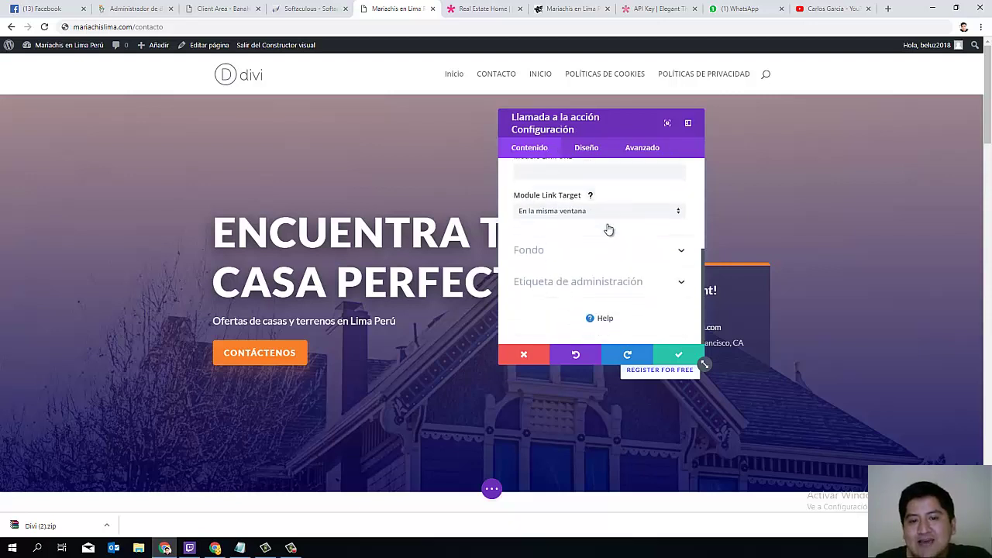
- Go over the module's background options and set the CONTÁCTENOS button's background colour to yellow (#edf000)
{"action": "left_click", "coordinate": [576, 250]}
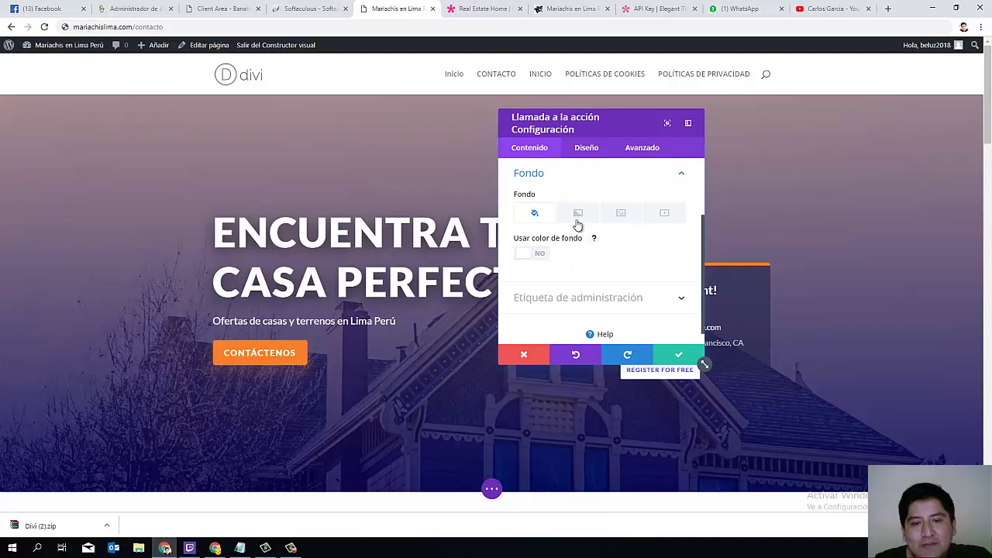
{"action": "left_click", "coordinate": [620, 213]}
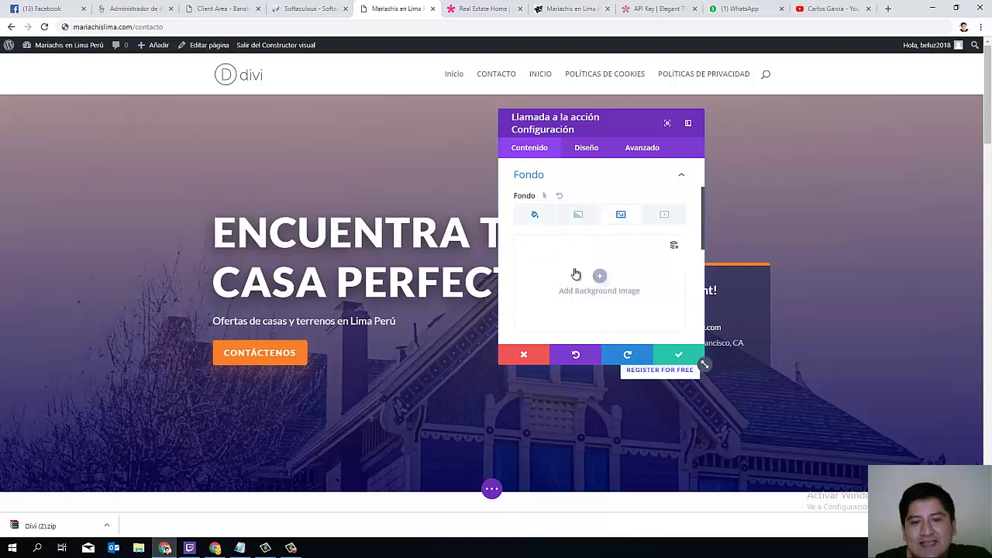
{"action": "scroll", "coordinate": [574, 270], "scroll_direction": "up", "scroll_amount": 2}
{"action": "scroll", "coordinate": [574, 256], "scroll_direction": "down", "scroll_amount": 5}
{"action": "scroll", "coordinate": [576, 250], "scroll_direction": "up", "scroll_amount": 3}
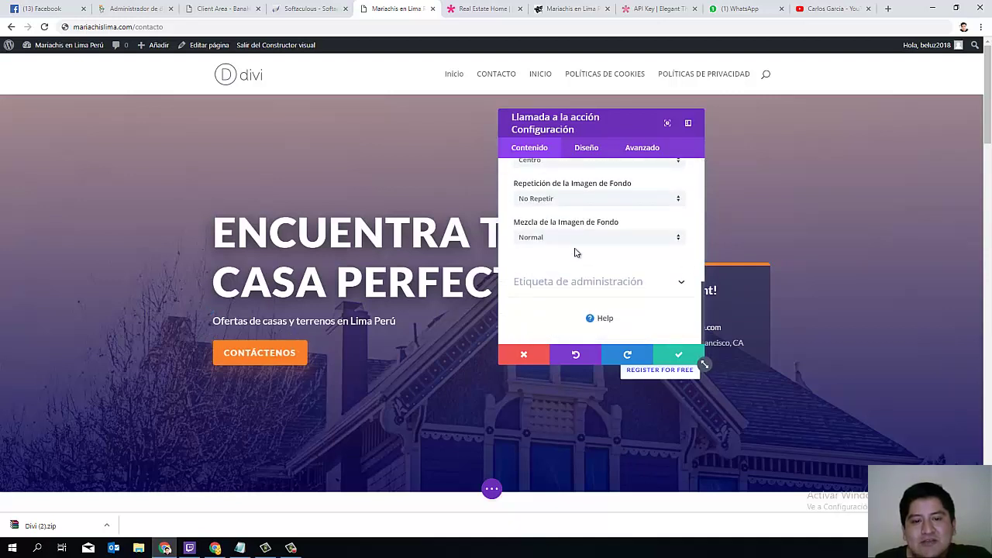
{"action": "left_click", "coordinate": [586, 148]}
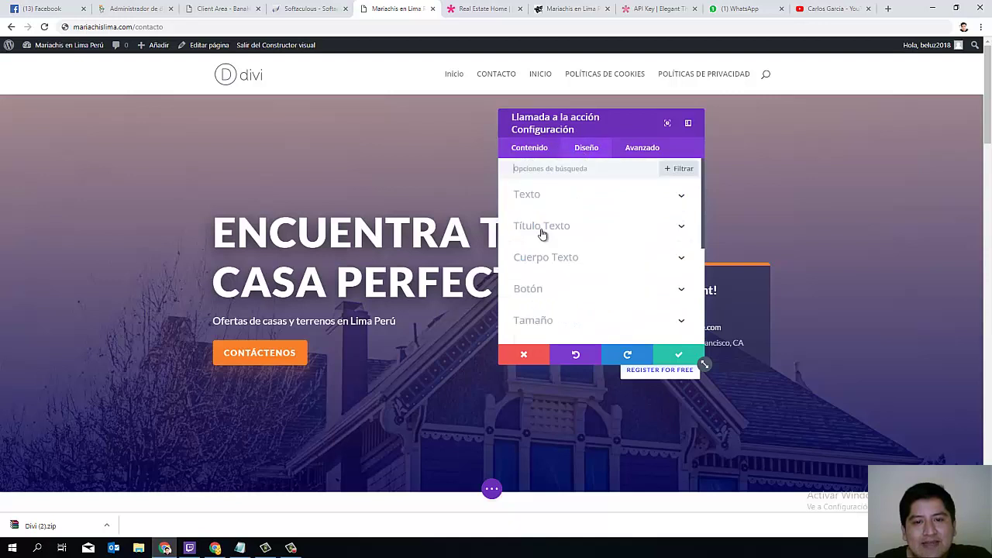
{"action": "left_click", "coordinate": [543, 293]}
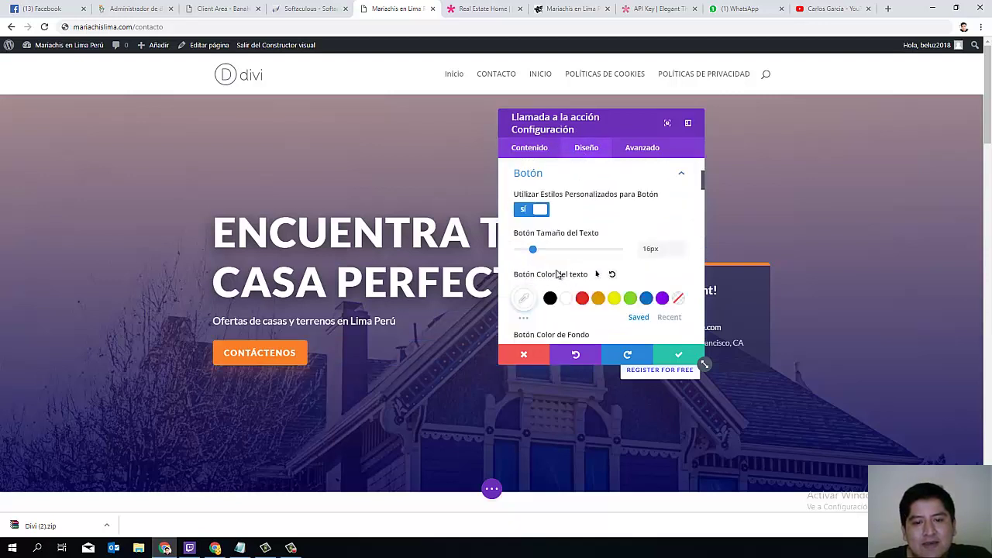
{"action": "scroll", "coordinate": [549, 261], "scroll_direction": "down", "scroll_amount": 3}
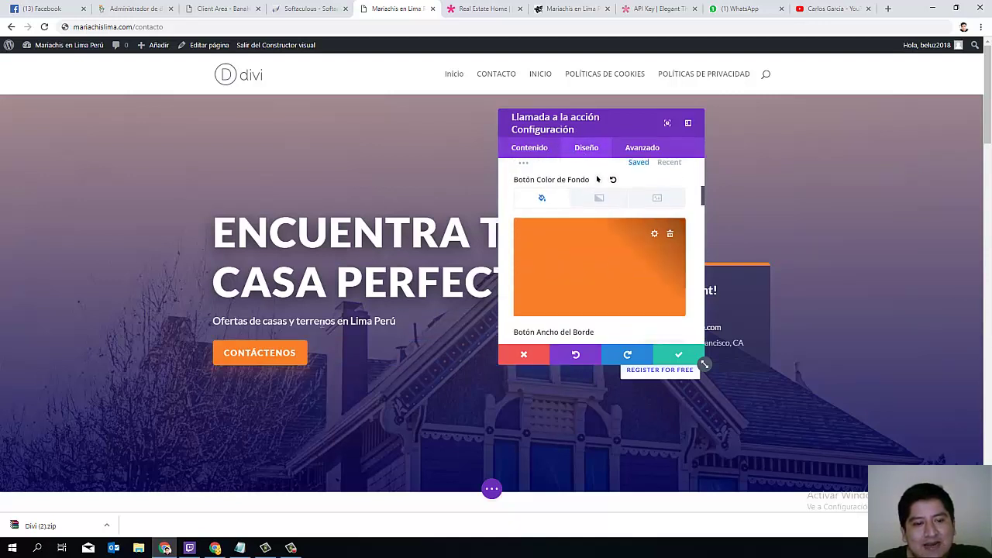
{"action": "left_click", "coordinate": [654, 234]}
{"action": "left_click", "coordinate": [610, 318]}
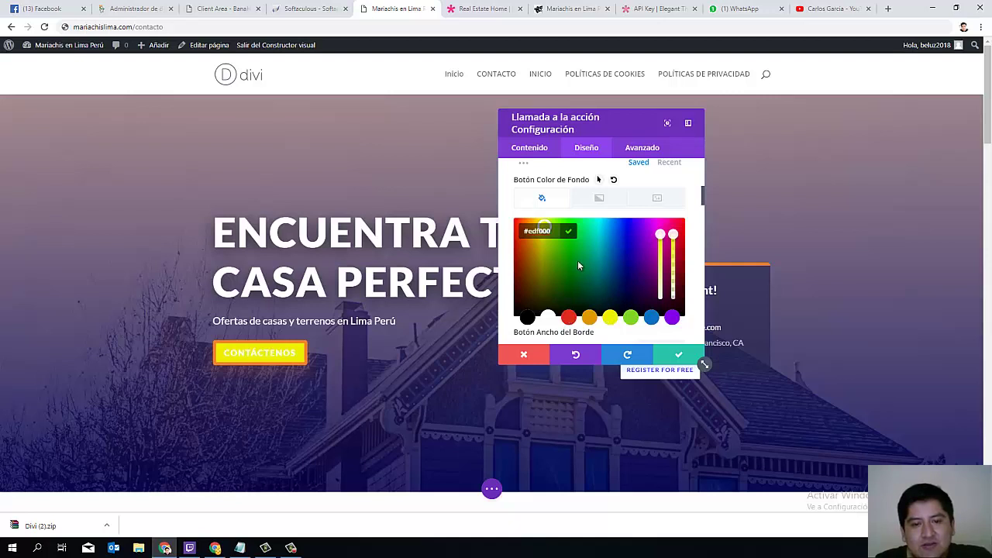
- Try yellow (#edf000) for the button's border colour and replace it with a dark green
{"action": "scroll", "coordinate": [577, 266], "scroll_direction": "down", "scroll_amount": 5}
{"action": "scroll", "coordinate": [538, 231], "scroll_direction": "up", "scroll_amount": 2}
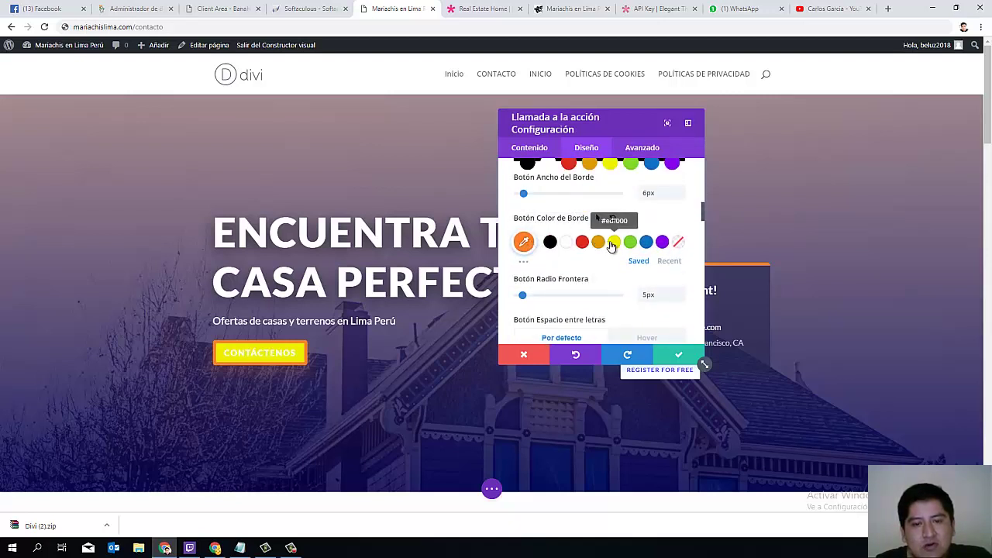
{"action": "left_click", "coordinate": [612, 245]}
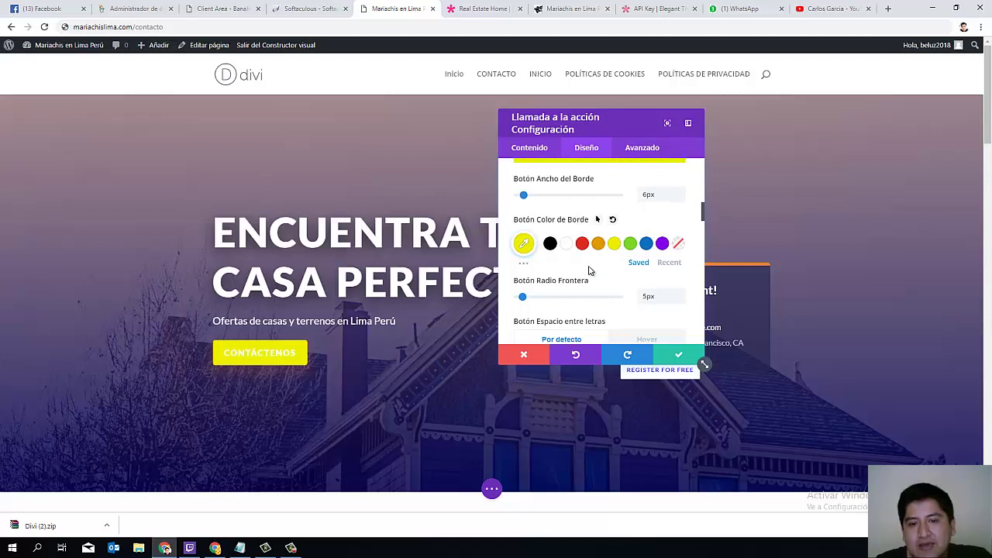
{"action": "scroll", "coordinate": [593, 308], "scroll_direction": "down", "scroll_amount": 1}
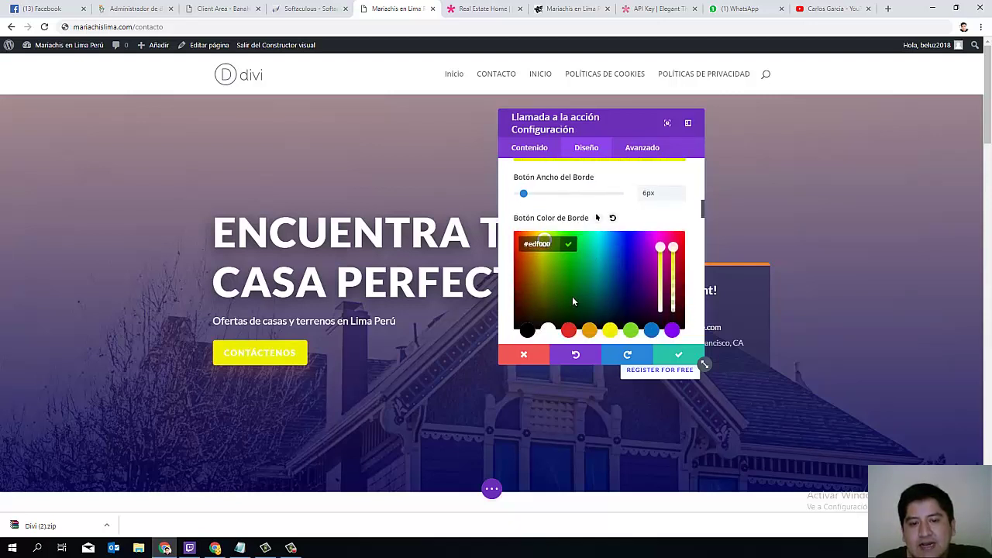
{"action": "left_click", "coordinate": [575, 283]}
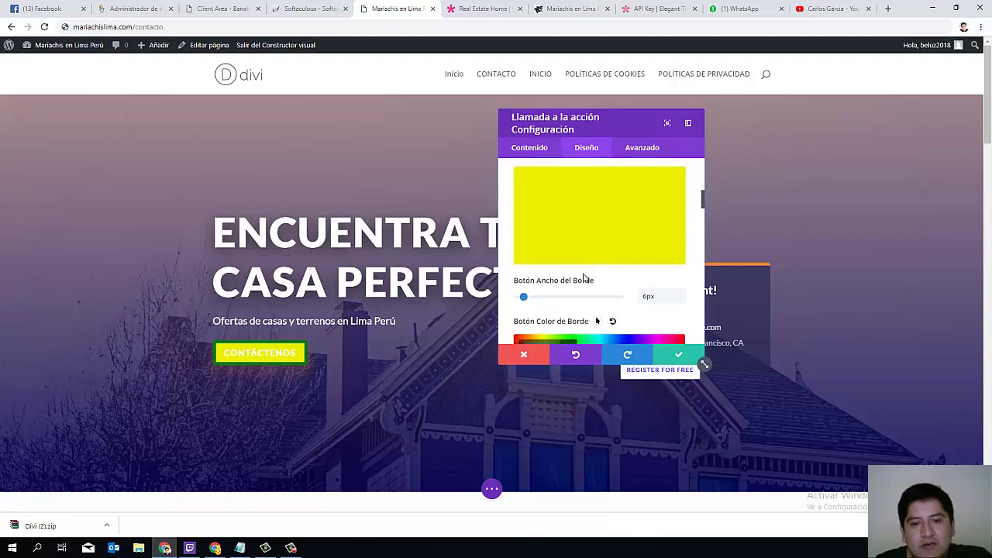
- Try #007c10 as the button's background colour and close the call-to-action module settings, discarding the changes
{"action": "scroll", "coordinate": [582, 291], "scroll_direction": "up", "scroll_amount": 1}
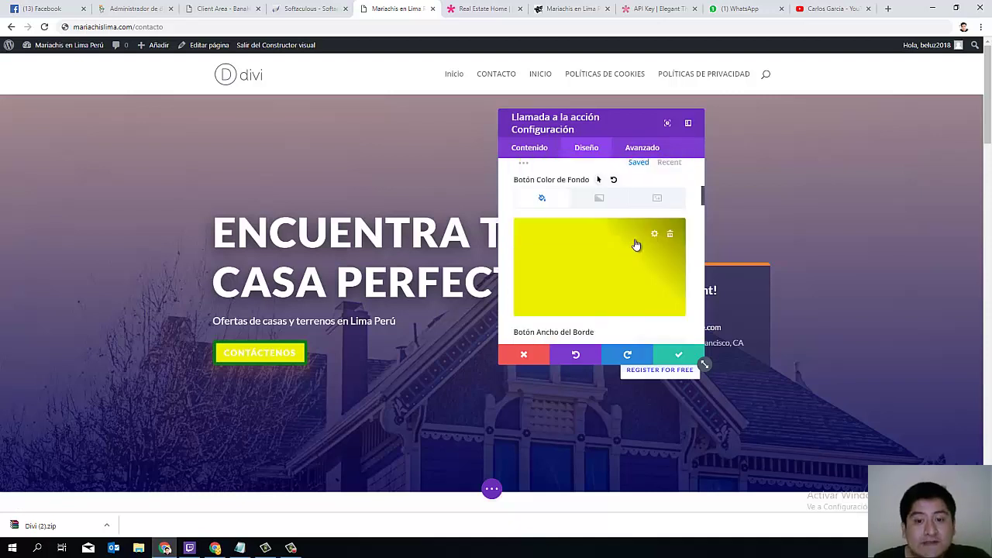
{"action": "left_click", "coordinate": [636, 241]}
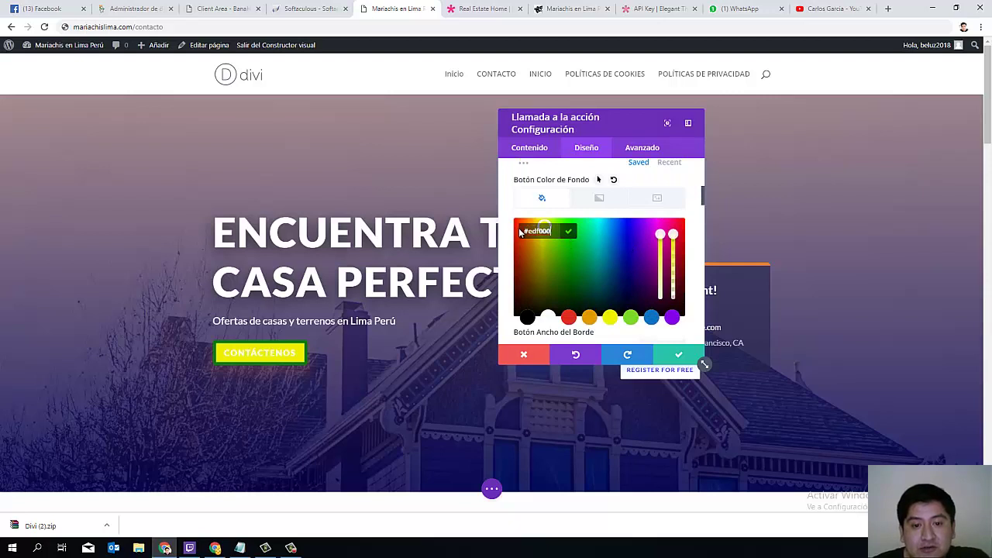
{"action": "type", "text": "#007c10"}
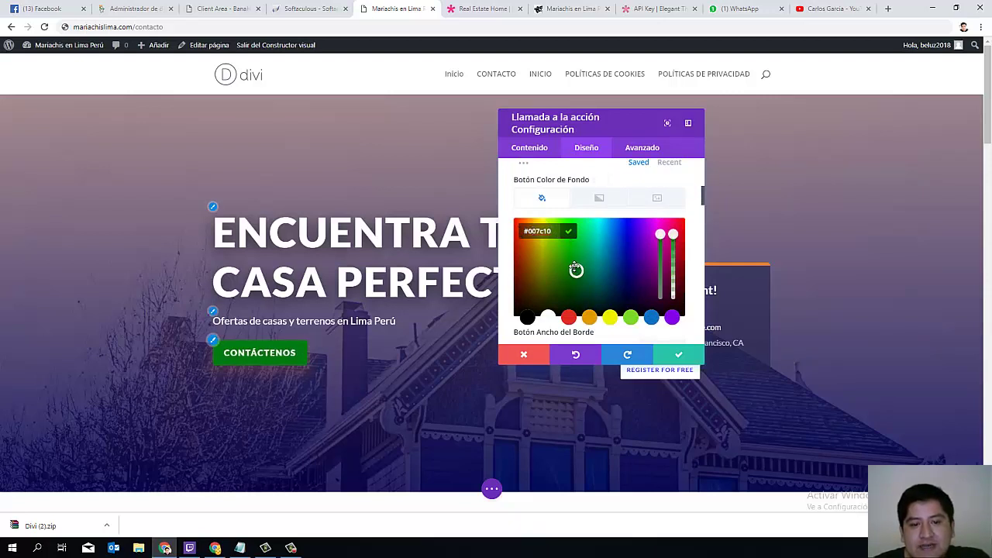
{"action": "scroll", "coordinate": [592, 267], "scroll_direction": "down", "scroll_amount": 2}
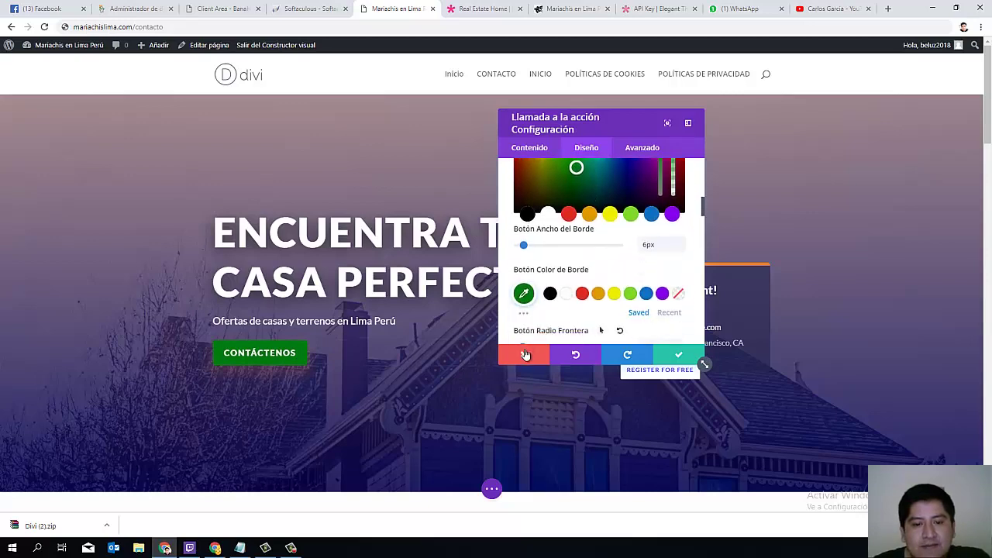
{"action": "left_click", "coordinate": [567, 348]}
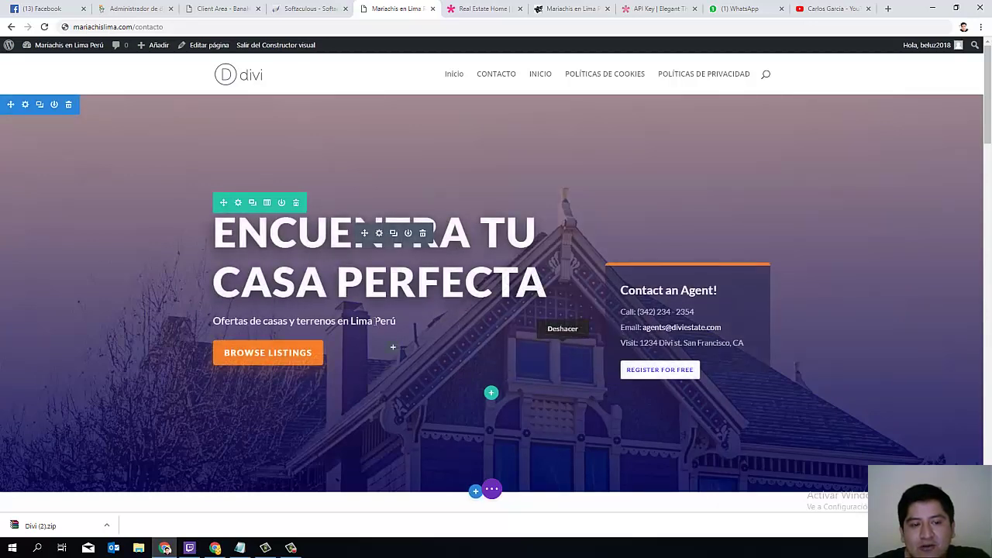
- Change the text of the hero call-to-action button "Browse Listings" to "CONTÁCTAME"
{"action": "left_click", "coordinate": [380, 233]}
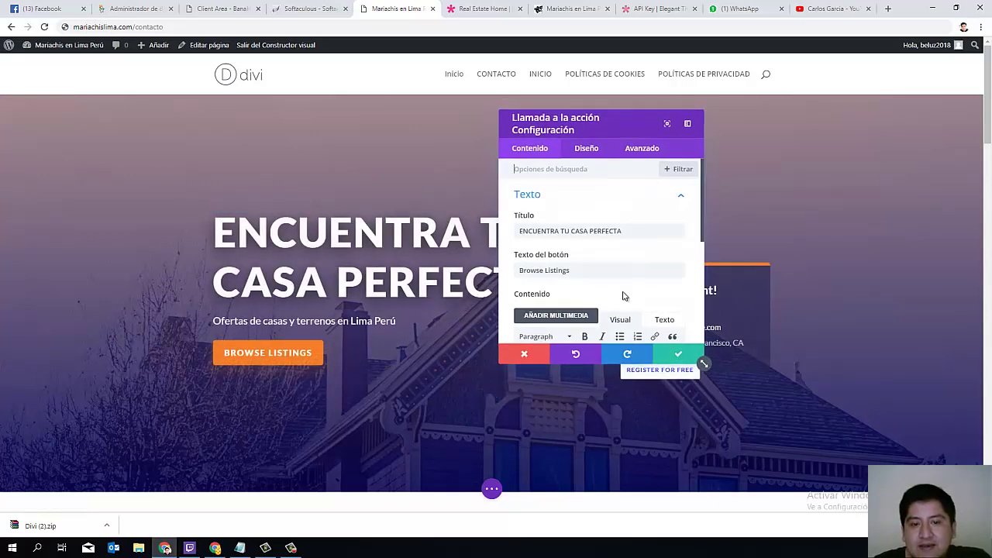
{"action": "left_click_drag", "start_coordinate": [676, 271], "coordinate": [498, 272]}
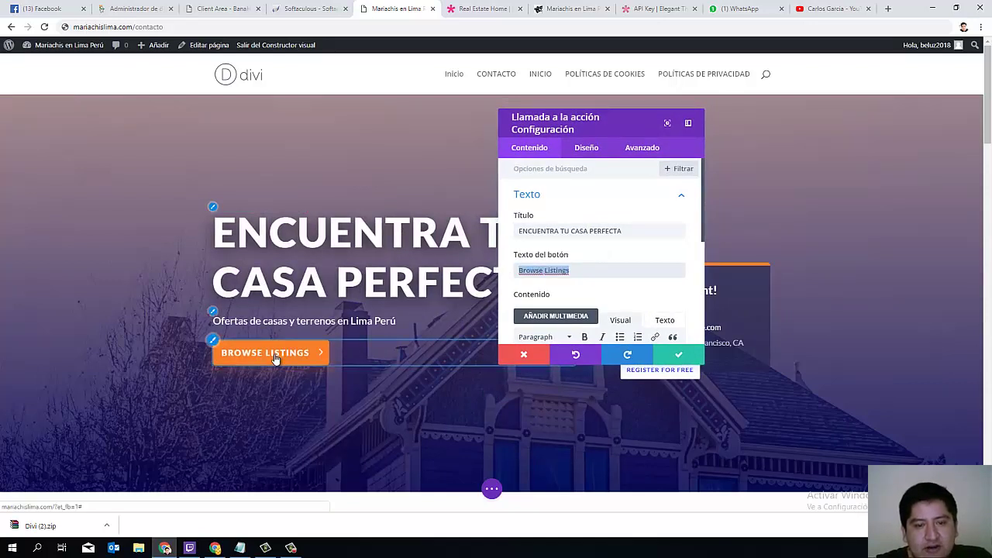
{"action": "type", "text": "C"}
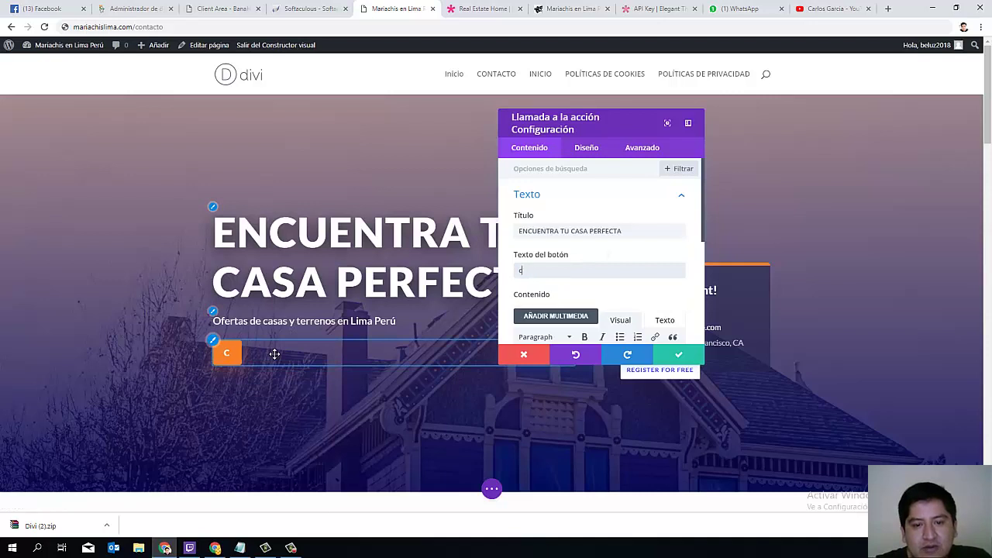
{"action": "type", "text": "ONTÁCTAME"}
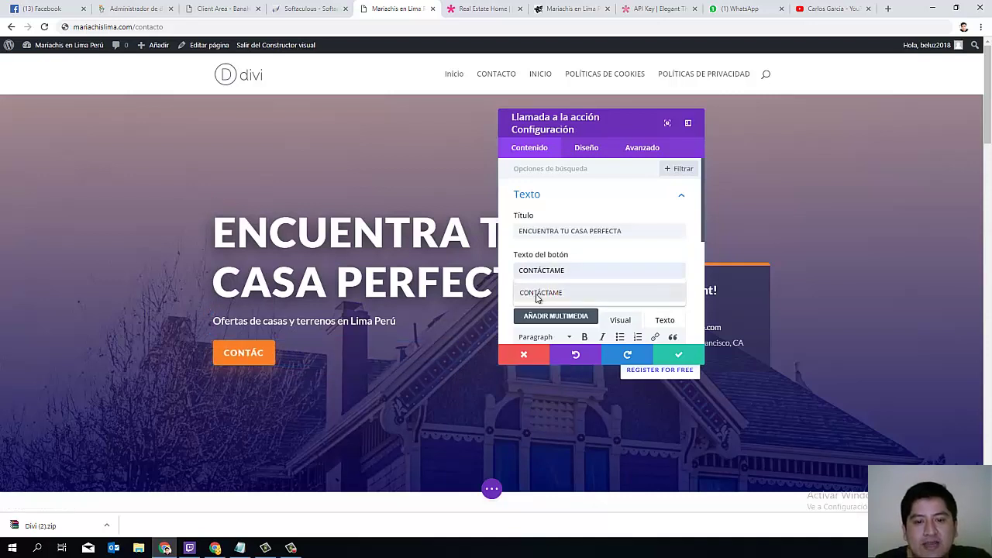
{"action": "left_click", "coordinate": [539, 293]}
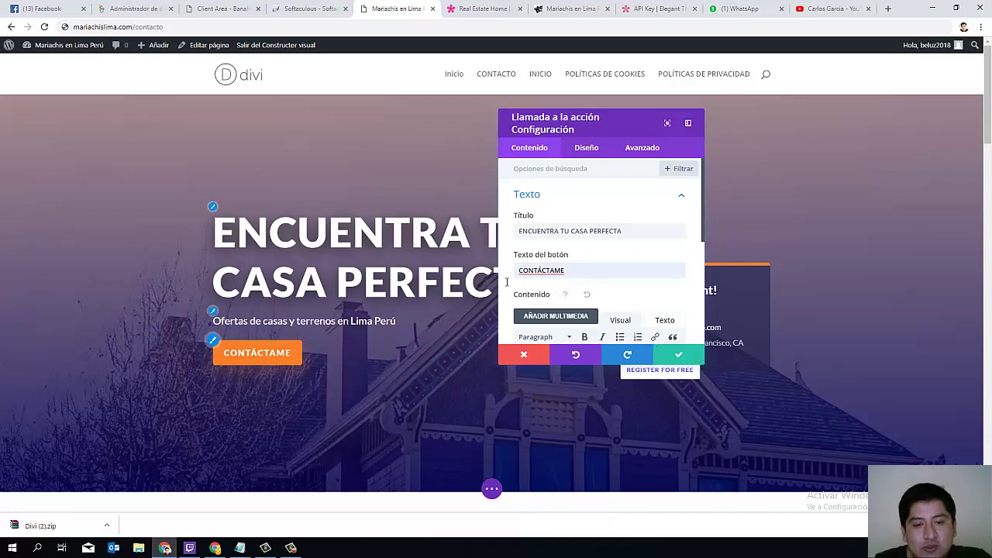
{"action": "scroll", "coordinate": [624, 275], "scroll_direction": "down", "scroll_amount": 2}
{"action": "scroll", "coordinate": [625, 275], "scroll_direction": "down", "scroll_amount": 1}
{"action": "left_click", "coordinate": [575, 245]}
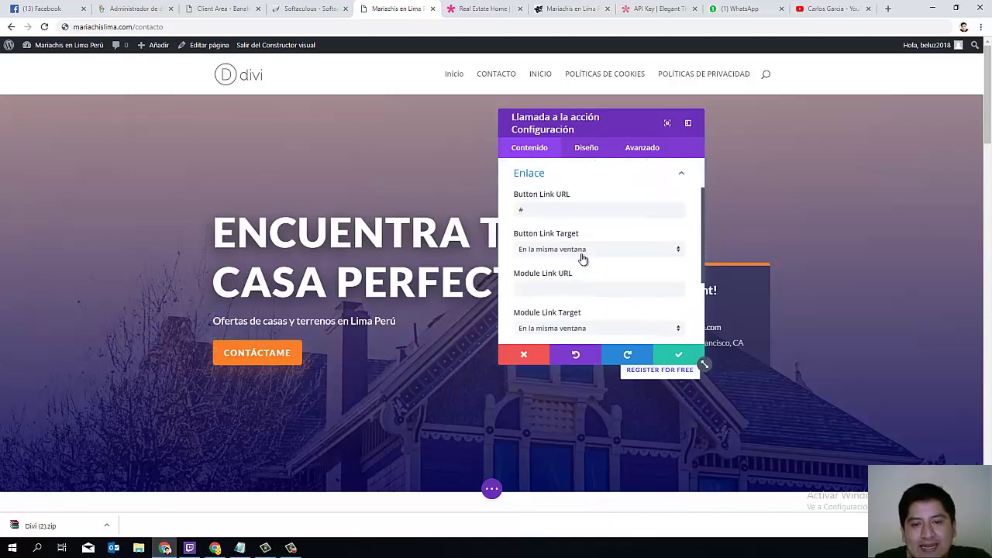
{"action": "left_click", "coordinate": [577, 211]}
{"action": "type", "text": "#007c10"}
{"action": "key", "text": "ctrl+a"}
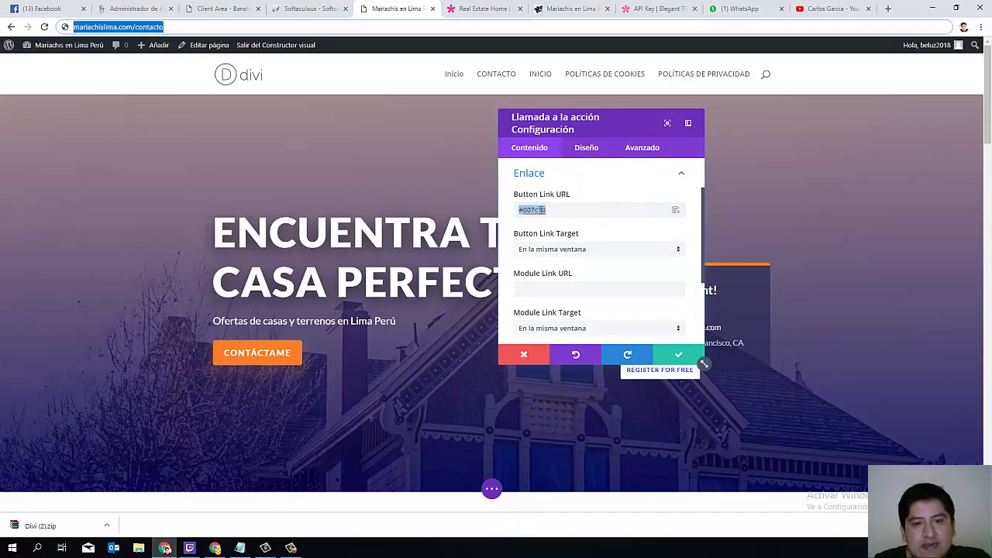
{"action": "type", "text": "http://mariachislima.com/contacto"}
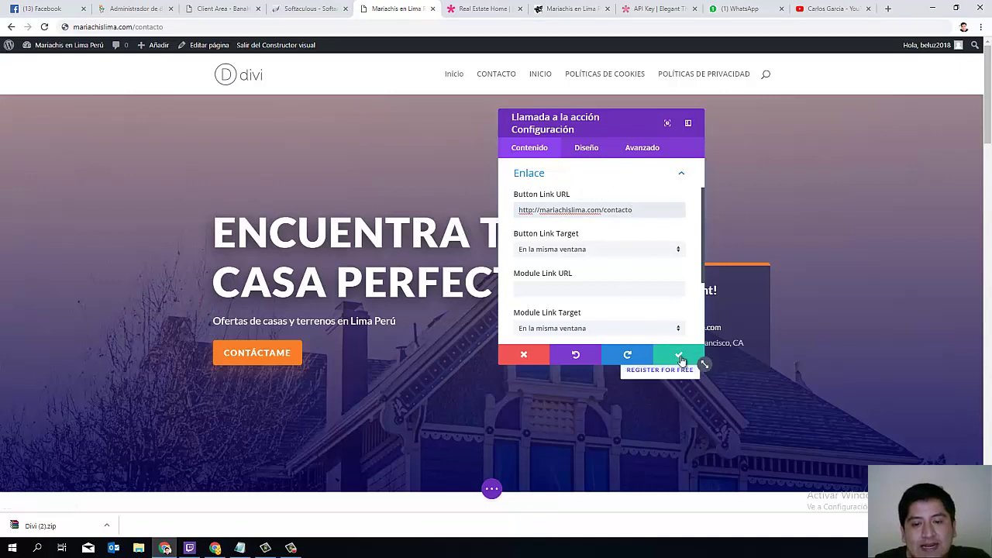
{"action": "left_click", "coordinate": [680, 357]}
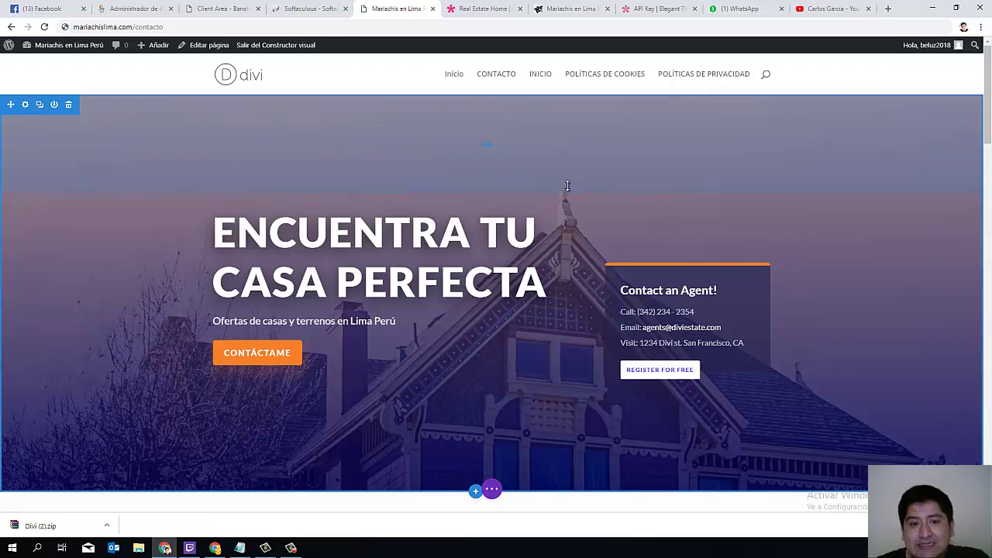
{"action": "scroll", "coordinate": [568, 160], "scroll_direction": "down", "scroll_amount": 1}
{"action": "scroll", "coordinate": [567, 189], "scroll_direction": "up", "scroll_amount": 1}
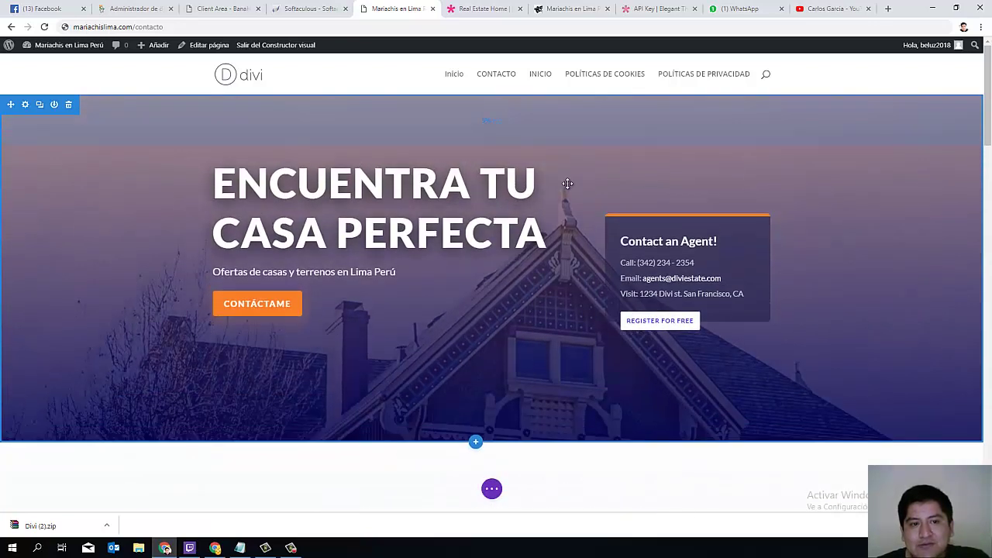
{"action": "left_click_drag", "start_coordinate": [567, 189], "coordinate": [568, 187]}
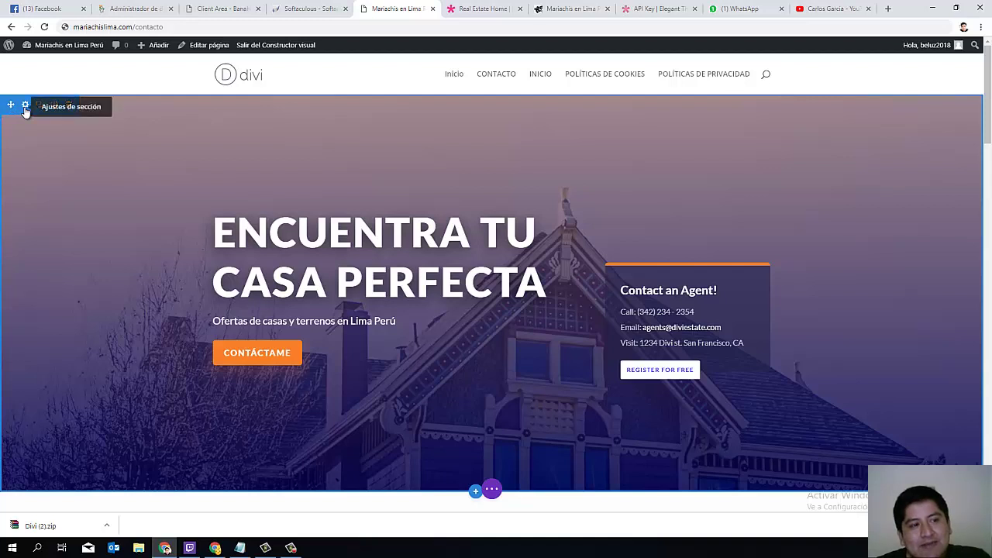
- Try uploading cursos-particulares-con-profesor-partner-de-google-para-manejar-correctamente-campañas-de-adwords-2018.jpg as the hero section's background image and discard the section changes
{"action": "left_click", "coordinate": [25, 105]}
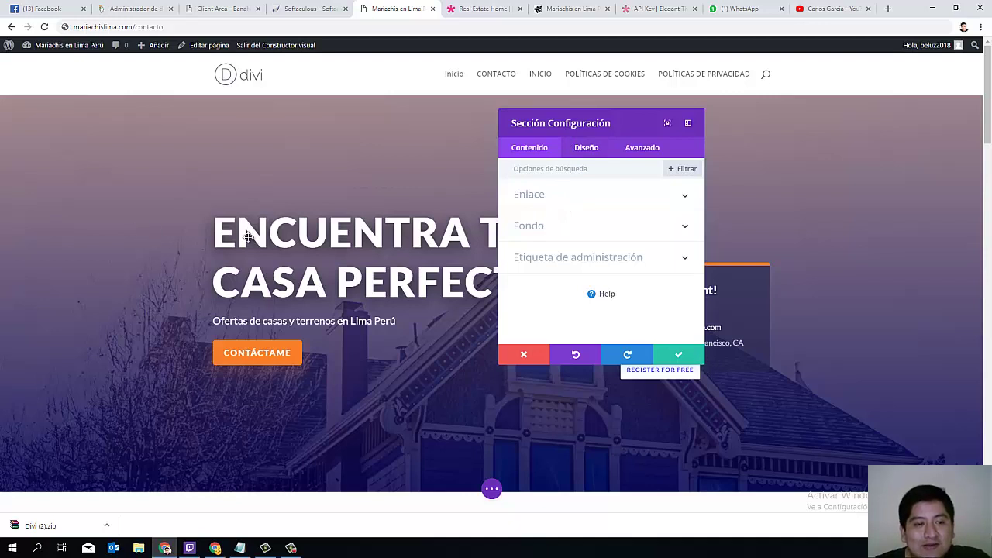
{"action": "left_click", "coordinate": [542, 199]}
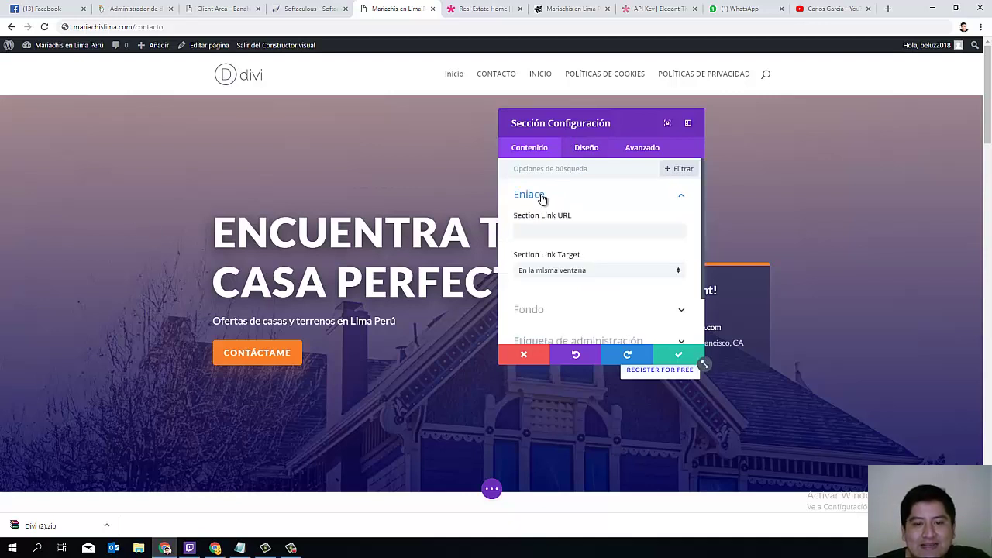
{"action": "left_click", "coordinate": [542, 197]}
{"action": "left_click", "coordinate": [542, 226]}
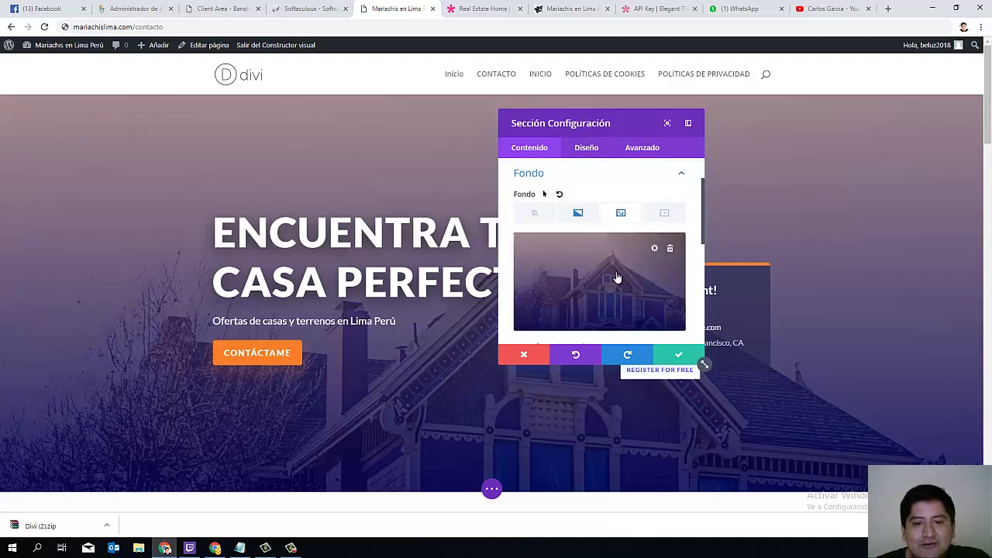
{"action": "left_click", "coordinate": [654, 250]}
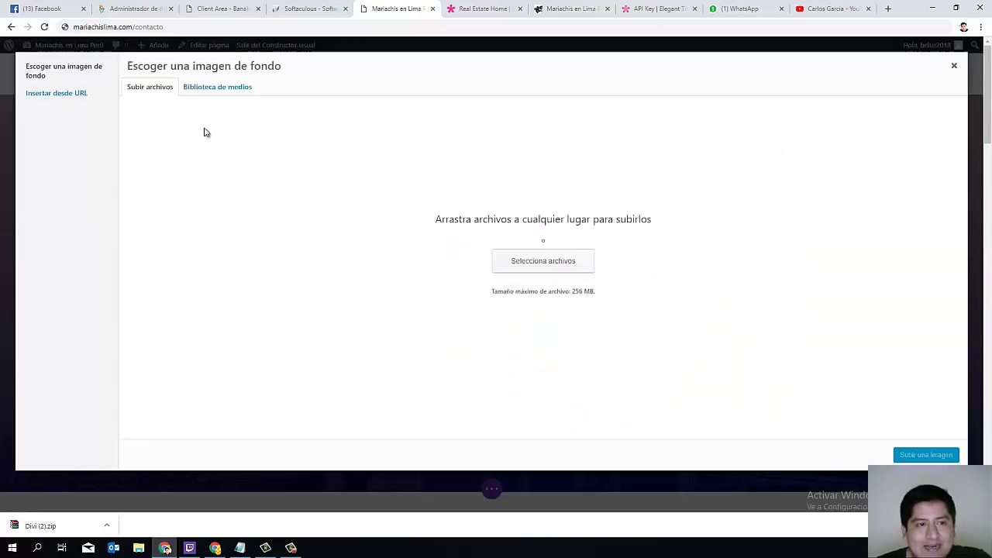
{"action": "left_click", "coordinate": [537, 267]}
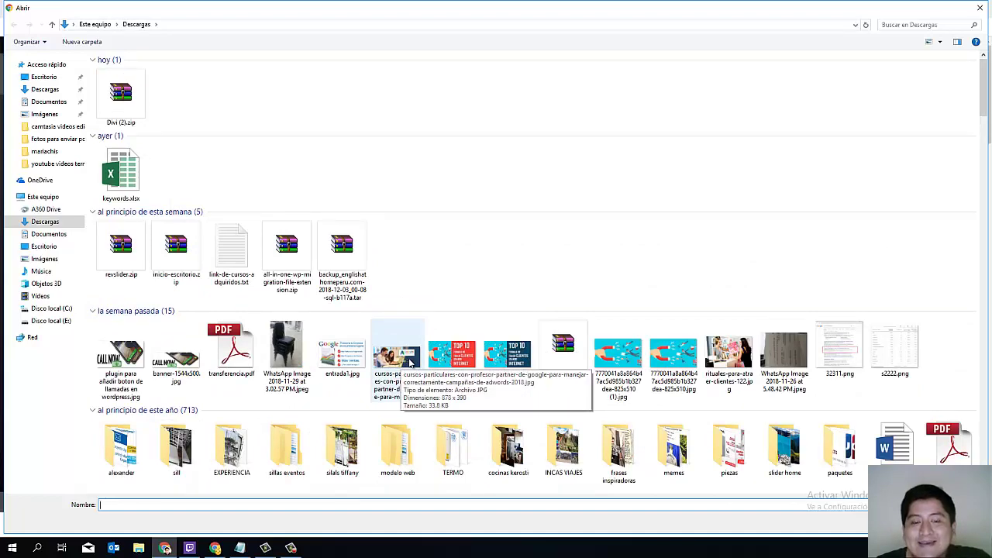
{"action": "double_click", "coordinate": [411, 363]}
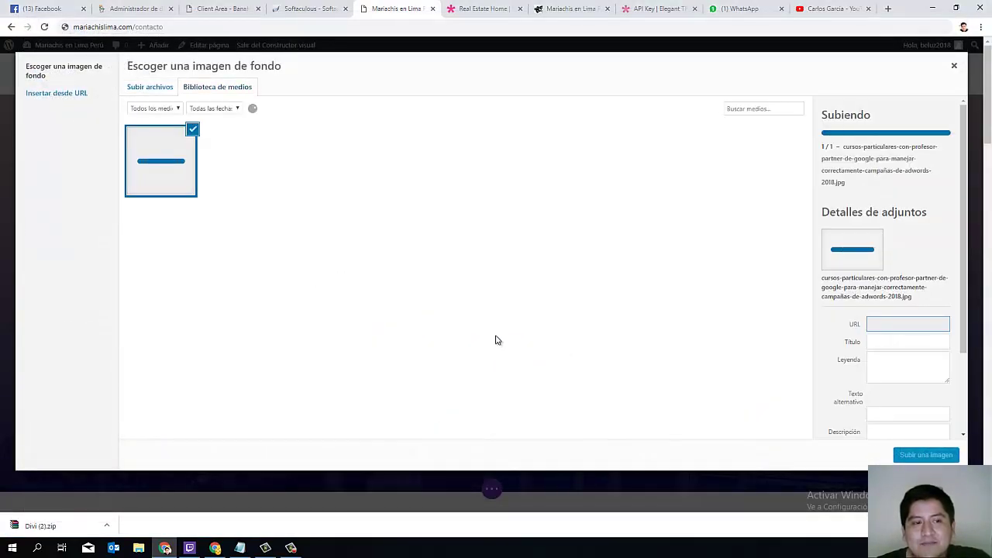
{"action": "left_click", "coordinate": [926, 455]}
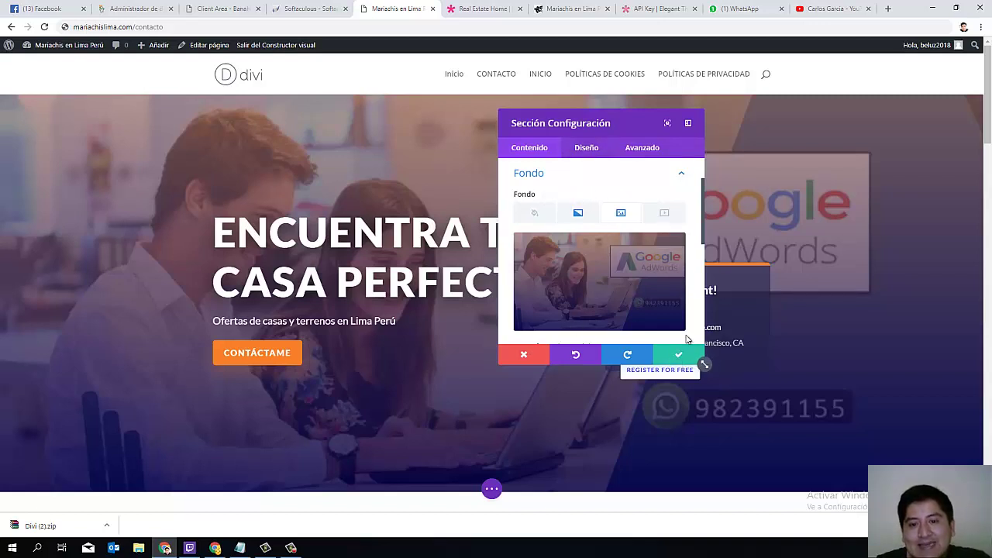
{"action": "left_click", "coordinate": [538, 356]}
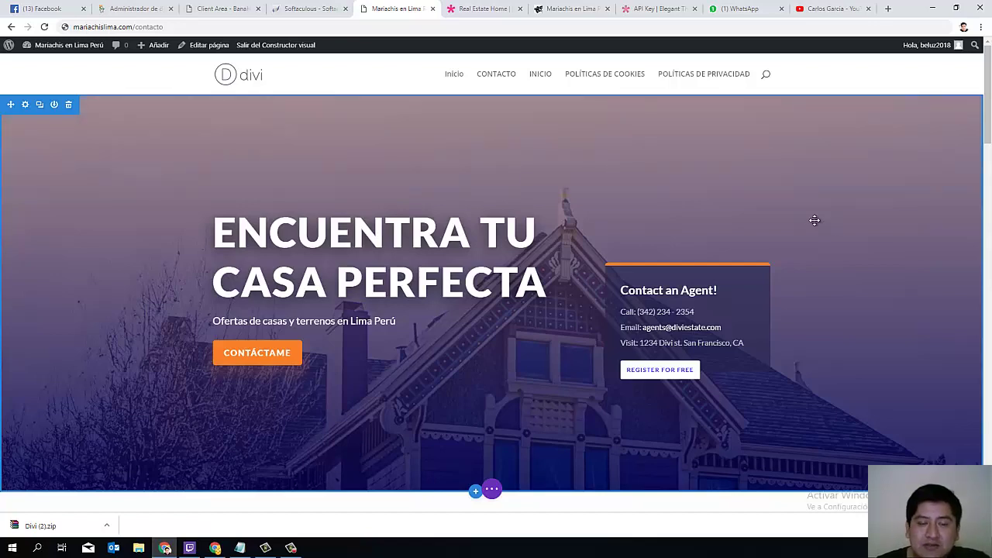
- Replace the phone number on the Call line of the "Contact an Agent!" box with the business's own number
{"action": "scroll", "coordinate": [715, 204], "scroll_direction": "down", "scroll_amount": 2}
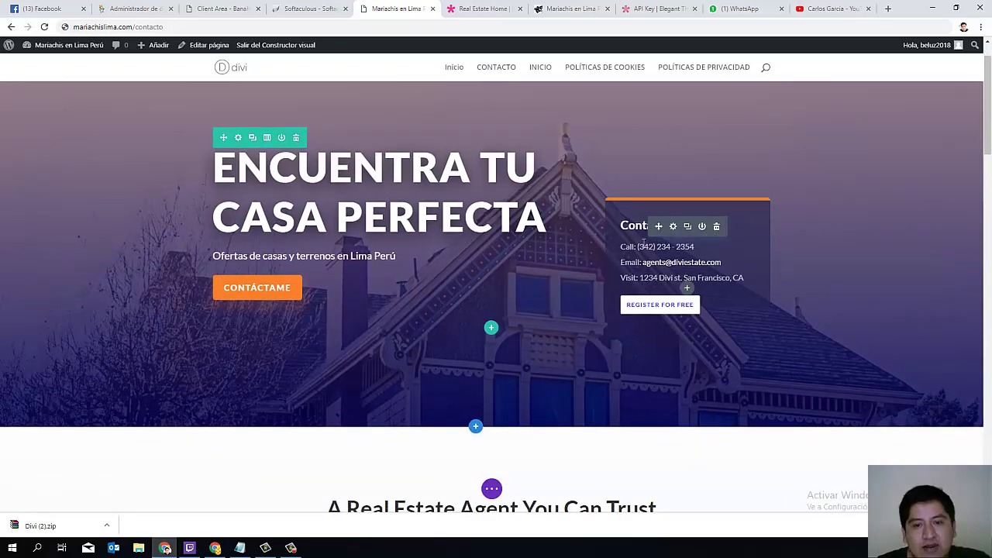
{"action": "left_click", "coordinate": [624, 225]}
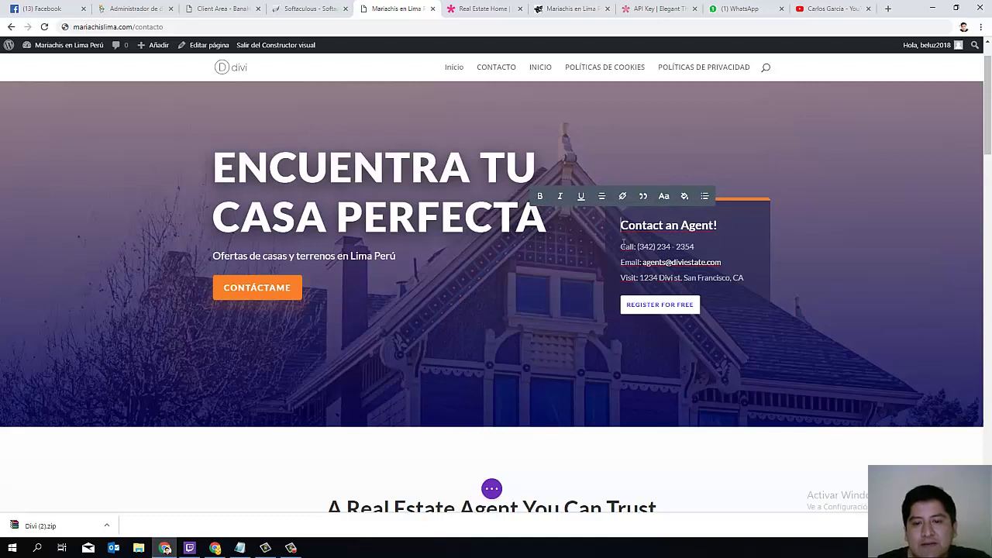
{"action": "left_click_drag", "start_coordinate": [697, 247], "coordinate": [665, 246]}
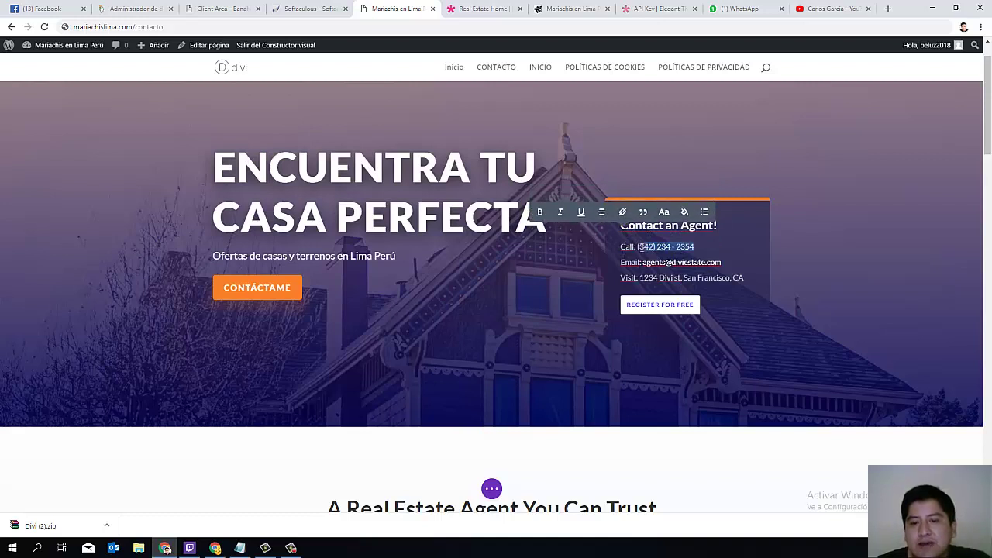
{"action": "type", "text": "55"}
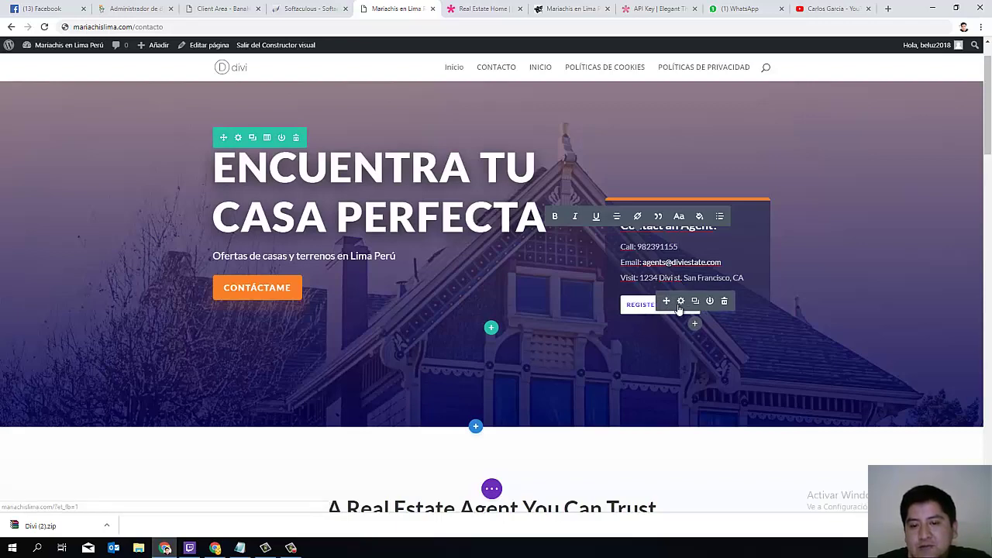
- Change the text of the "Register for Free" button in the contact box to "Regístrate gratis"
{"action": "left_click", "coordinate": [681, 302]}
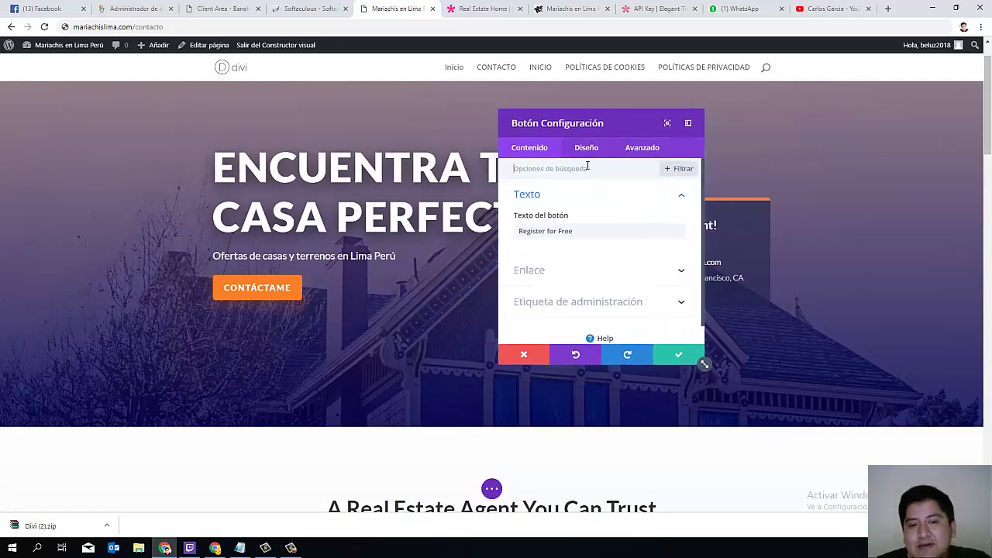
{"action": "left_click_drag", "start_coordinate": [586, 120], "coordinate": [856, 146]}
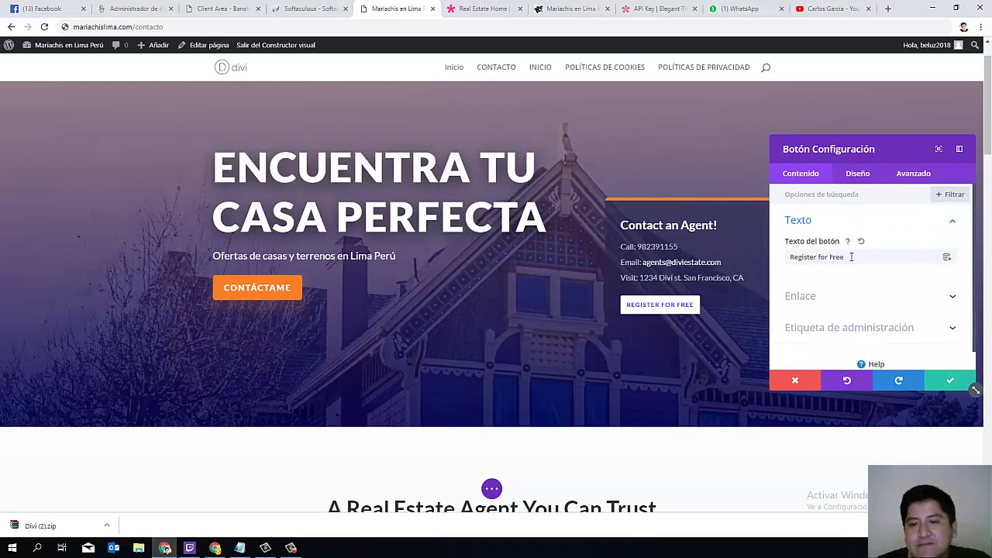
{"action": "left_click_drag", "start_coordinate": [851, 256], "coordinate": [780, 257]}
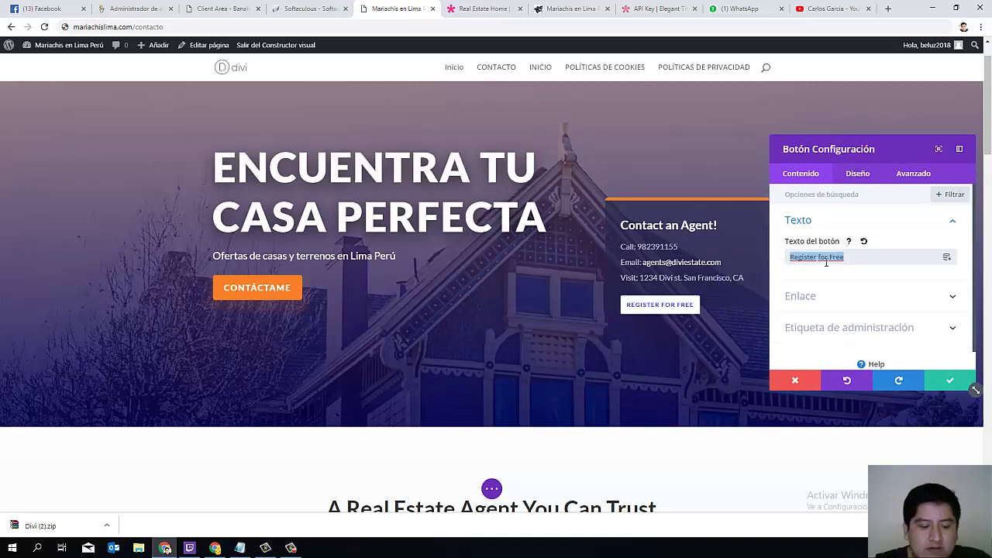
{"action": "type", "text": "r"}
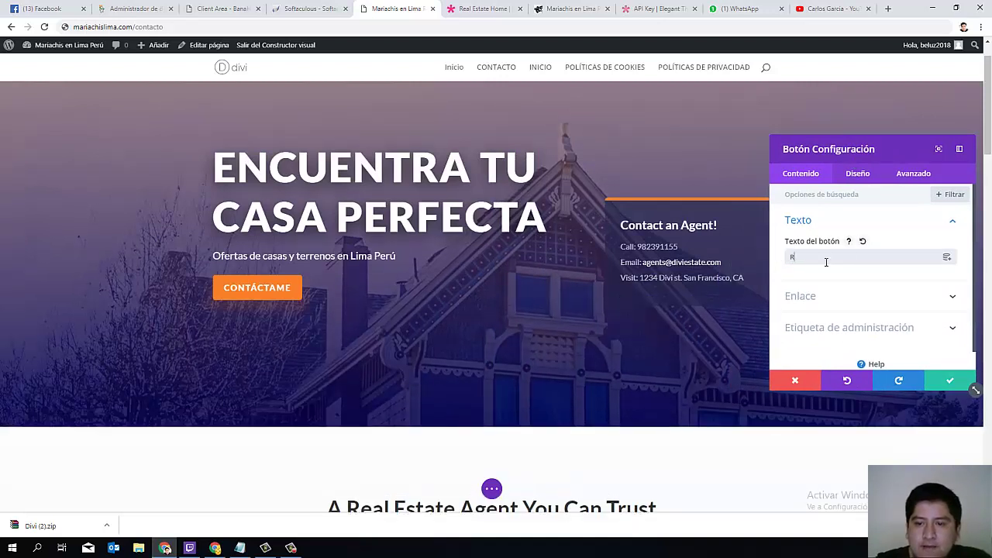
{"action": "type", "text": "eg"}
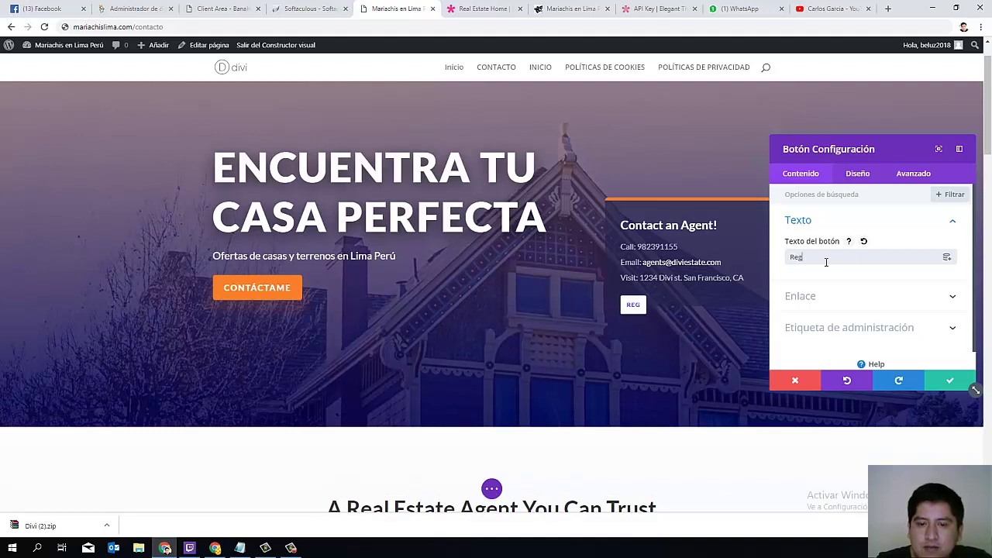
{"action": "type", "text": "ístrate "}
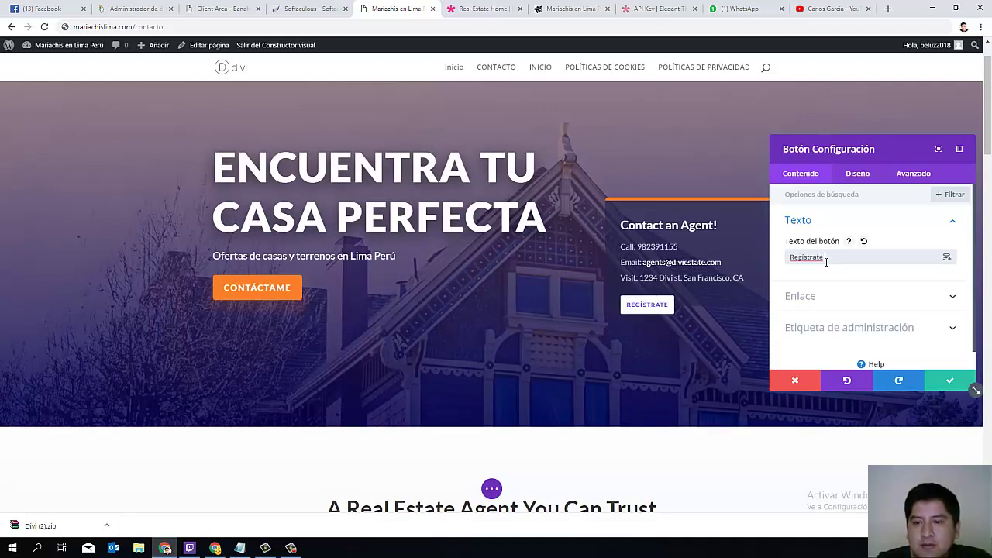
{"action": "type", "text": "gratis"}
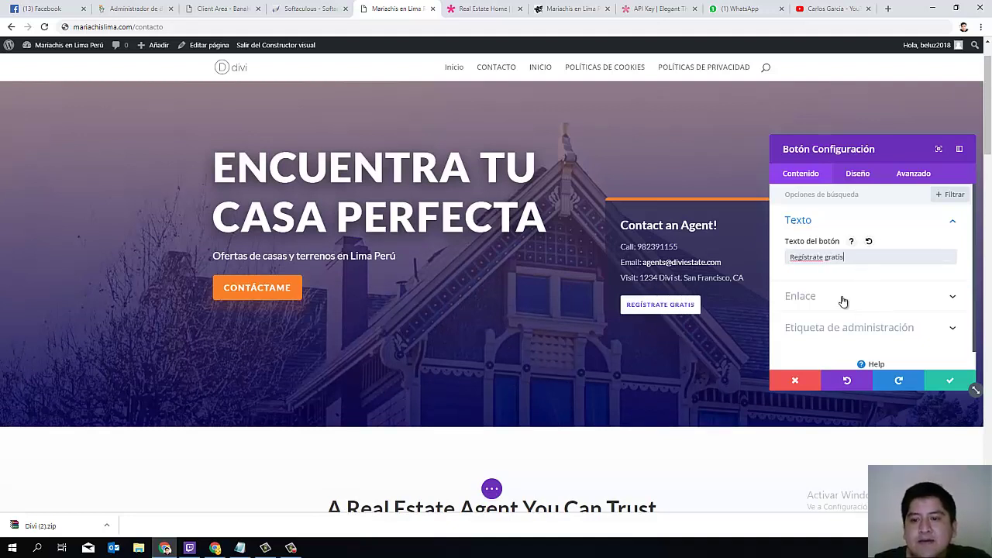
{"action": "left_click", "coordinate": [841, 297]}
{"action": "left_click", "coordinate": [824, 237]}
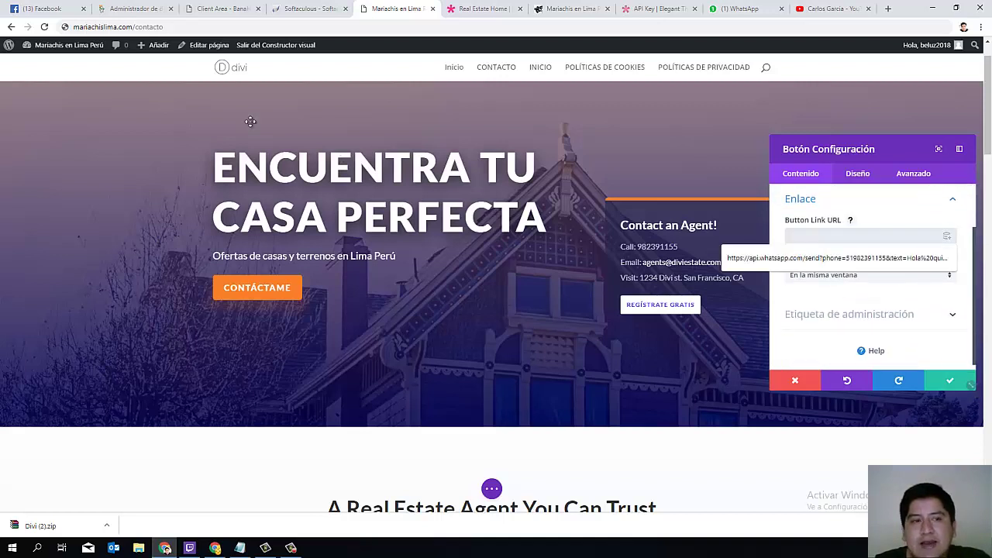
{"action": "left_click", "coordinate": [186, 28]}
{"action": "key", "text": "ctrl+c"}
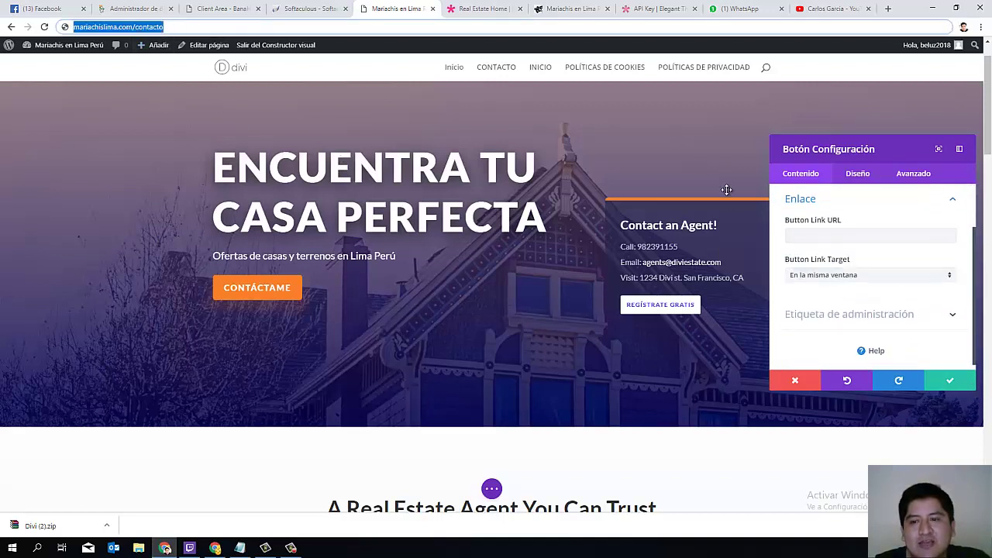
{"action": "left_click", "coordinate": [793, 235]}
{"action": "key", "text": "ctrl+v"}
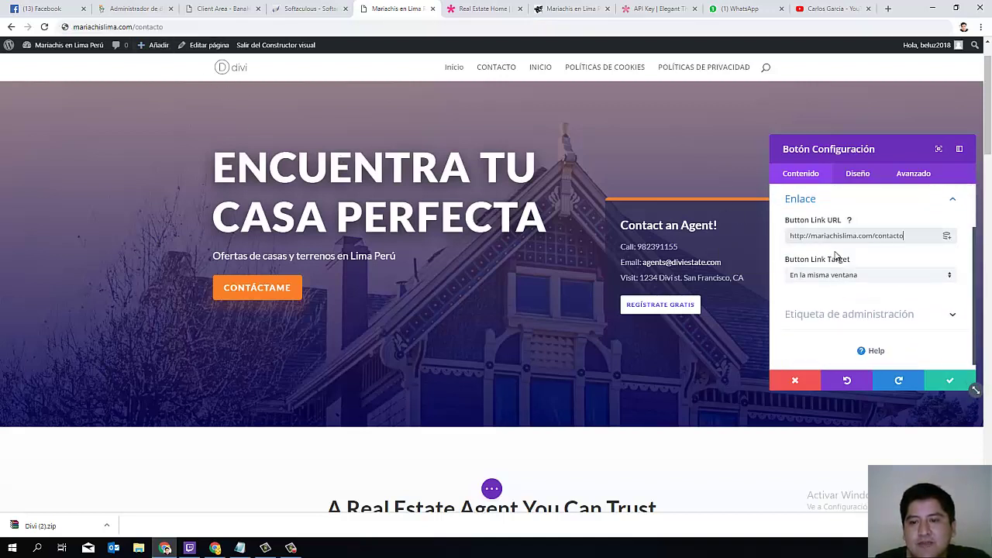
{"action": "left_click", "coordinate": [942, 380]}
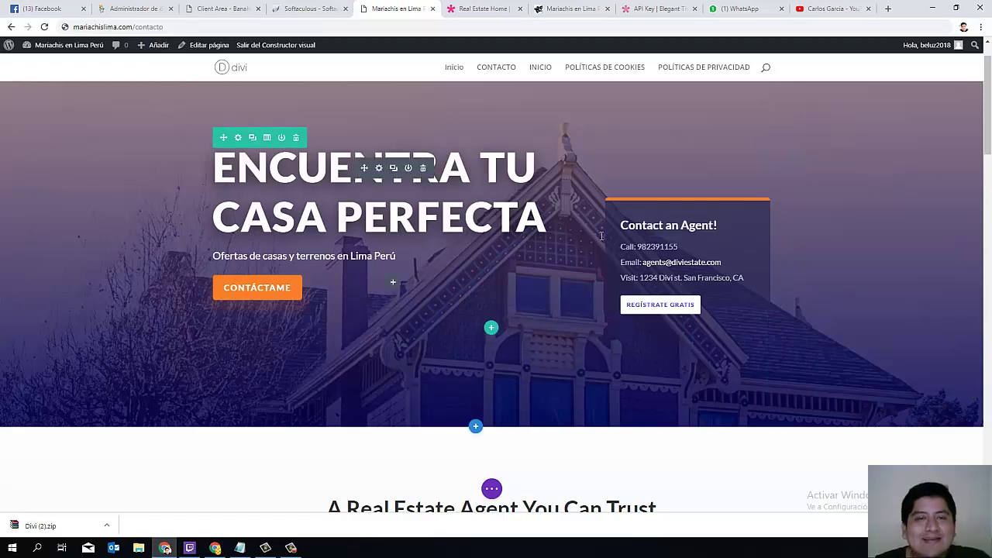
- Check the background settings of the "Contact an Agent!" text module and close its settings
{"action": "left_click", "coordinate": [673, 226]}
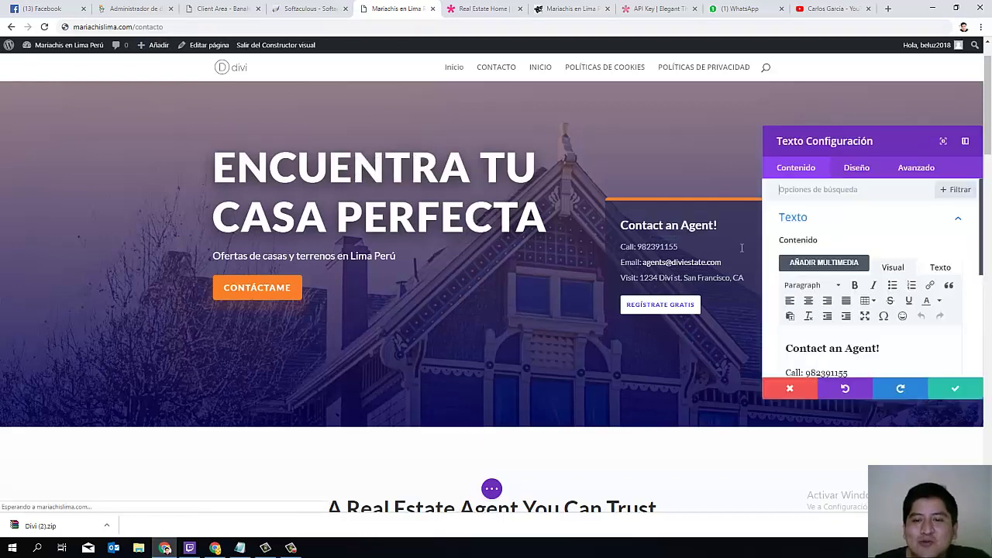
{"action": "scroll", "coordinate": [853, 279], "scroll_direction": "down", "scroll_amount": 3}
{"action": "left_click", "coordinate": [833, 277]}
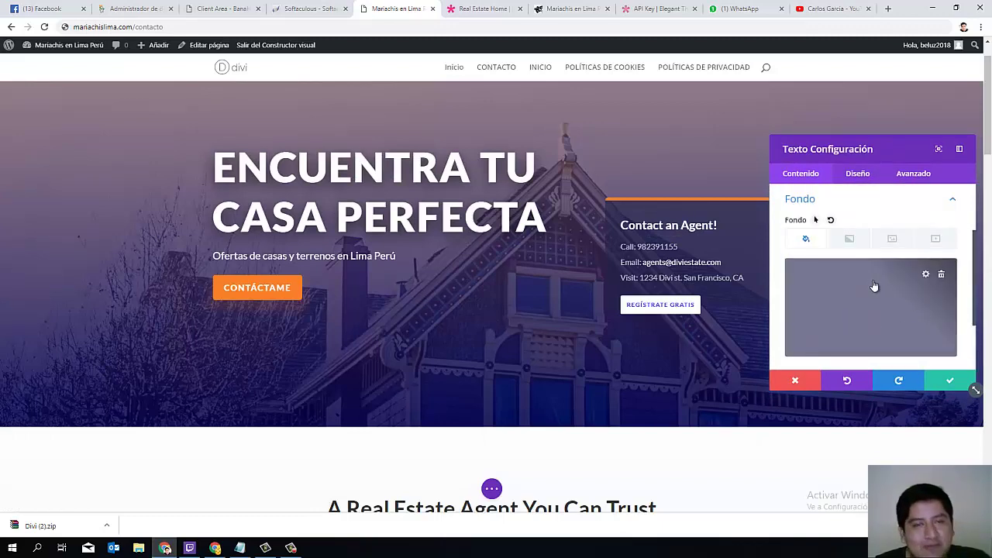
{"action": "left_click", "coordinate": [947, 380]}
- Change the icon of the "No Hidden Fees" blurb to the circled double up-chevron, keeping icon use enabled
{"action": "scroll", "coordinate": [491, 325], "scroll_direction": "down", "scroll_amount": 4}
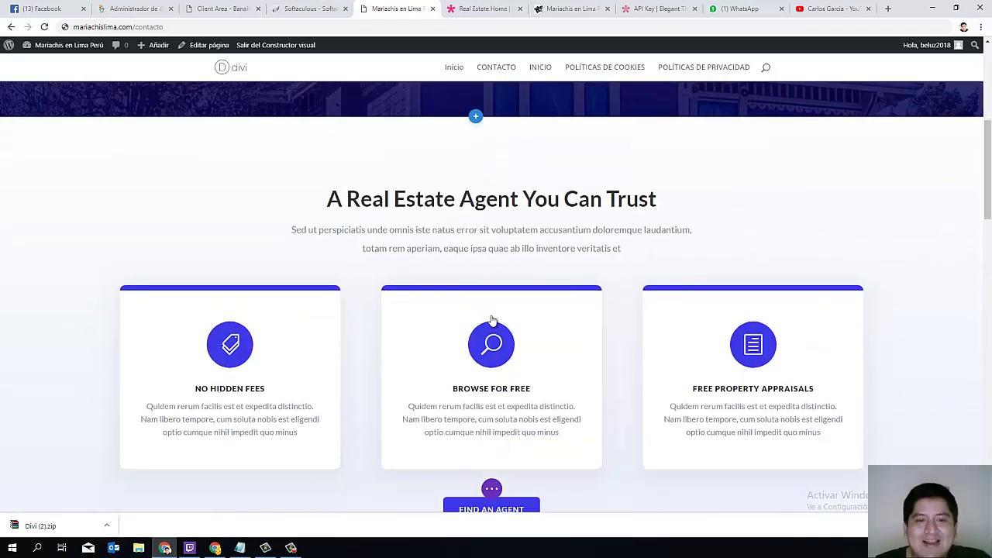
{"action": "scroll", "coordinate": [492, 317], "scroll_direction": "up", "scroll_amount": 2}
{"action": "scroll", "coordinate": [496, 308], "scroll_direction": "down", "scroll_amount": 3}
{"action": "scroll", "coordinate": [465, 302], "scroll_direction": "up", "scroll_amount": 2}
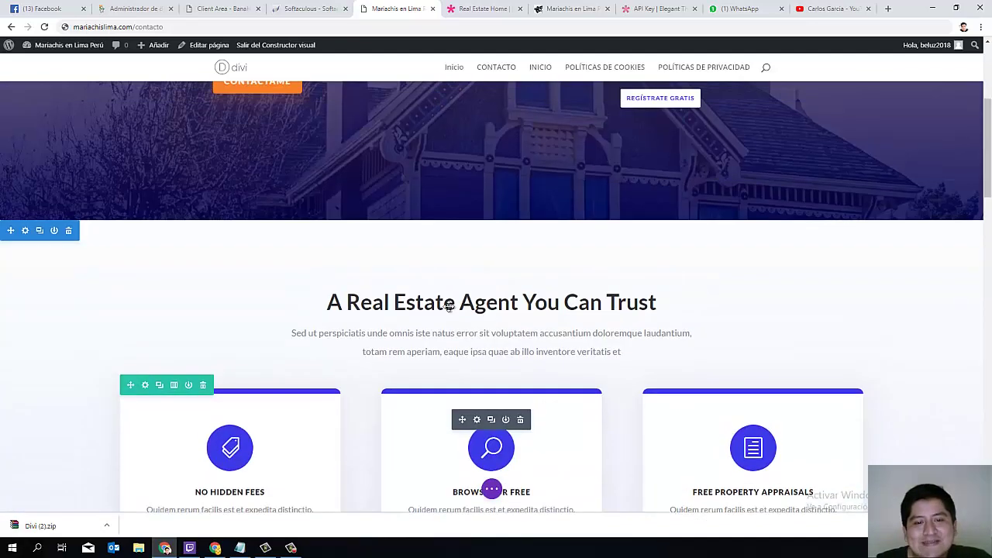
{"action": "scroll", "coordinate": [349, 310], "scroll_direction": "down", "scroll_amount": 3}
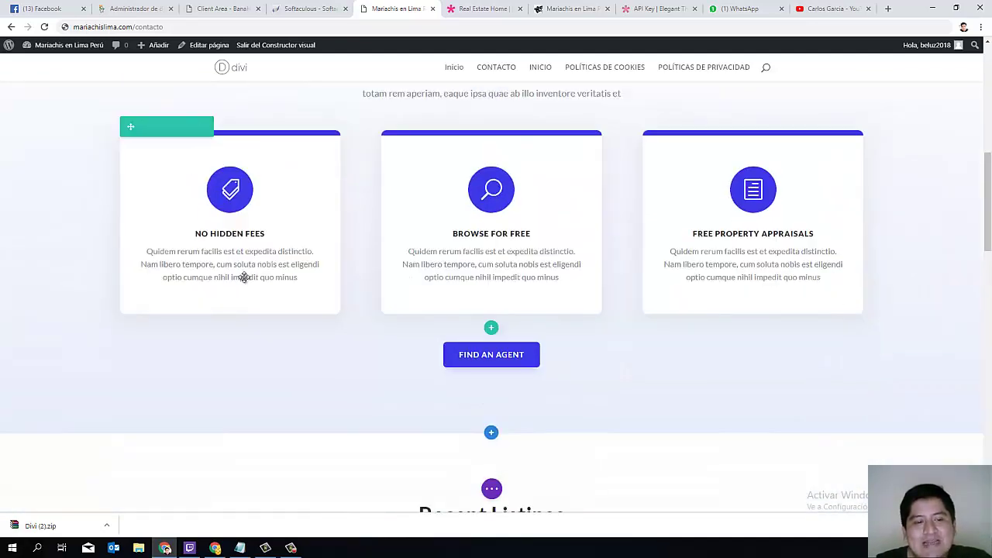
{"action": "left_click", "coordinate": [195, 234]}
{"action": "left_click", "coordinate": [232, 255]}
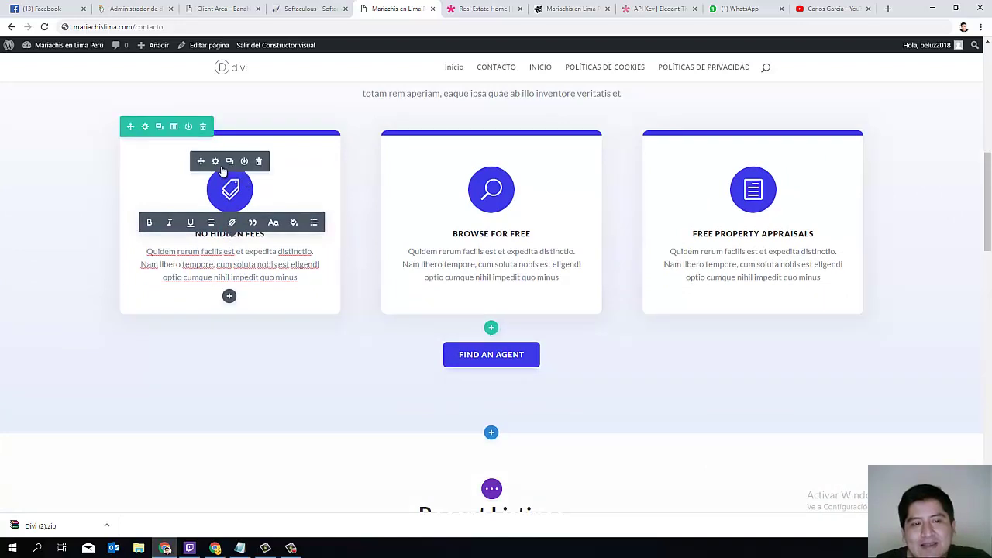
{"action": "left_click", "coordinate": [214, 163]}
{"action": "scroll", "coordinate": [838, 270], "scroll_direction": "down", "scroll_amount": 3}
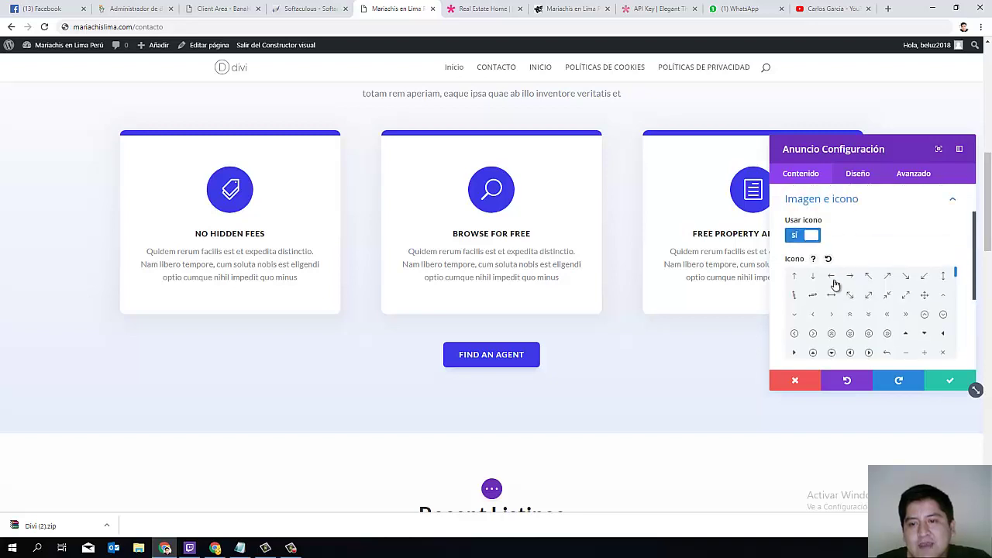
{"action": "left_click", "coordinate": [848, 295]}
{"action": "left_click", "coordinate": [850, 314]}
{"action": "left_click", "coordinate": [888, 333]}
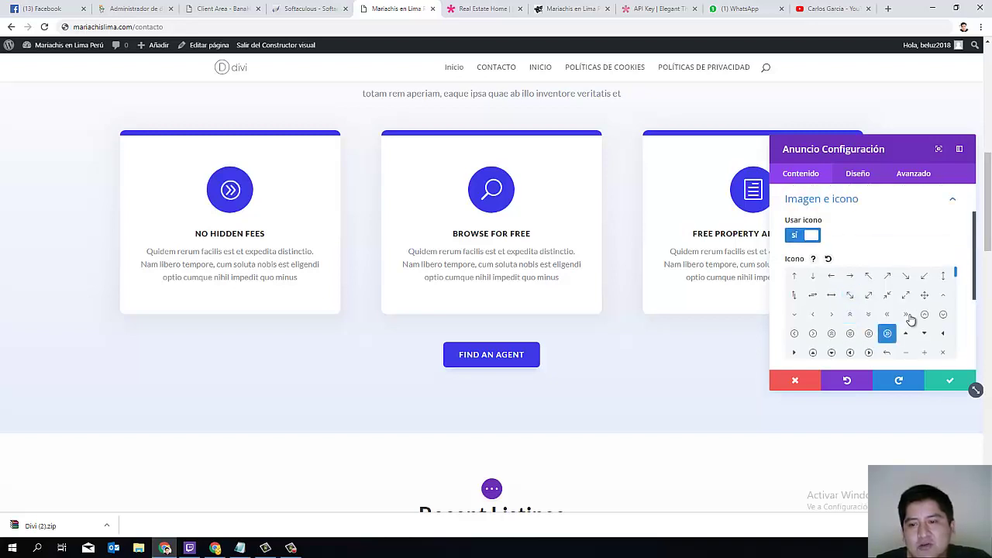
{"action": "left_click", "coordinate": [906, 314]}
{"action": "left_click", "coordinate": [924, 314]}
{"action": "left_click", "coordinate": [869, 353]}
{"action": "left_click", "coordinate": [831, 333]}
{"action": "left_click", "coordinate": [831, 295]}
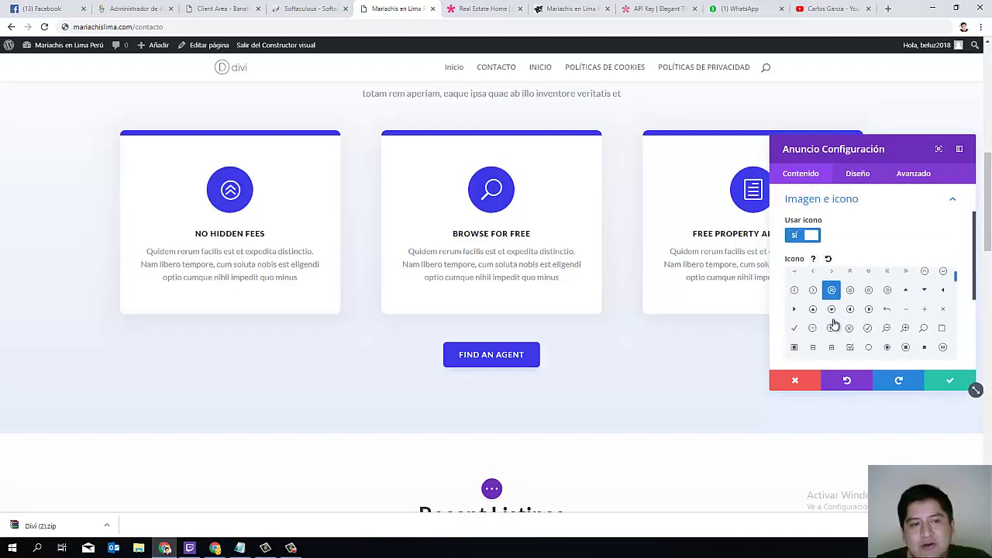
{"action": "left_click", "coordinate": [831, 275]}
{"action": "left_click", "coordinate": [831, 333]}
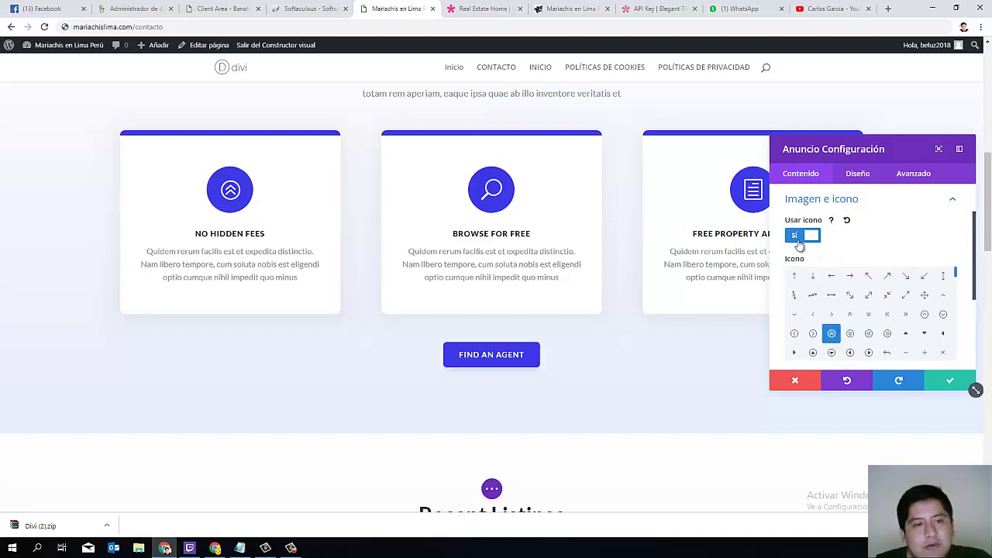
{"action": "left_click", "coordinate": [799, 242]}
{"action": "left_click", "coordinate": [799, 242]}
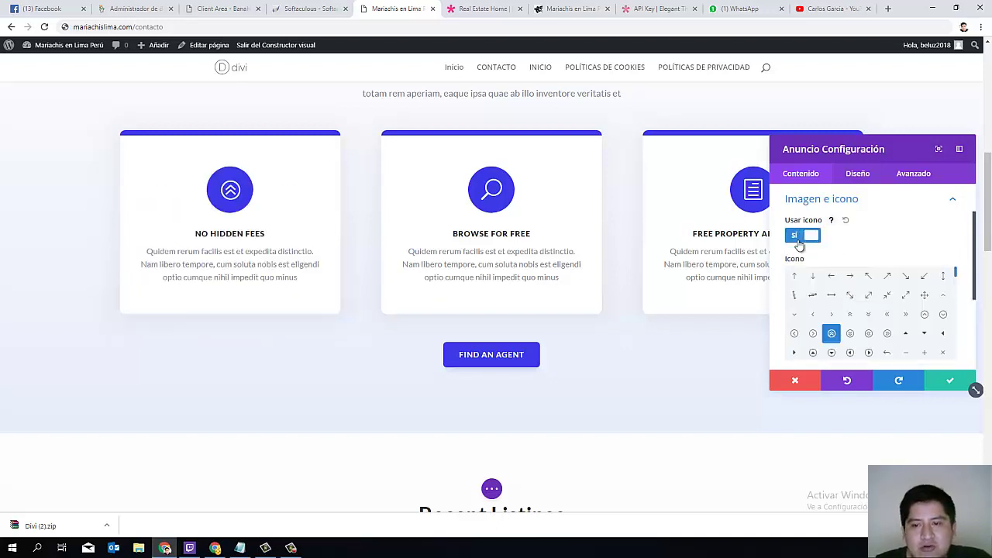
- Look through the remaining icons and background options of the "No Hidden Fees" blurb, and save the module
{"action": "scroll", "coordinate": [884, 326], "scroll_direction": "down", "scroll_amount": 3}
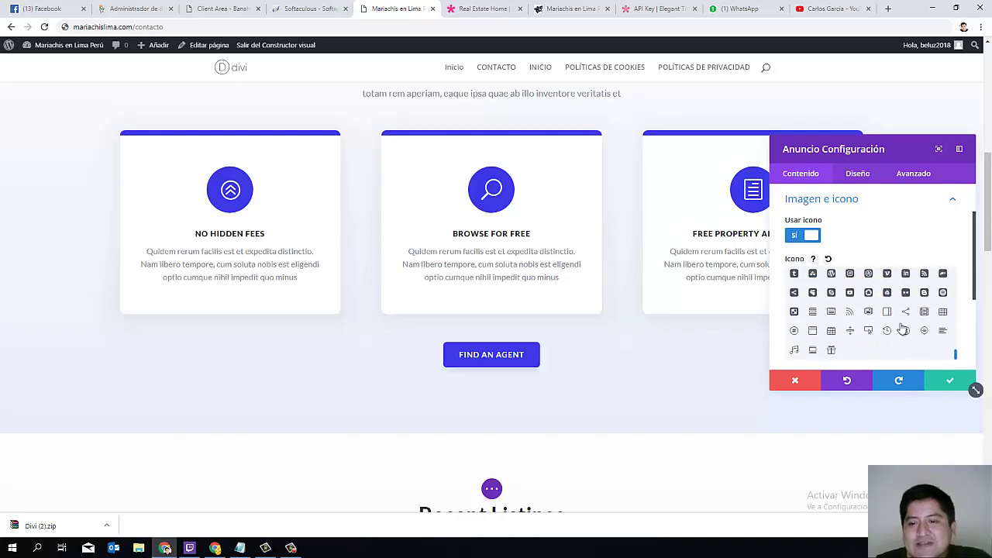
{"action": "scroll", "coordinate": [899, 321], "scroll_direction": "down", "scroll_amount": 3}
{"action": "left_click", "coordinate": [838, 277]}
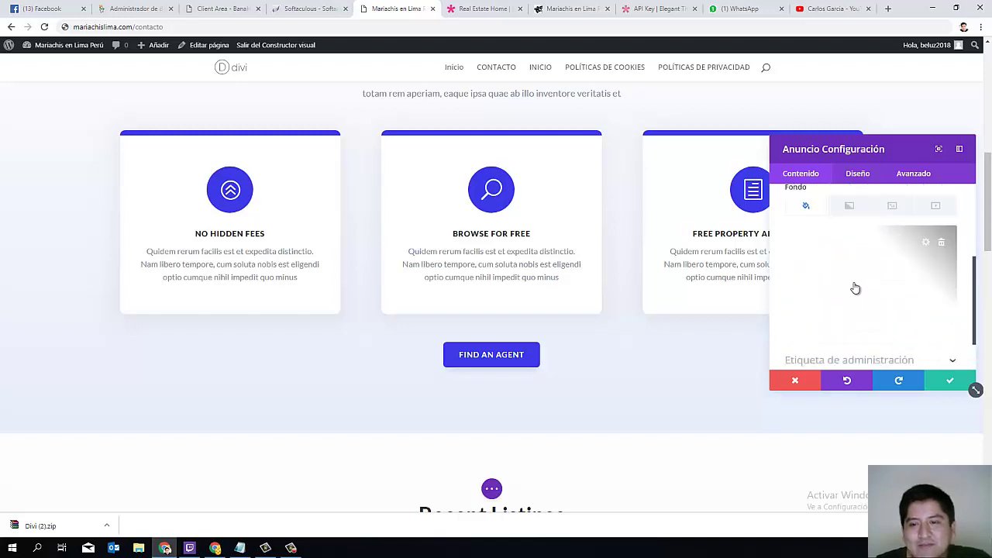
{"action": "left_click", "coordinate": [890, 242]}
{"action": "left_click", "coordinate": [804, 240]}
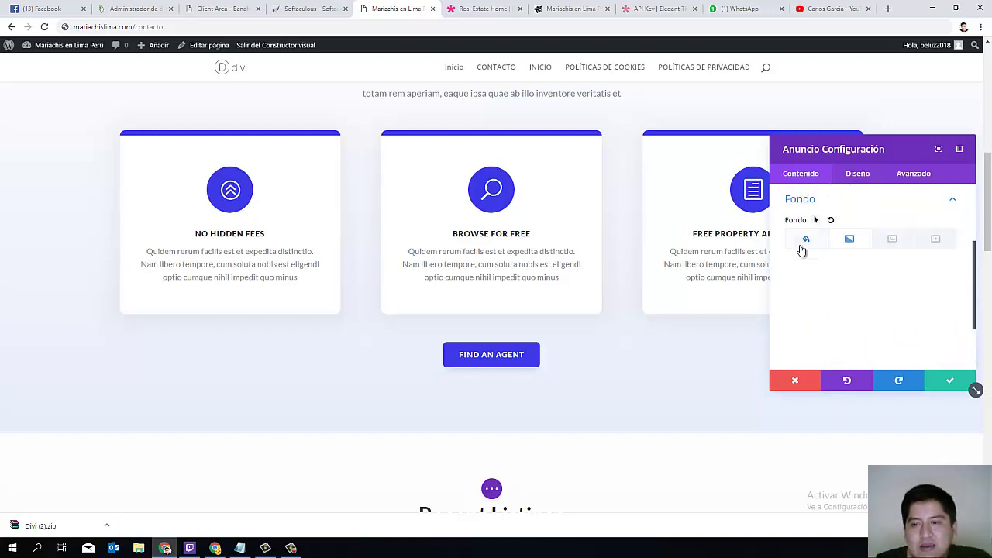
{"action": "left_click", "coordinate": [949, 379]}
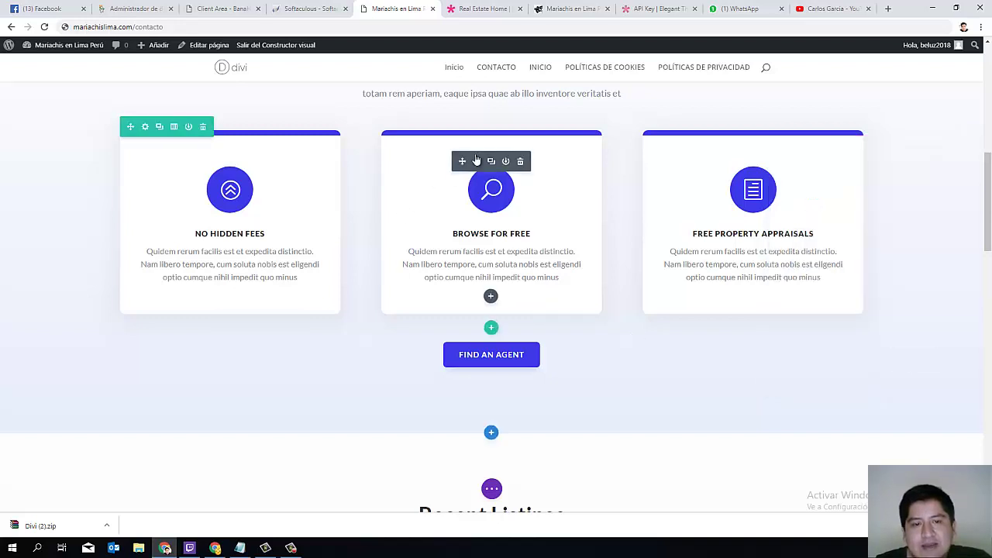
- Examine the text and design options of the "Find an Agent" button, including its background color and border
{"action": "scroll", "coordinate": [477, 325], "scroll_direction": "down", "scroll_amount": 1}
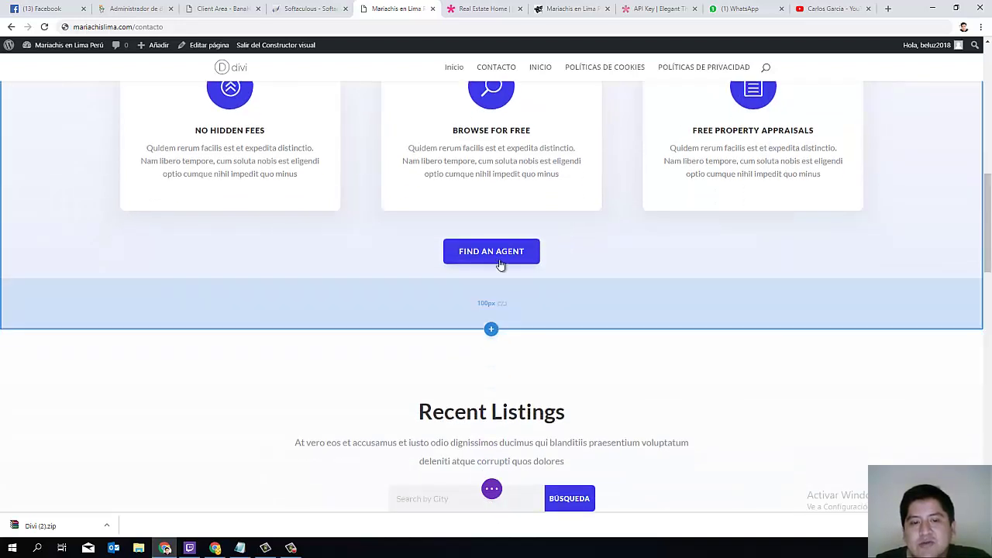
{"action": "left_click", "coordinate": [478, 244]}
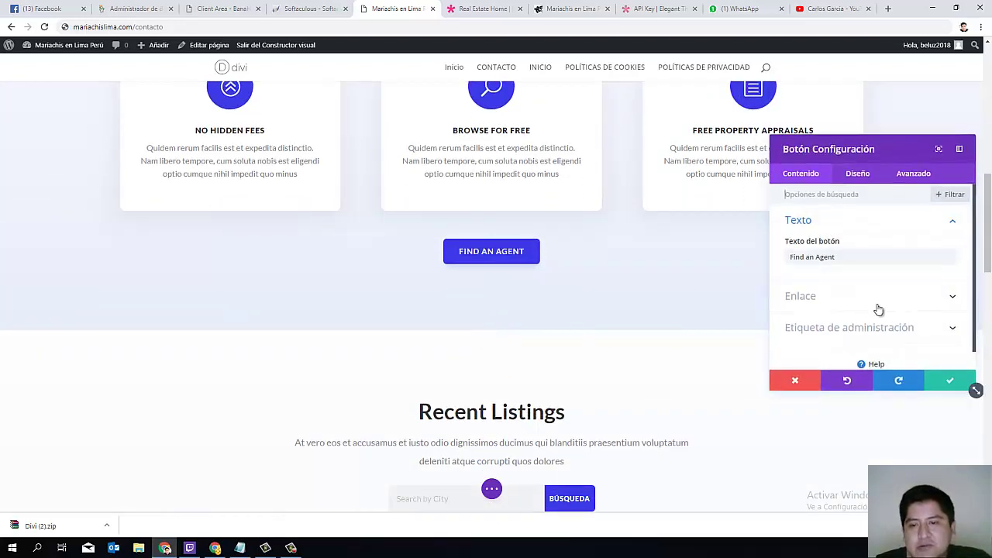
{"action": "left_click_drag", "start_coordinate": [839, 258], "coordinate": [785, 261]}
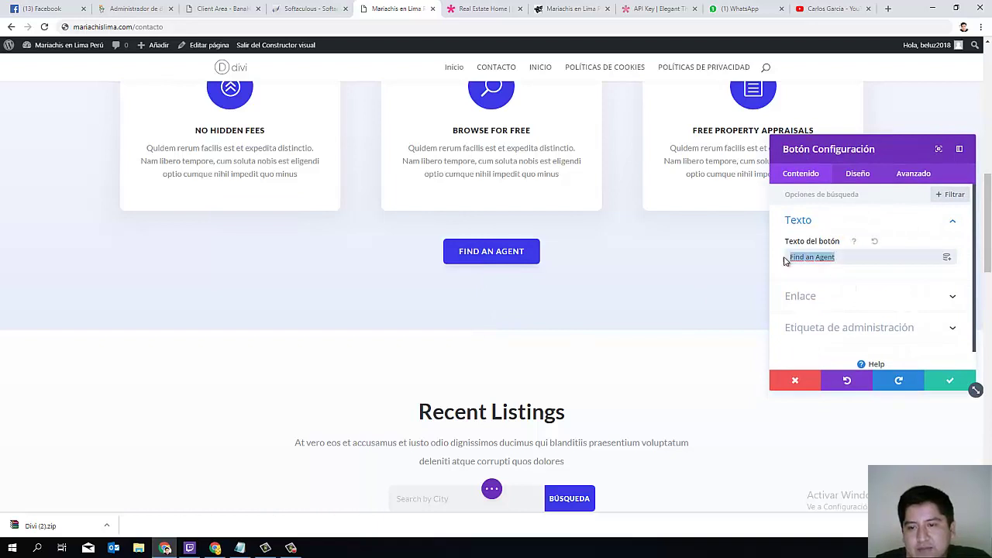
{"action": "left_click", "coordinate": [856, 175]}
{"action": "scroll", "coordinate": [821, 279], "scroll_direction": "down", "scroll_amount": 2}
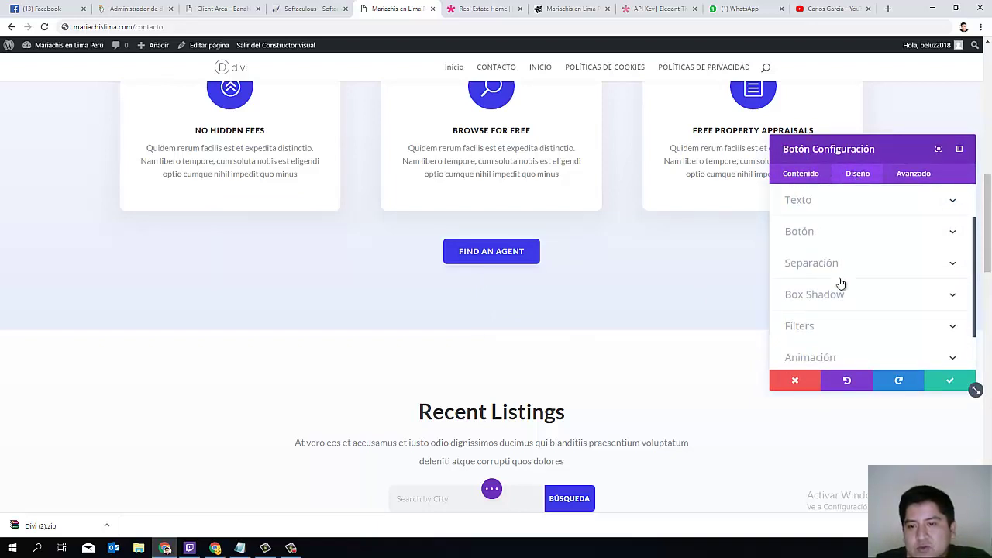
{"action": "left_click", "coordinate": [822, 231]}
{"action": "scroll", "coordinate": [856, 294], "scroll_direction": "down", "scroll_amount": 5}
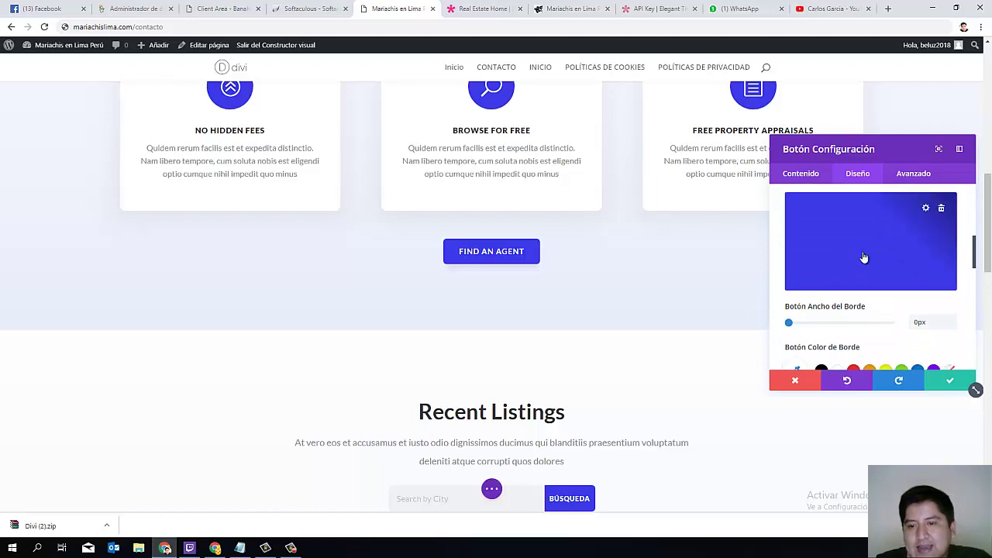
{"action": "left_click", "coordinate": [814, 175]}
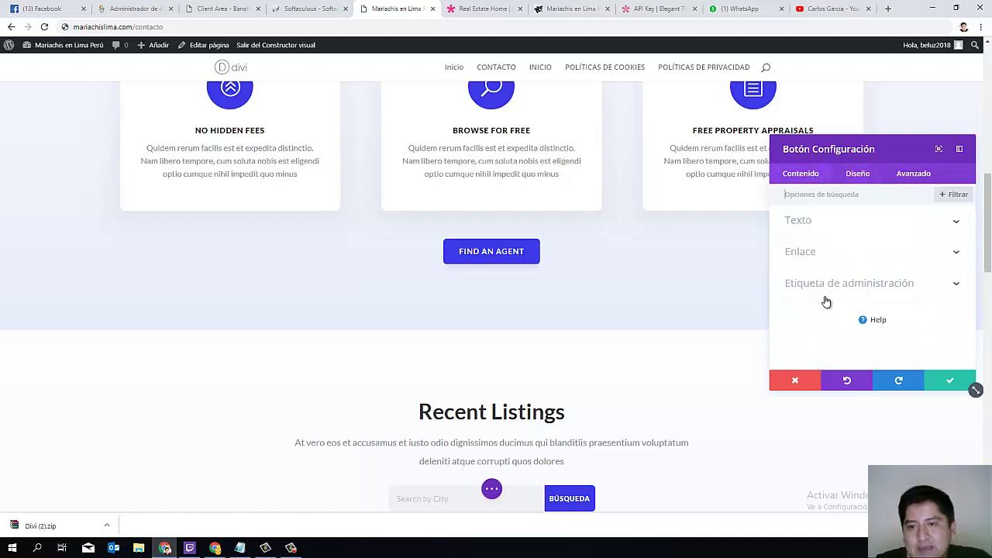
{"action": "left_click", "coordinate": [812, 258]}
{"action": "left_click", "coordinate": [811, 243]}
{"action": "type", "text": "http://mariachislima.com/contacto"}
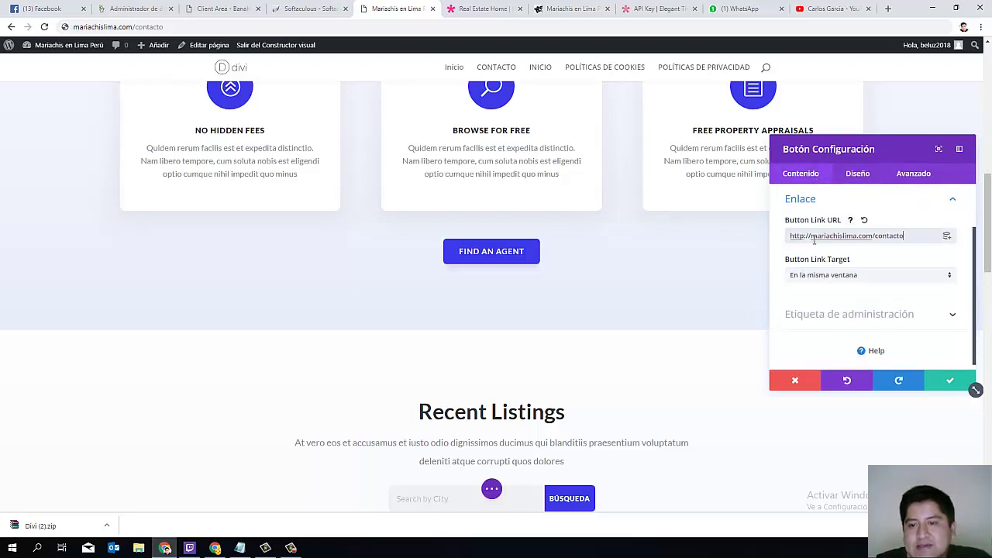
{"action": "left_click", "coordinate": [950, 380]}
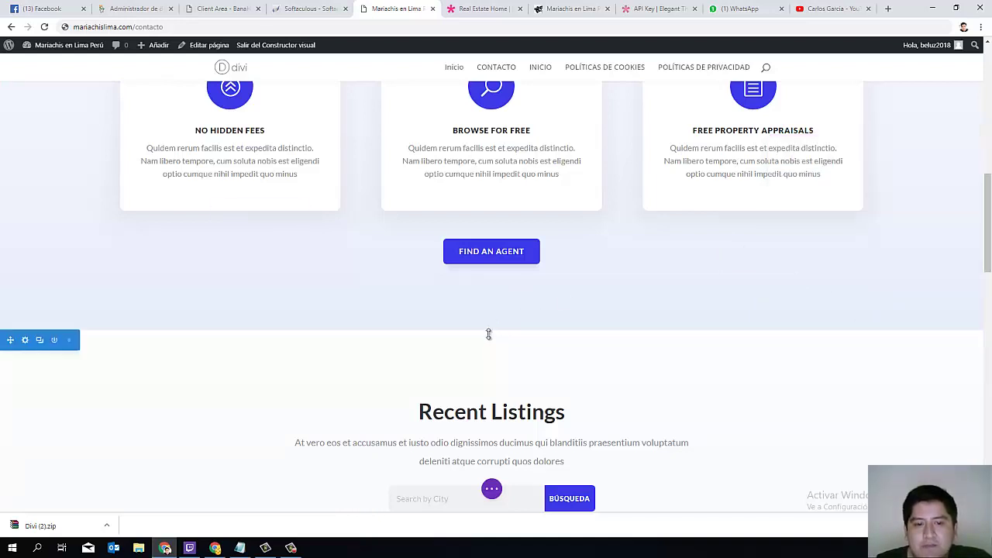
- Delete the whole "A Real Estate Agent You Can Trust" section with its three blurbs and button
{"action": "scroll", "coordinate": [529, 276], "scroll_direction": "up", "scroll_amount": 5}
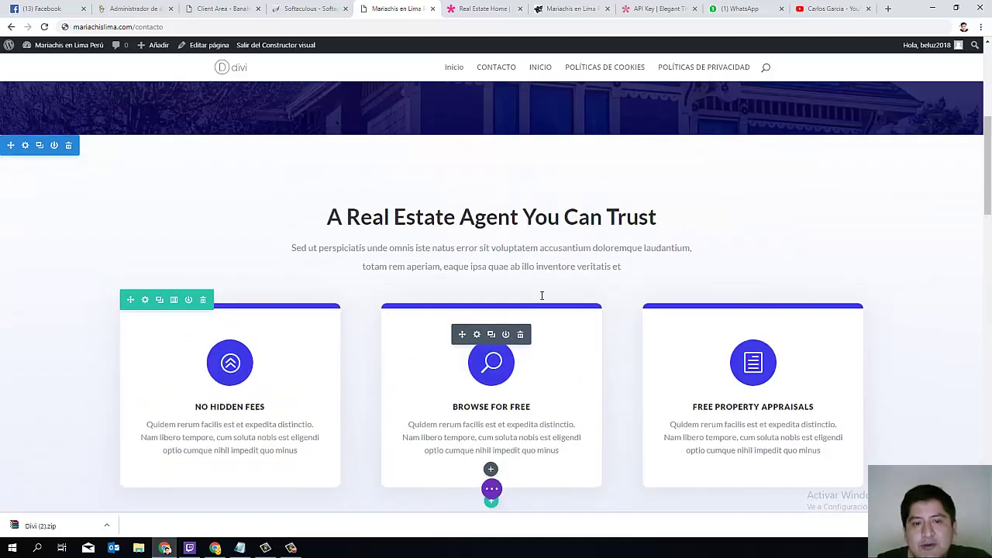
{"action": "scroll", "coordinate": [476, 279], "scroll_direction": "down", "scroll_amount": 1}
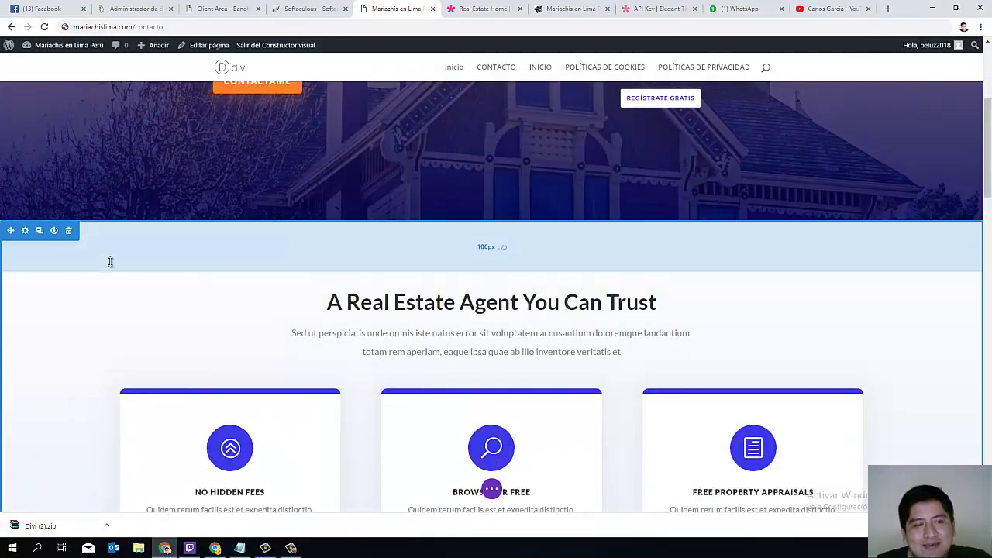
{"action": "left_click_drag", "start_coordinate": [478, 296], "coordinate": [598, 288]}
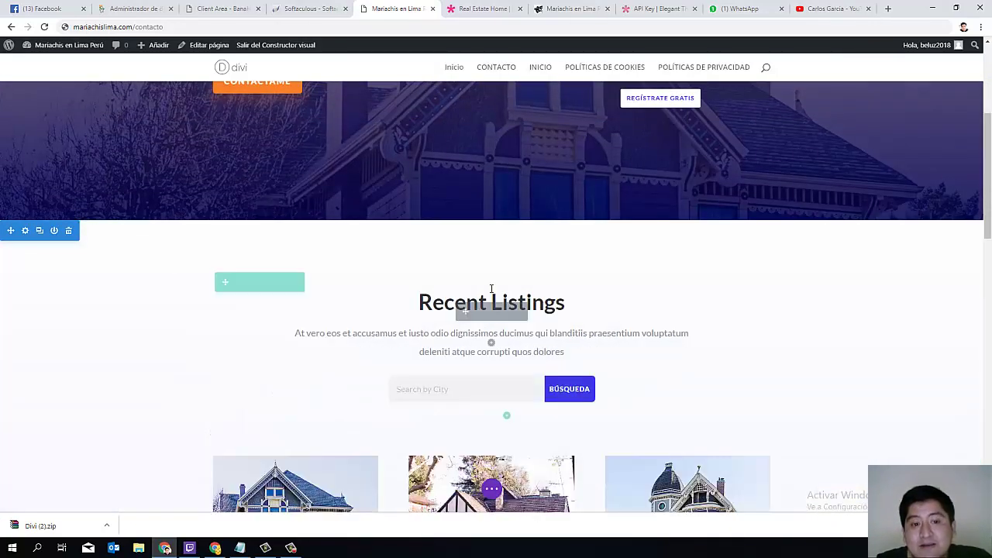
- Reduce the "Recent Listings" section's top padding to 30px and tighten the gap between the search bar and the listings
{"action": "scroll", "coordinate": [596, 284], "scroll_direction": "up", "scroll_amount": 2}
{"action": "scroll", "coordinate": [595, 284], "scroll_direction": "up", "scroll_amount": 1}
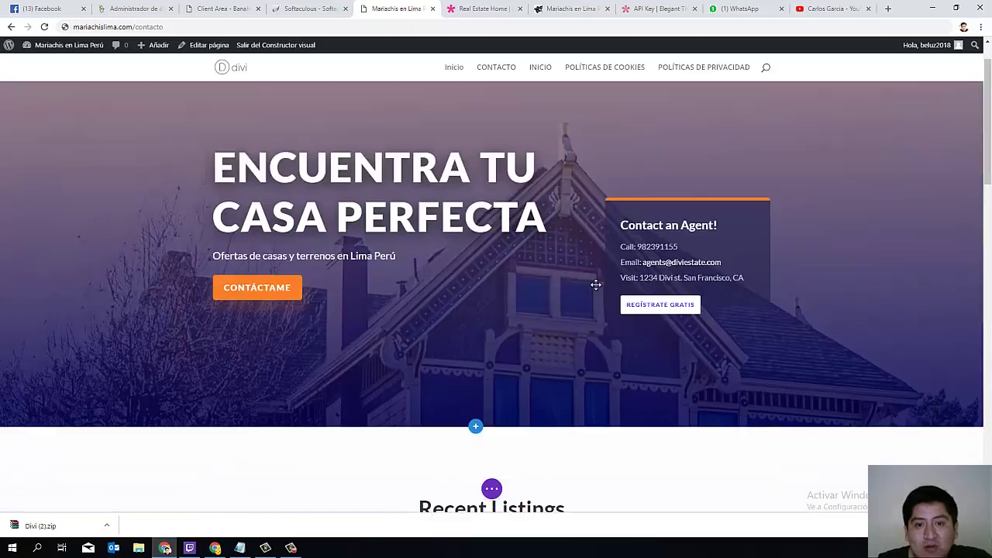
{"action": "scroll", "coordinate": [593, 284], "scroll_direction": "down", "scroll_amount": 4}
{"action": "scroll", "coordinate": [589, 285], "scroll_direction": "up", "scroll_amount": 1}
{"action": "scroll", "coordinate": [571, 288], "scroll_direction": "up", "scroll_amount": 2}
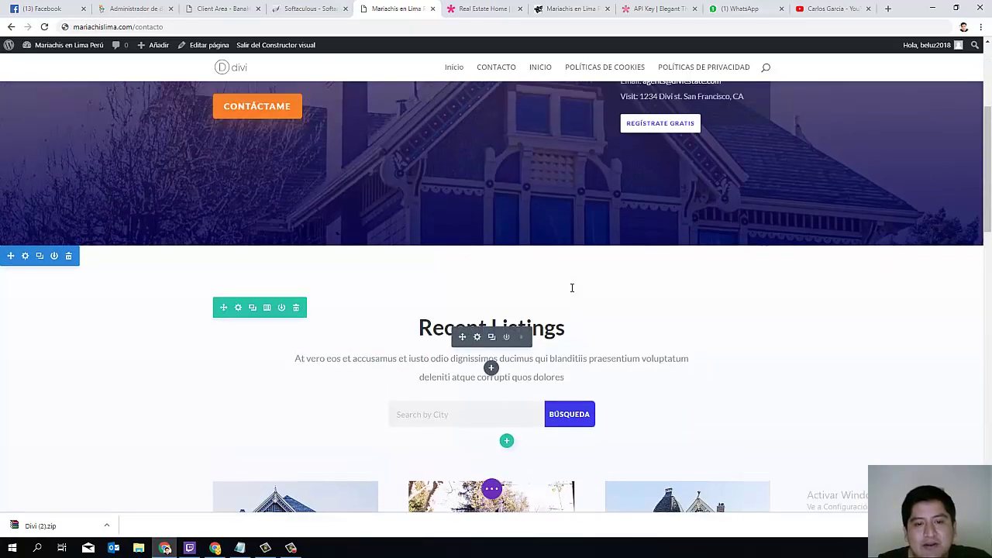
{"action": "scroll", "coordinate": [572, 288], "scroll_direction": "down", "scroll_amount": 3}
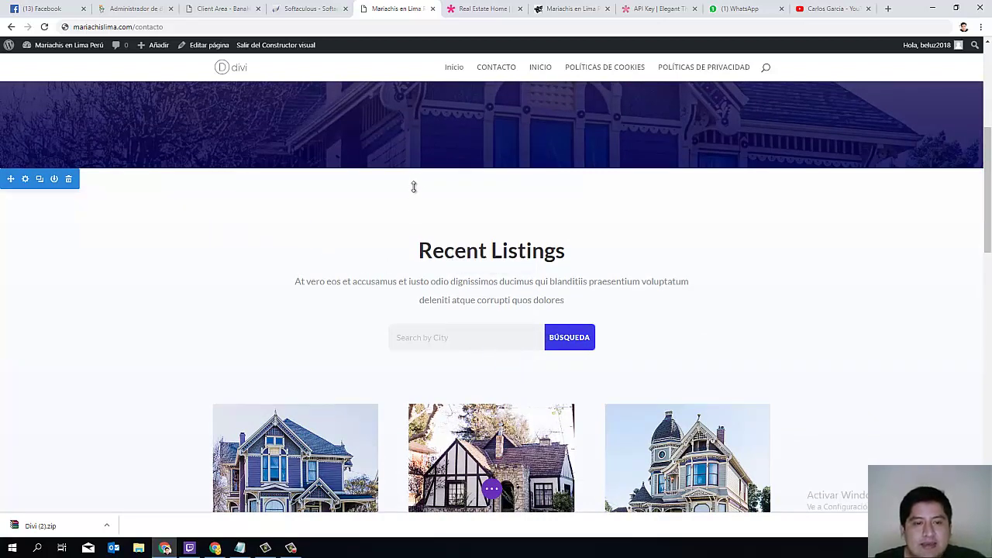
{"action": "left_click_drag", "start_coordinate": [431, 186], "coordinate": [442, 162]}
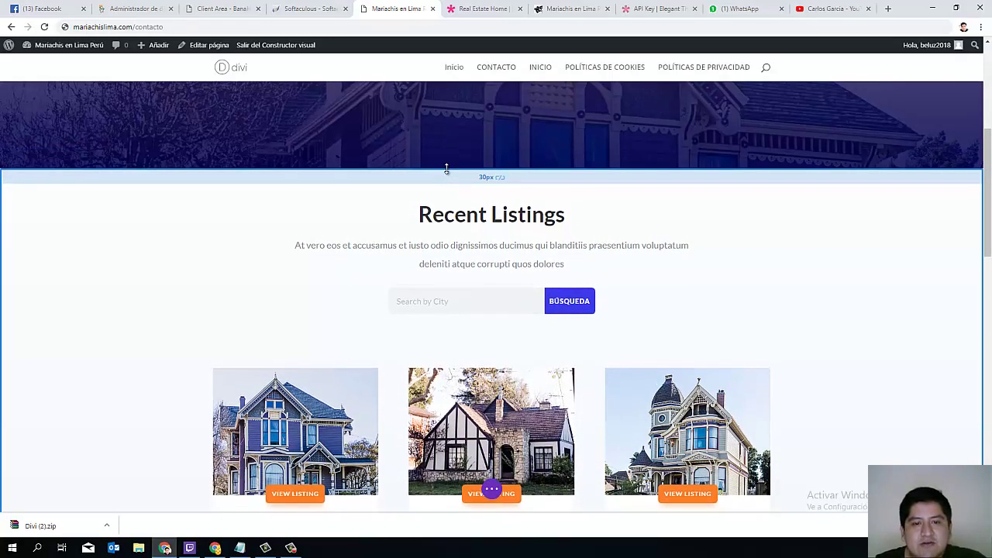
{"action": "scroll", "coordinate": [520, 271], "scroll_direction": "down", "scroll_amount": 1}
{"action": "left_click_drag", "start_coordinate": [519, 253], "coordinate": [527, 246]}
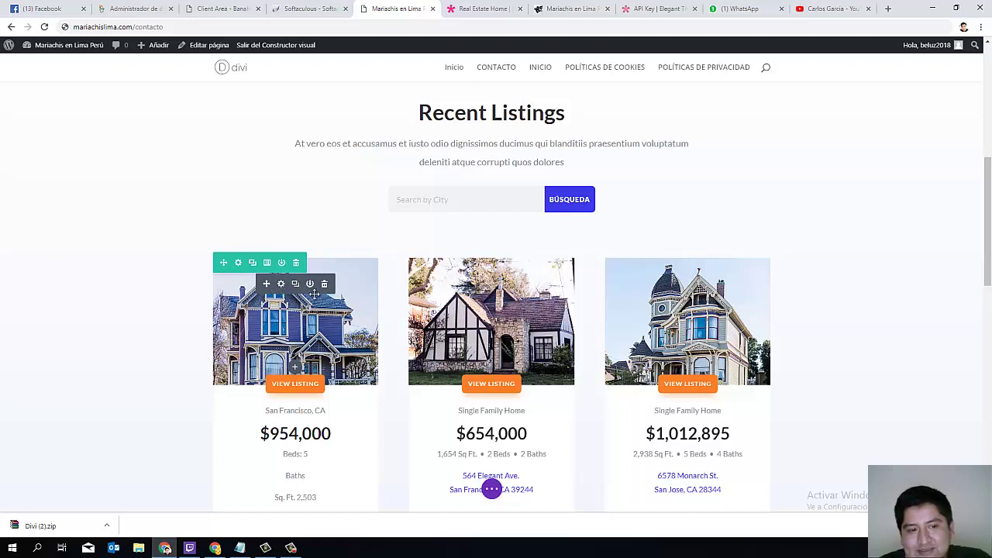
- Examine how to replace the first listing's image from the media library or by file upload, and close its settings
{"action": "left_click", "coordinate": [281, 284]}
{"action": "left_click_drag", "start_coordinate": [830, 148], "coordinate": [725, 147]}
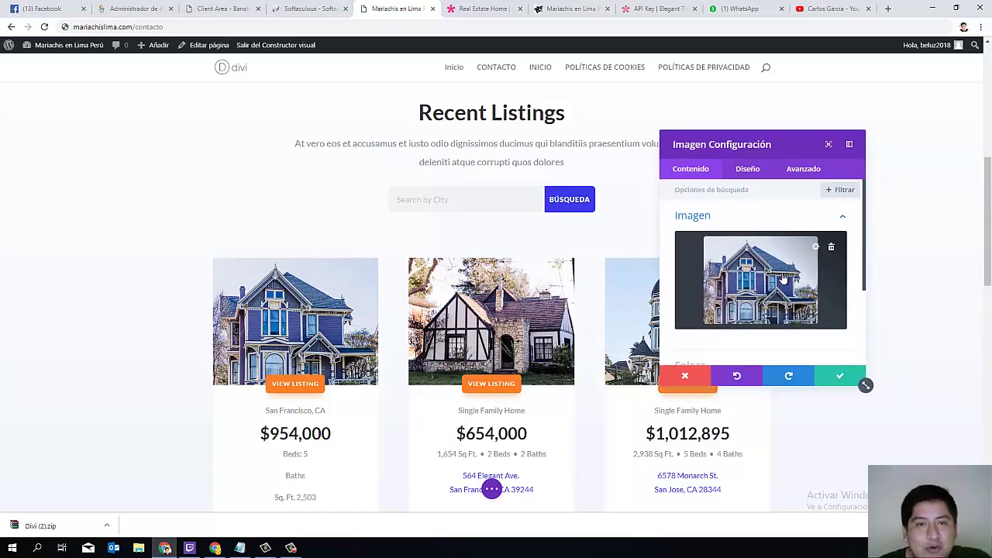
{"action": "left_click", "coordinate": [737, 270]}
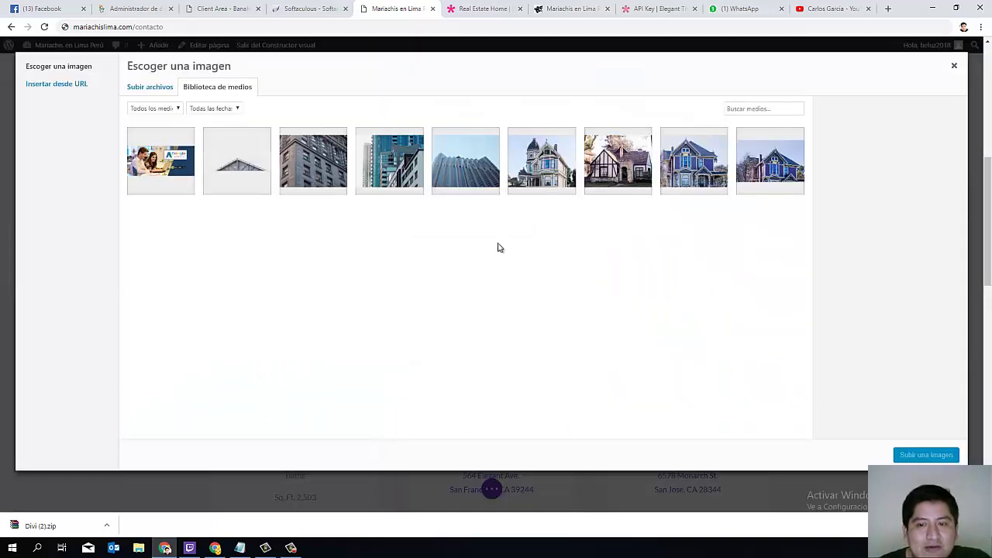
{"action": "left_click", "coordinate": [157, 89]}
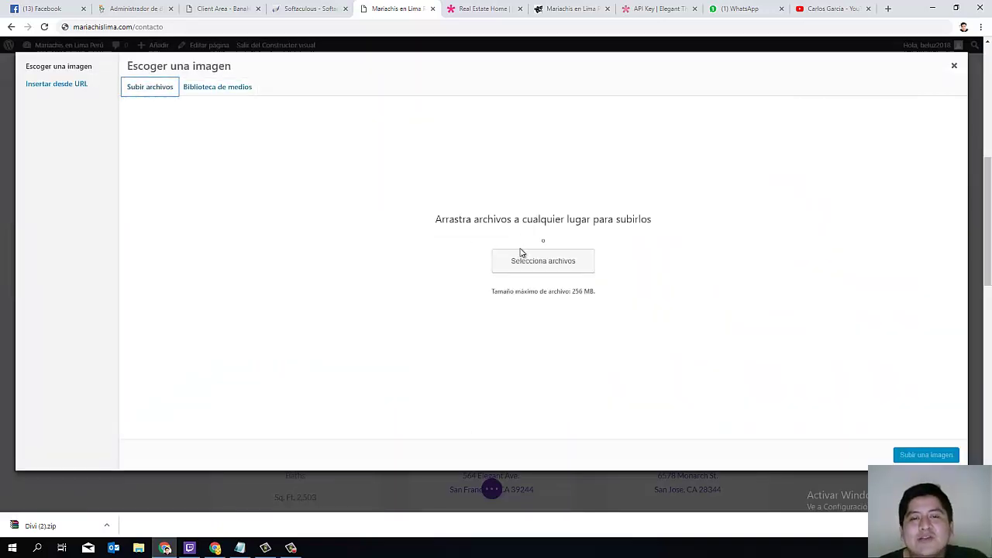
{"action": "left_click", "coordinate": [551, 262]}
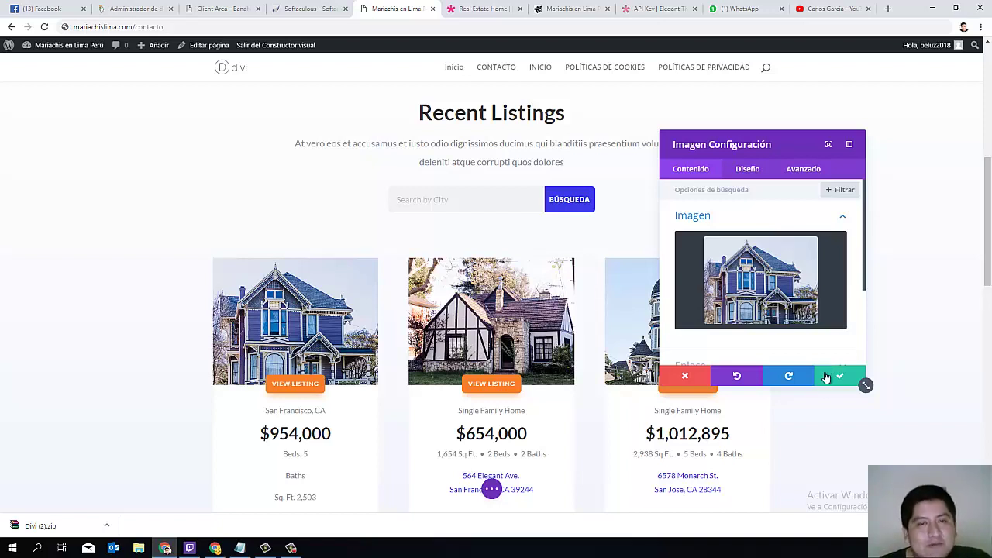
{"action": "left_click", "coordinate": [826, 377]}
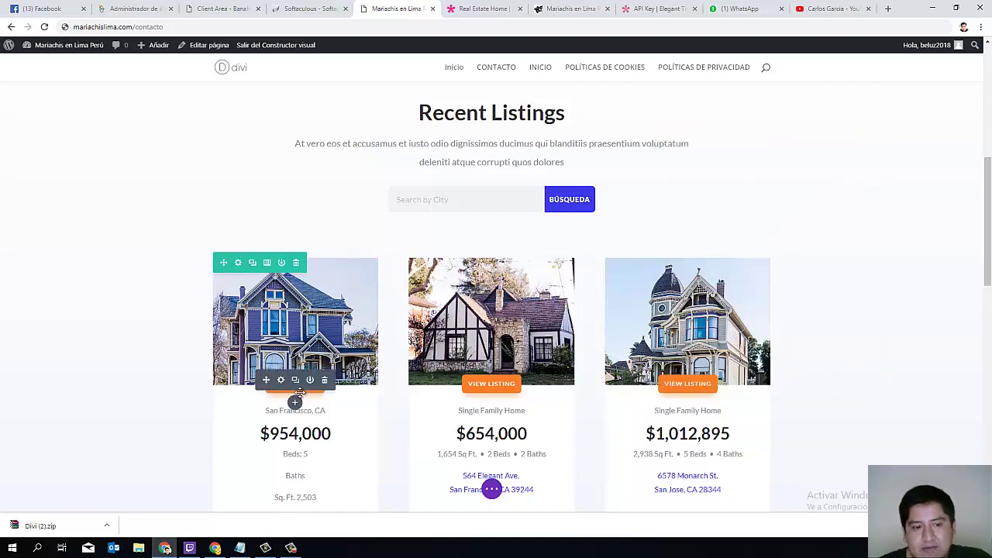
- Examine the text and link options of the first listing's "View Listing" button and close its settings
{"action": "left_click", "coordinate": [316, 385]}
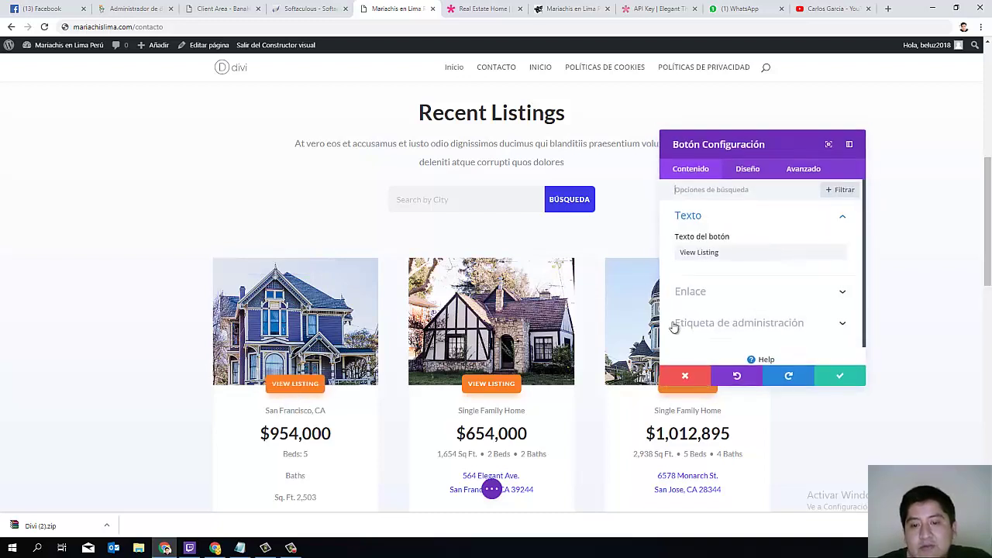
{"action": "left_click", "coordinate": [717, 254]}
{"action": "left_click_drag", "start_coordinate": [722, 253], "coordinate": [695, 267]}
{"action": "left_click", "coordinate": [729, 294]}
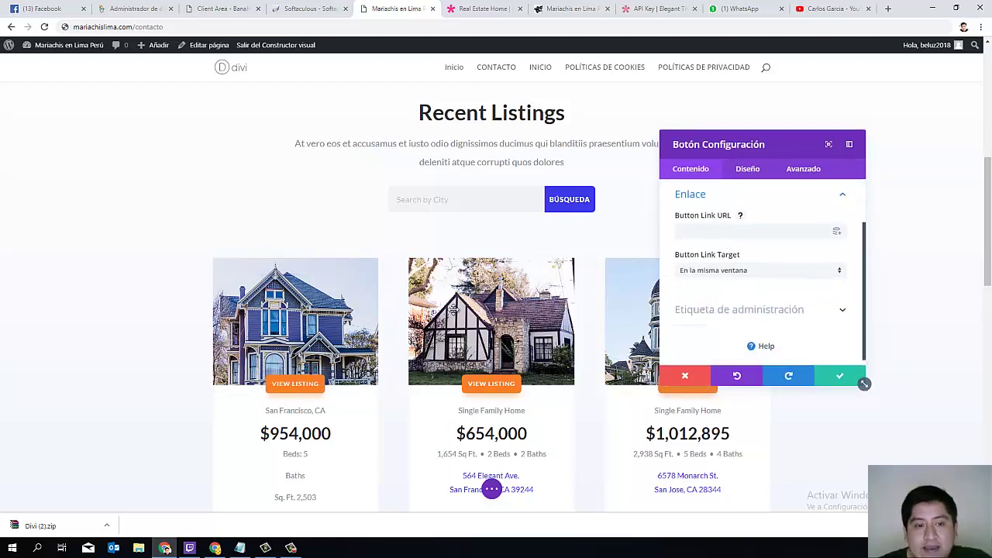
{"action": "left_click", "coordinate": [834, 376]}
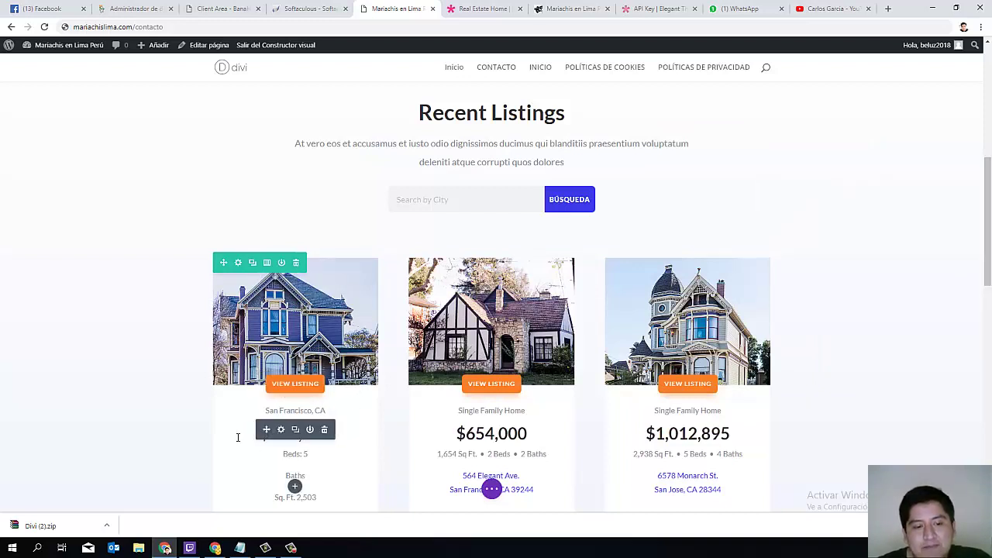
- Format the "San Francisco, CA" line in the first listing's text as Heading 1
{"action": "left_click", "coordinate": [289, 436]}
{"action": "left_click_drag", "start_coordinate": [331, 435], "coordinate": [259, 435]}
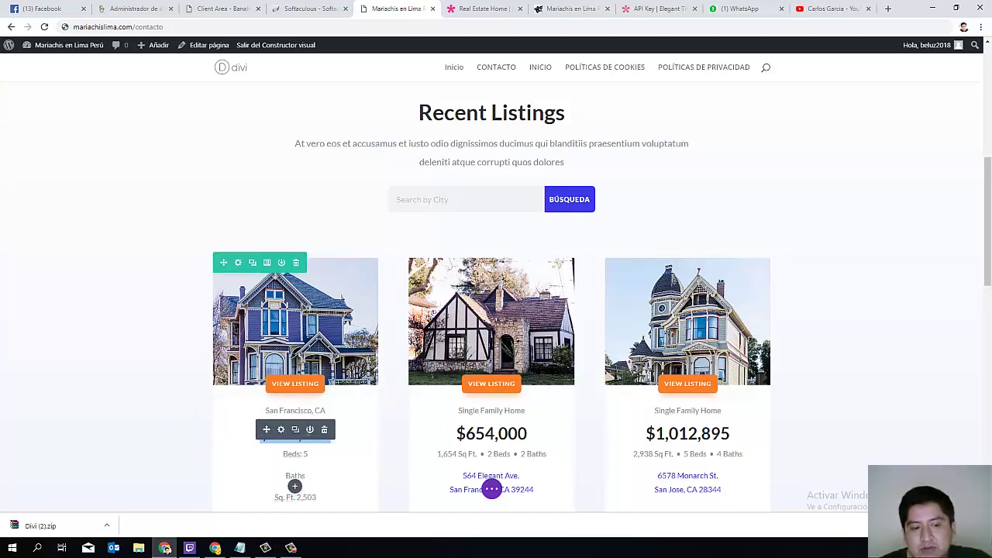
{"action": "left_click", "coordinate": [281, 430]}
{"action": "scroll", "coordinate": [735, 286], "scroll_direction": "down", "scroll_amount": 2}
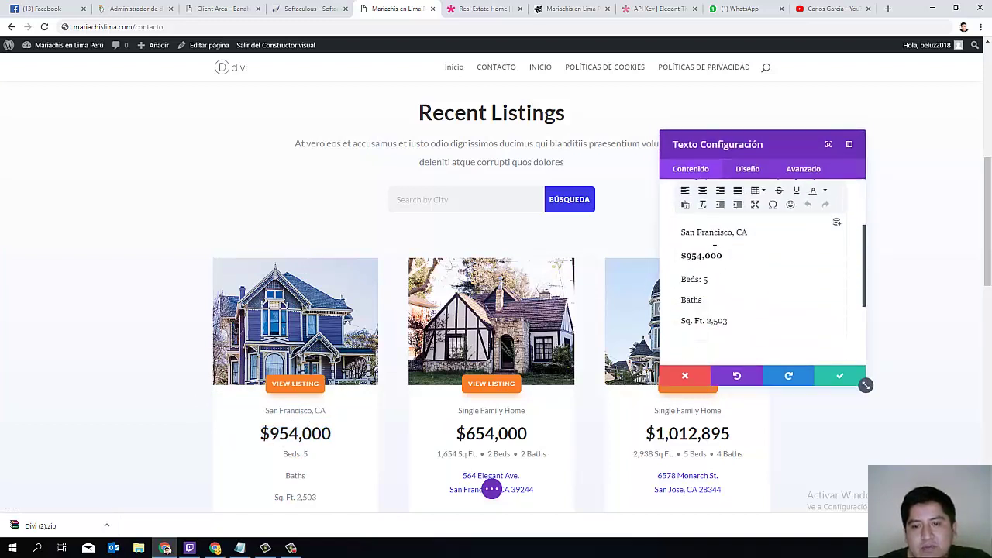
{"action": "left_click_drag", "start_coordinate": [722, 256], "coordinate": [687, 256]}
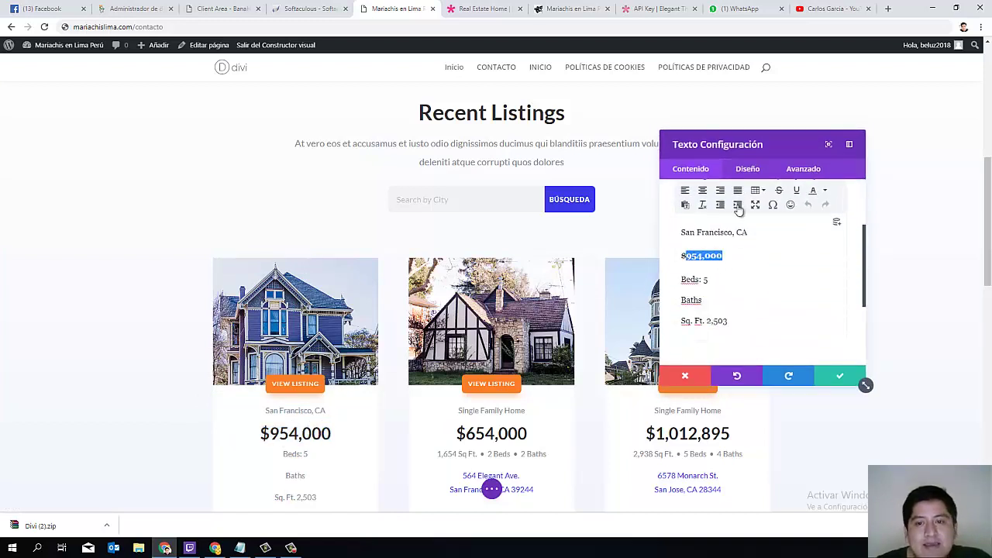
{"action": "scroll", "coordinate": [738, 210], "scroll_direction": "up", "scroll_amount": 1}
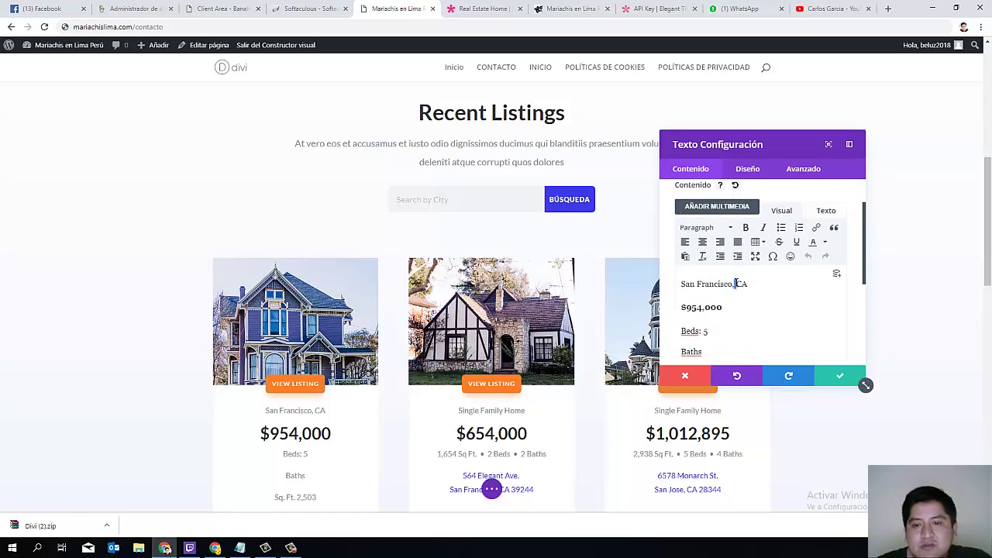
{"action": "triple_click", "coordinate": [737, 284]}
{"action": "left_click", "coordinate": [729, 229]}
{"action": "left_click", "coordinate": [731, 267]}
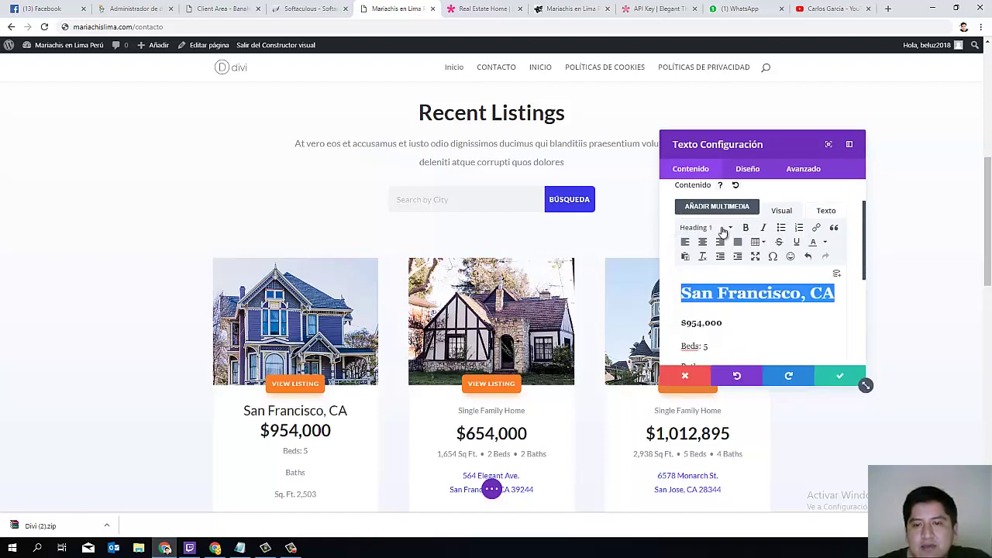
- Make the "San Francisco, CA" heading bold and centered, and apply strikethrough to it
{"action": "left_click", "coordinate": [746, 228]}
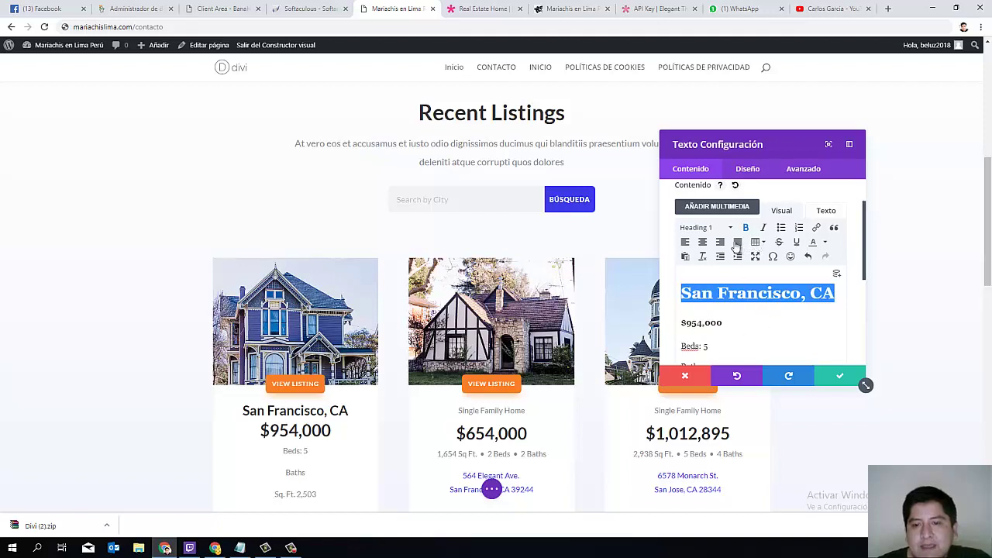
{"action": "left_click", "coordinate": [702, 242]}
{"action": "left_click", "coordinate": [686, 242]}
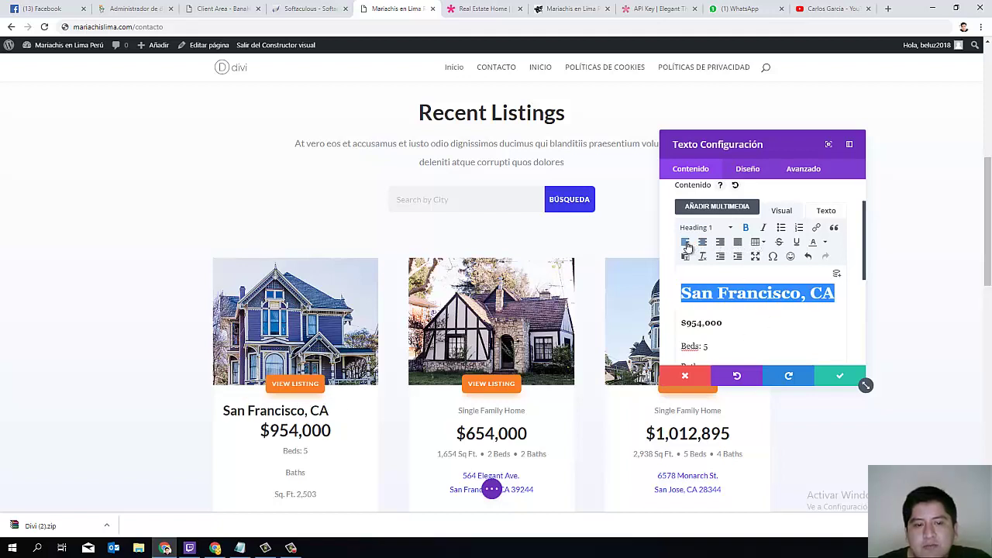
{"action": "left_click", "coordinate": [703, 242]}
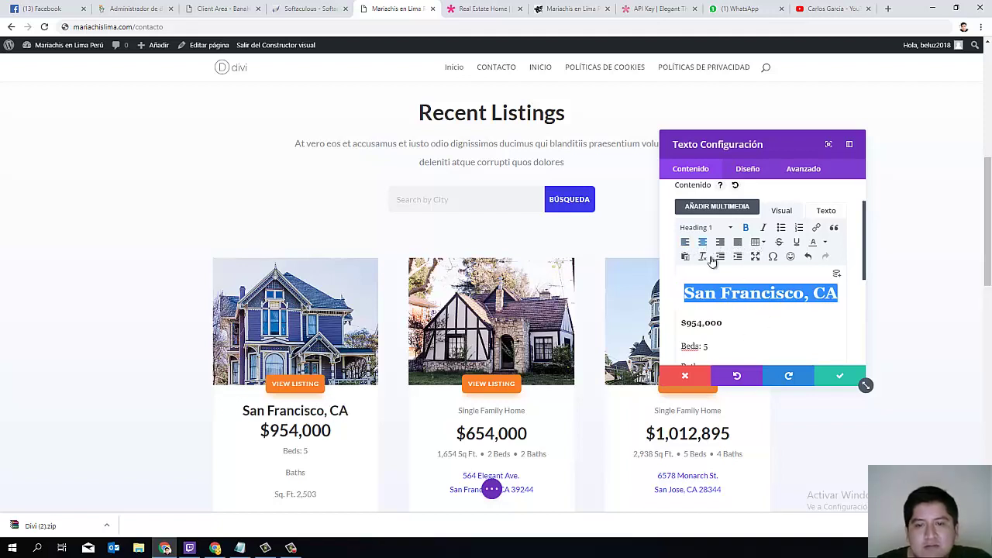
{"action": "left_click", "coordinate": [779, 243]}
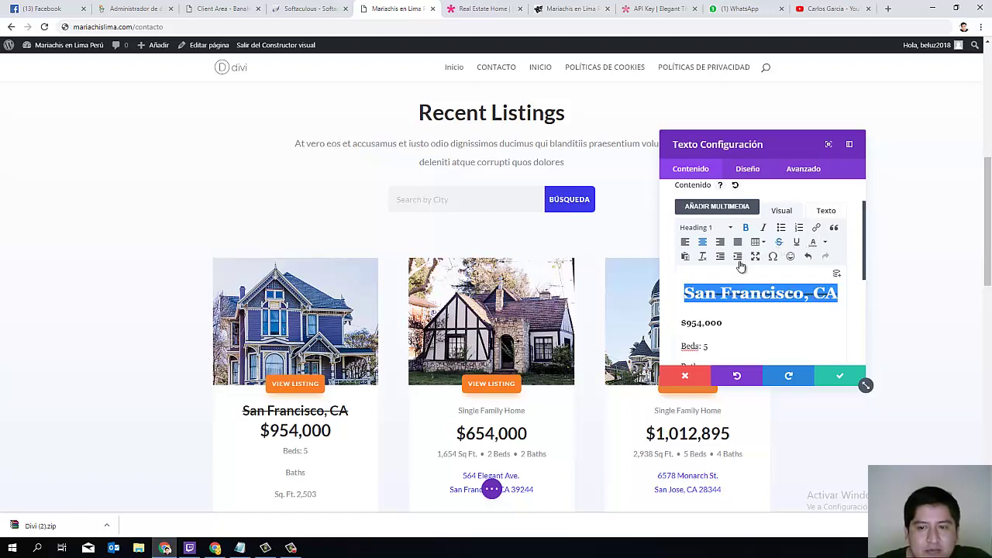
- Check the link options of the first listing's text module and discard its formatting changes
{"action": "scroll", "coordinate": [740, 287], "scroll_direction": "down", "scroll_amount": 5}
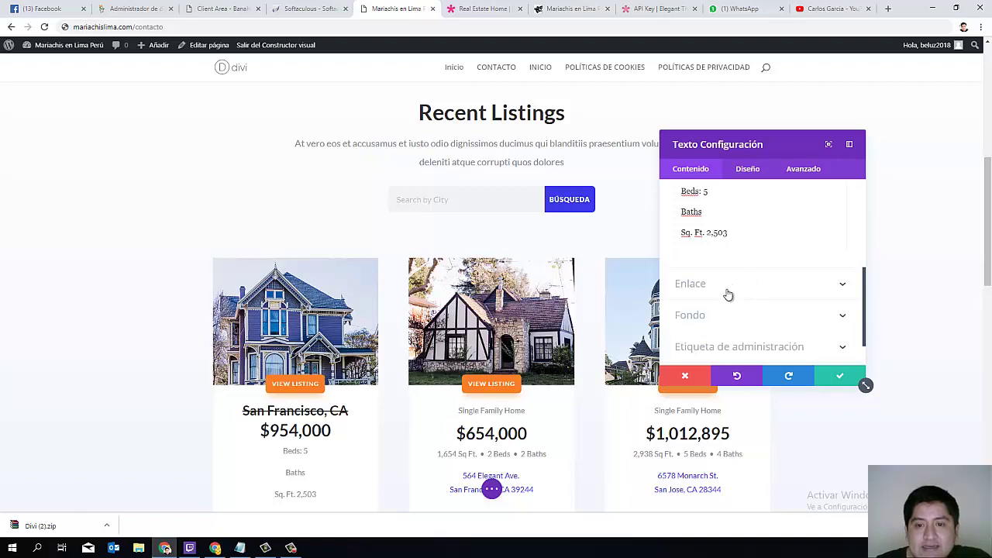
{"action": "left_click", "coordinate": [738, 287]}
{"action": "scroll", "coordinate": [740, 295], "scroll_direction": "down", "scroll_amount": 1}
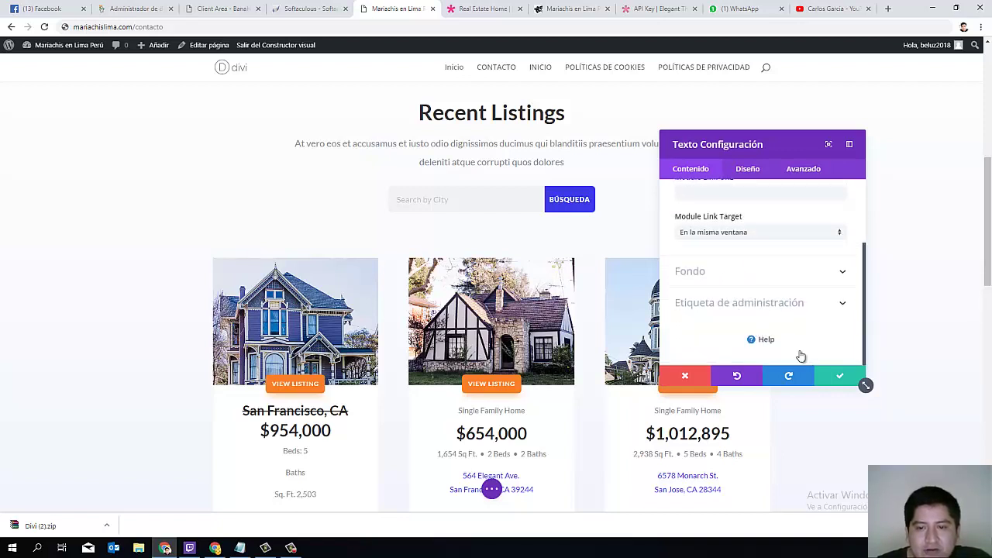
{"action": "left_click", "coordinate": [690, 376]}
- Review the page's listing cards, the "Ready to Buy?" section and the "Encuentra tu casa perfecta" hero section
{"action": "scroll", "coordinate": [489, 272], "scroll_direction": "down", "scroll_amount": 5}
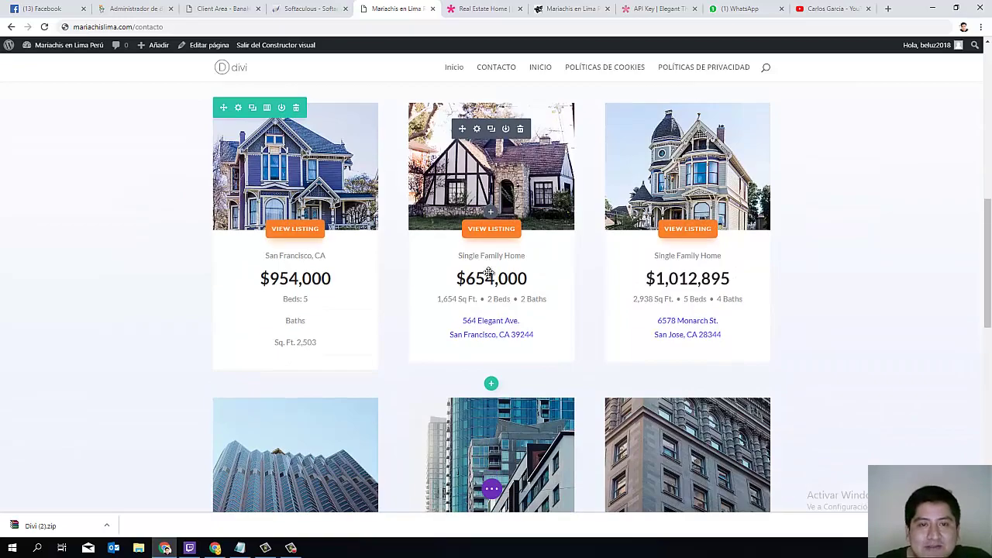
{"action": "scroll", "coordinate": [488, 272], "scroll_direction": "up", "scroll_amount": 2}
{"action": "scroll", "coordinate": [489, 272], "scroll_direction": "up", "scroll_amount": 1}
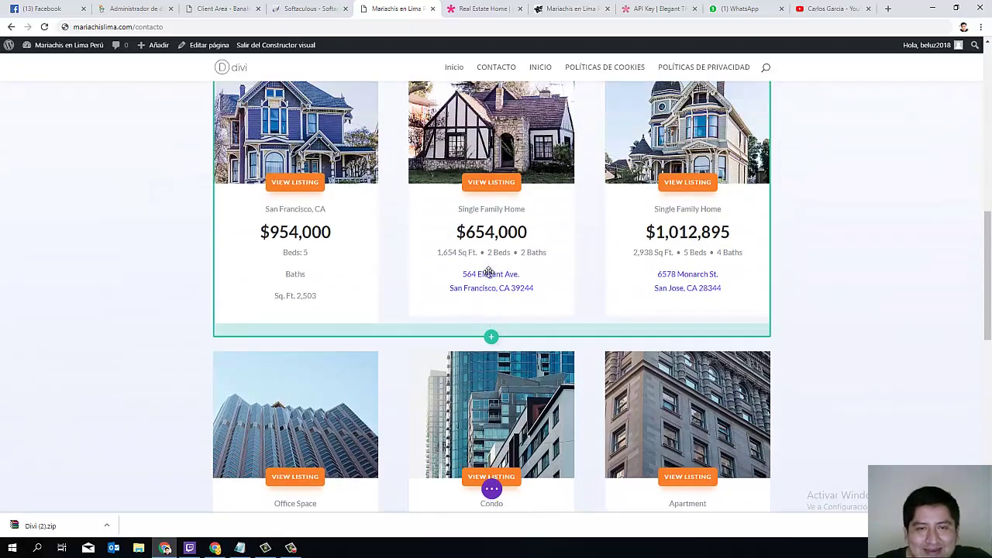
{"action": "scroll", "coordinate": [488, 272], "scroll_direction": "down", "scroll_amount": 3}
{"action": "scroll", "coordinate": [419, 265], "scroll_direction": "down", "scroll_amount": 4}
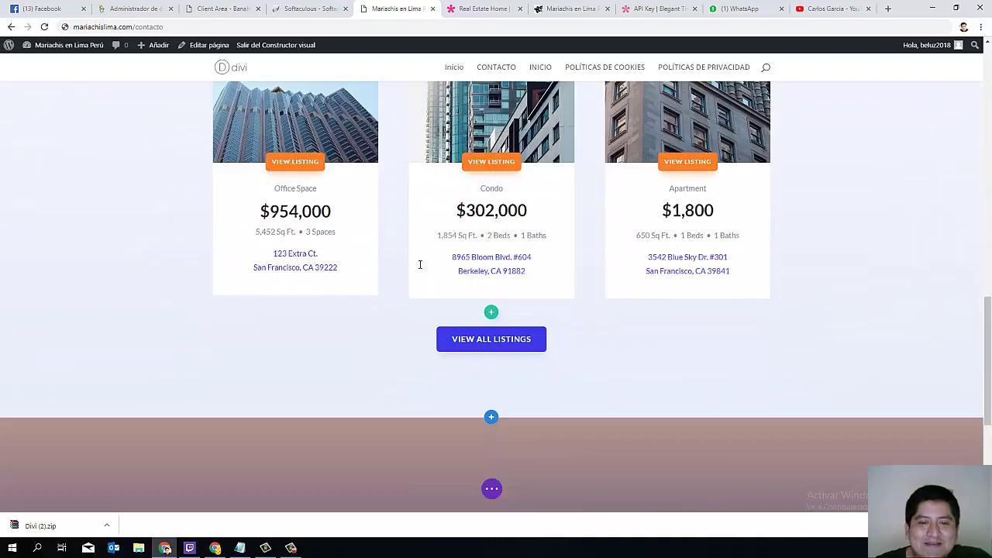
{"action": "scroll", "coordinate": [419, 265], "scroll_direction": "up", "scroll_amount": 5}
{"action": "scroll", "coordinate": [419, 265], "scroll_direction": "down", "scroll_amount": 3}
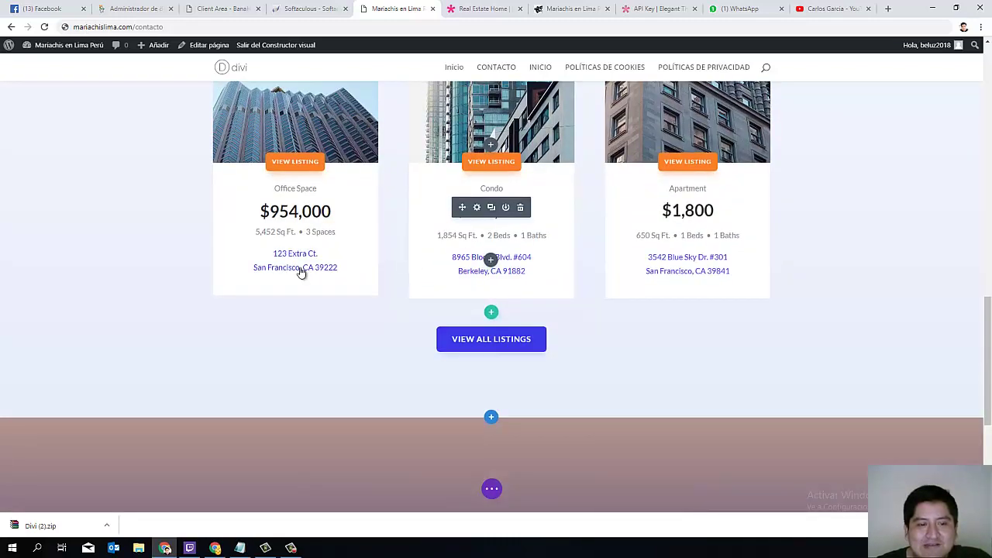
{"action": "scroll", "coordinate": [321, 311], "scroll_direction": "down", "scroll_amount": 4}
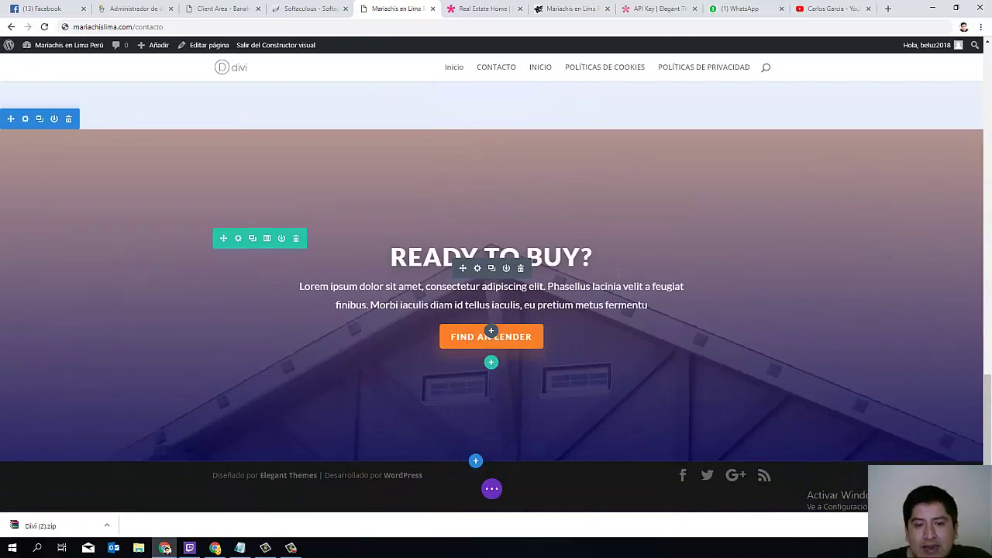
{"action": "scroll", "coordinate": [491, 332], "scroll_direction": "up", "scroll_amount": 1}
{"action": "scroll", "coordinate": [491, 332], "scroll_direction": "down", "scroll_amount": 1}
{"action": "scroll", "coordinate": [68, 248], "scroll_direction": "up", "scroll_amount": 2}
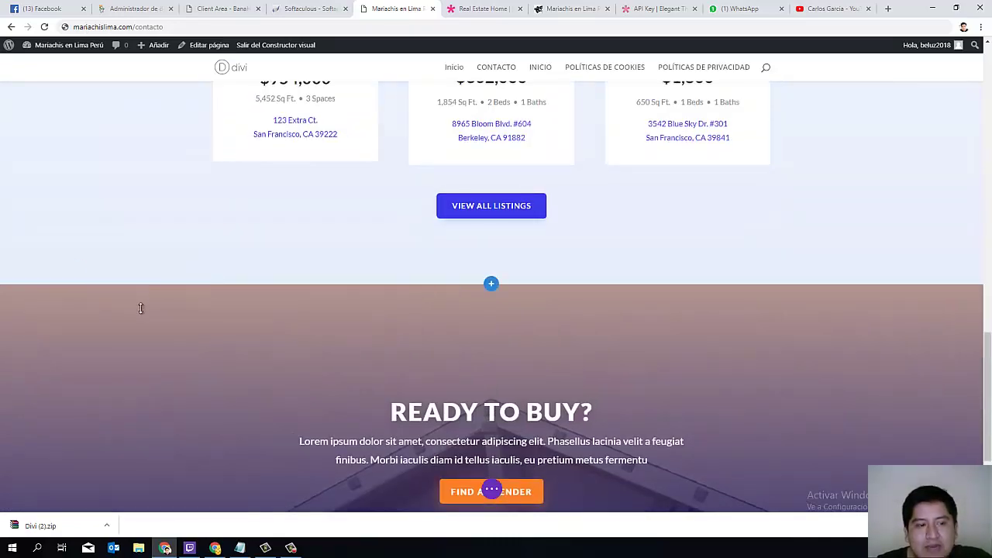
{"action": "scroll", "coordinate": [259, 345], "scroll_direction": "up", "scroll_amount": 15}
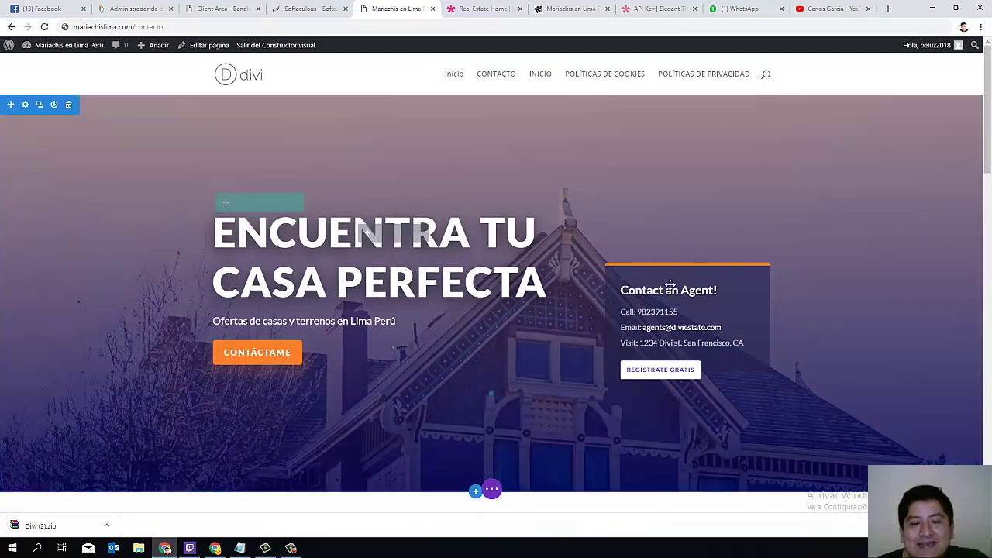
{"action": "scroll", "coordinate": [643, 155], "scroll_direction": "down", "scroll_amount": 2}
{"action": "scroll", "coordinate": [643, 152], "scroll_direction": "down", "scroll_amount": 10}
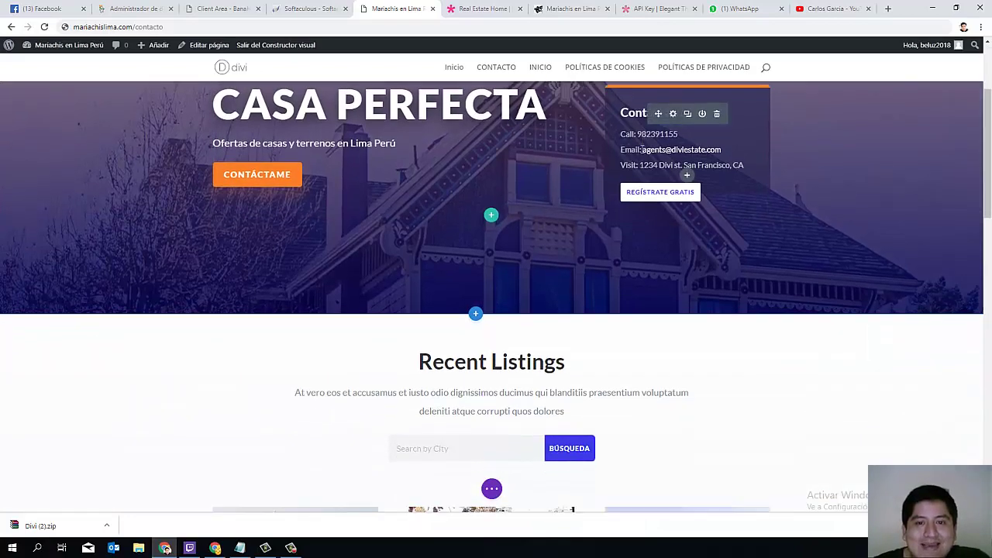
{"action": "scroll", "coordinate": [498, 494], "scroll_direction": "up", "scroll_amount": 5}
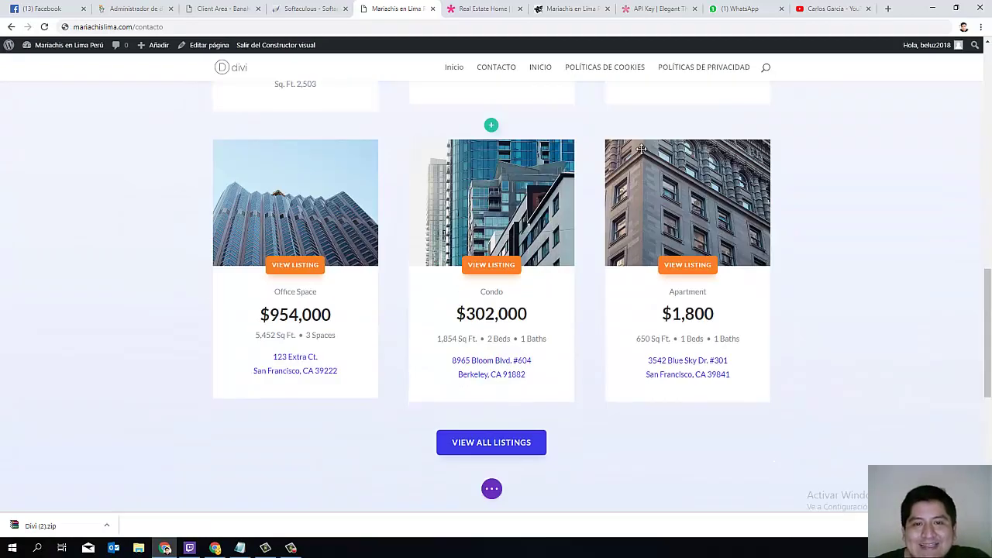
- Leave the visual builder for the WordPress administration area and show the list of all pages
{"action": "left_click", "coordinate": [491, 490]}
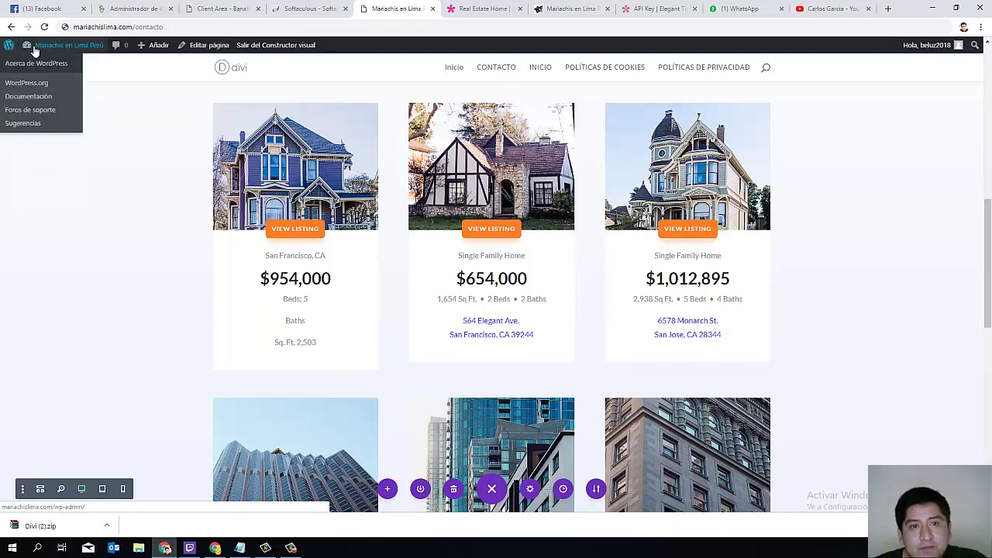
{"action": "mouse_move", "coordinate": [9, 48]}
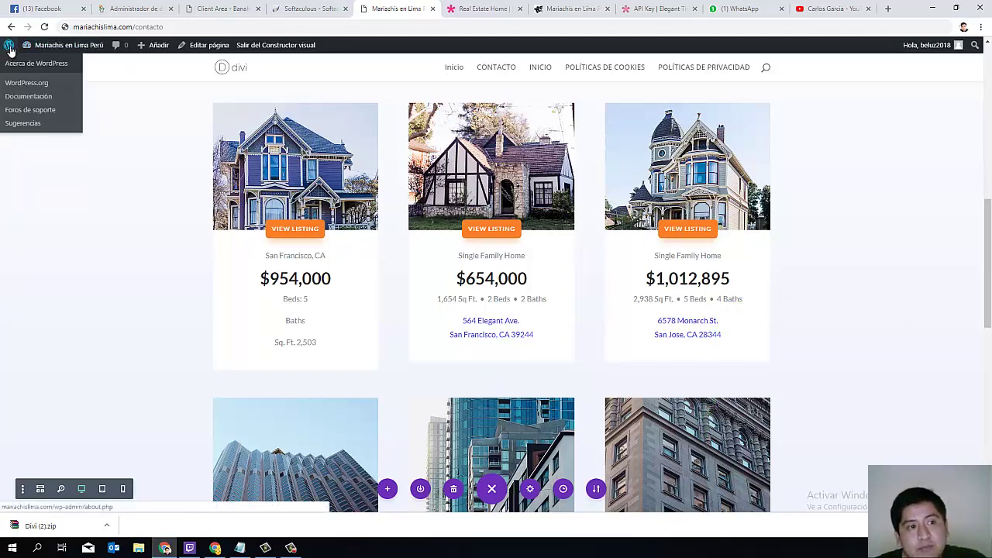
{"action": "left_click", "coordinate": [10, 48]}
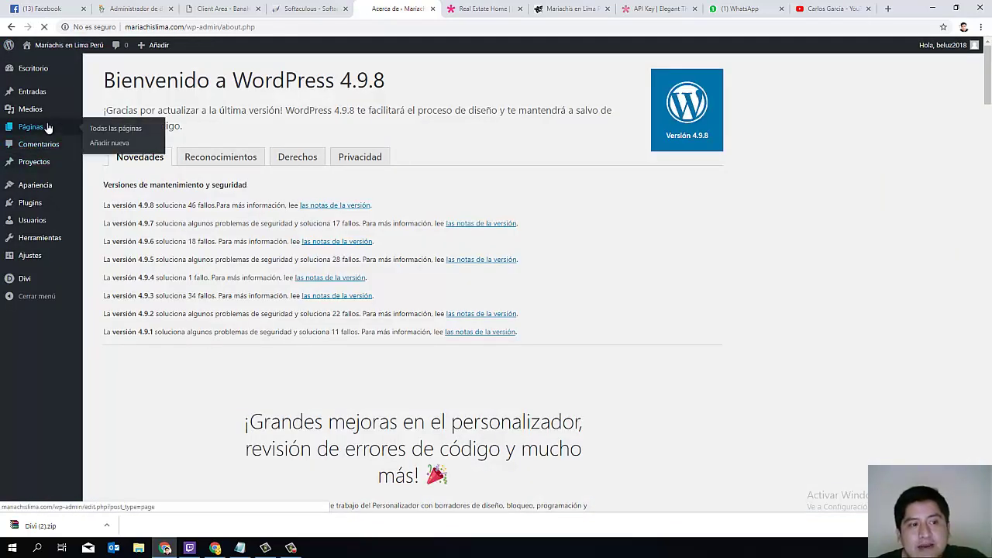
{"action": "left_click", "coordinate": [48, 128]}
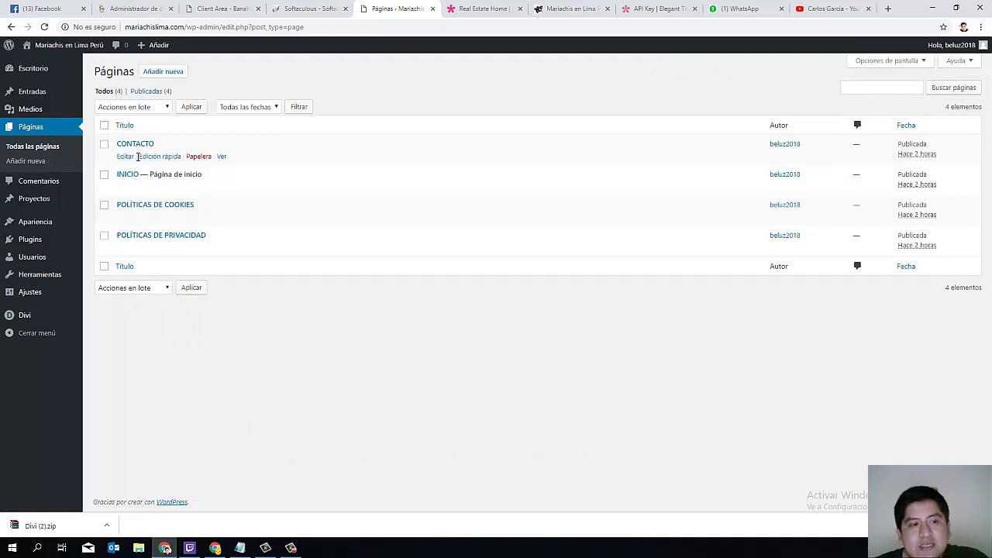
- Edit the CONTACTO page with the Divi Builder and open its design library to load a premade layout
{"action": "left_click", "coordinate": [125, 157]}
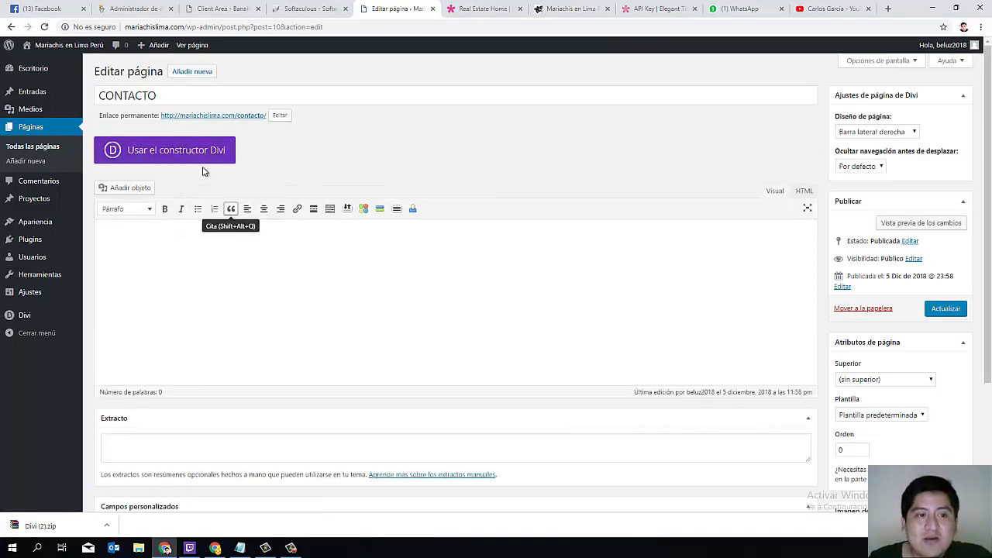
{"action": "left_click", "coordinate": [153, 158]}
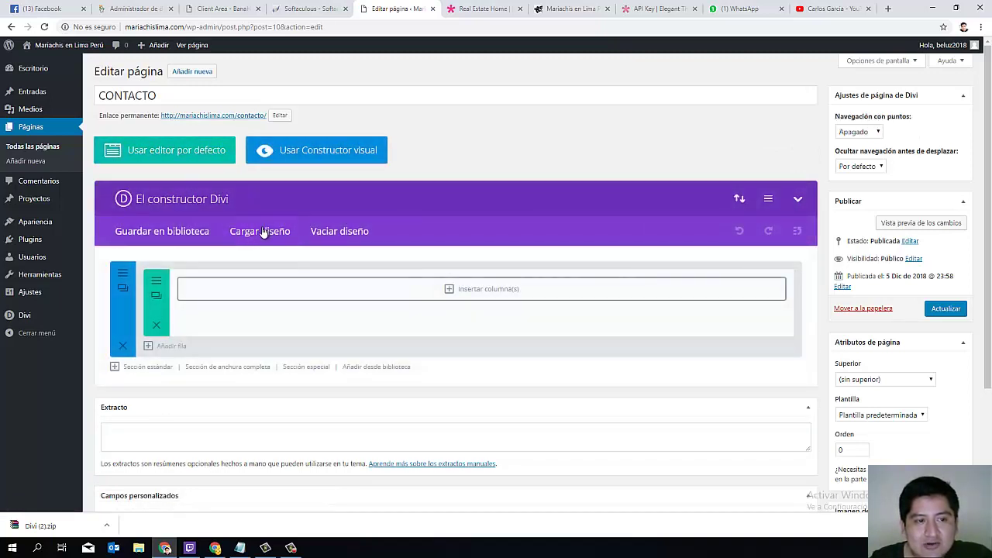
{"action": "left_click", "coordinate": [263, 233]}
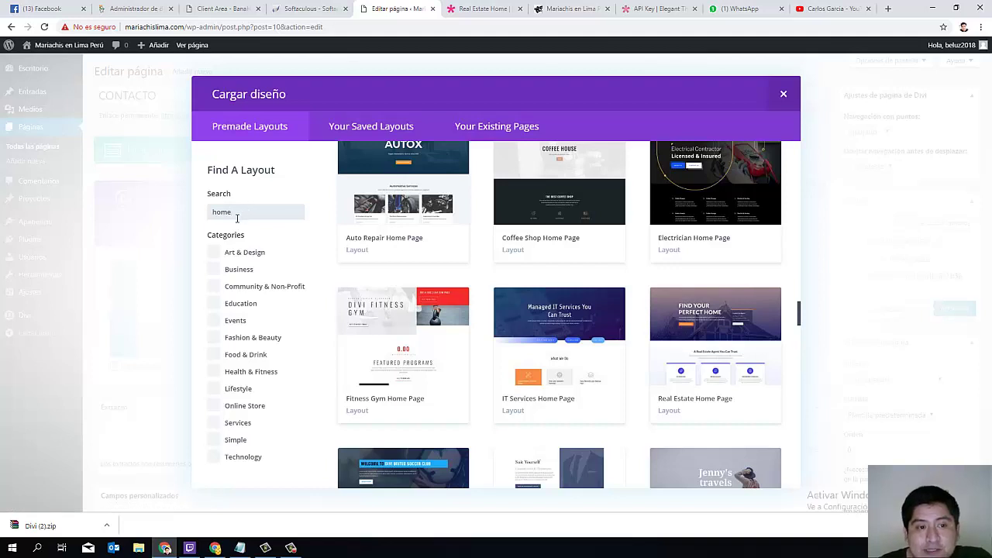
- Open the Real Estate Home Page layout among the "home" results and preview the pack's Contact layout
{"action": "scroll", "coordinate": [543, 301], "scroll_direction": "up", "scroll_amount": 1}
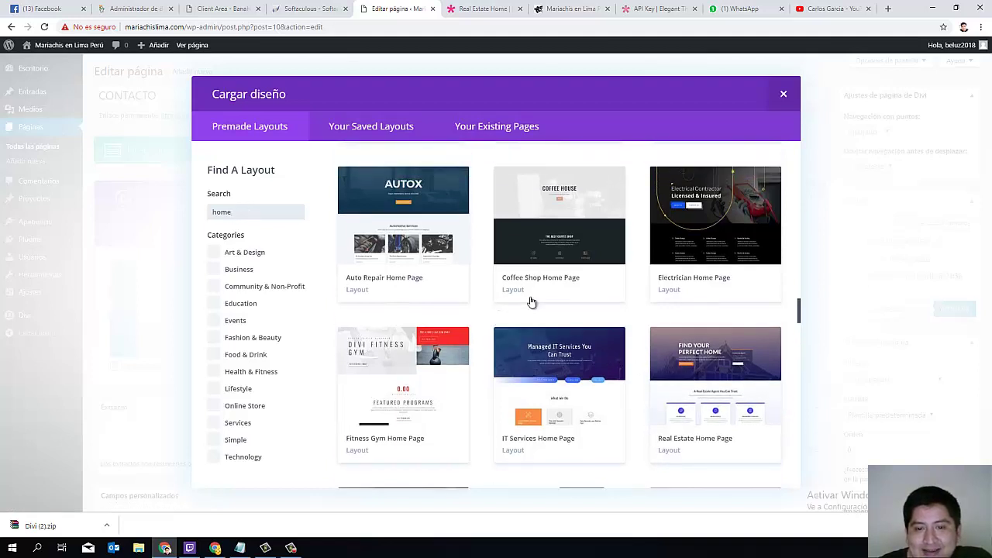
{"action": "scroll", "coordinate": [717, 376], "scroll_direction": "down", "scroll_amount": 1}
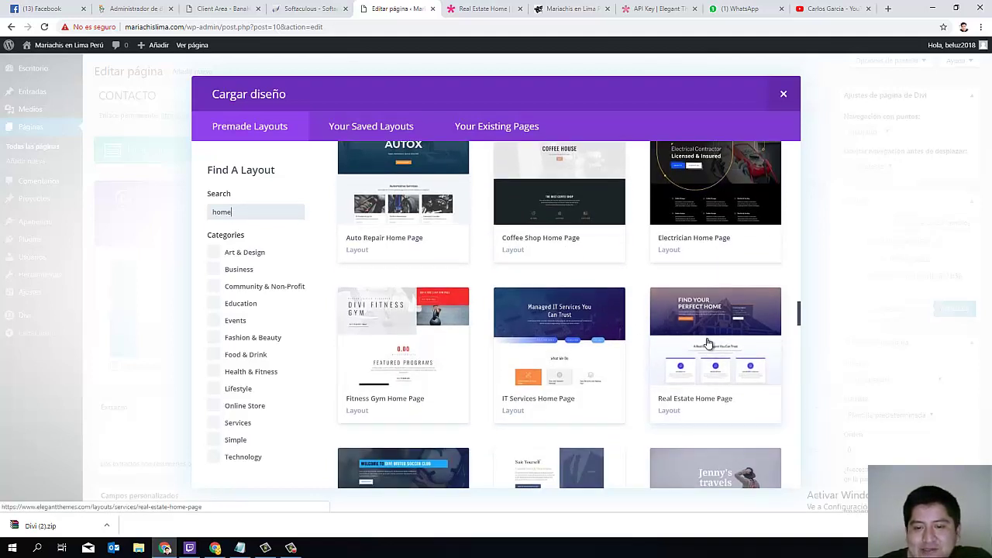
{"action": "left_click", "coordinate": [707, 342]}
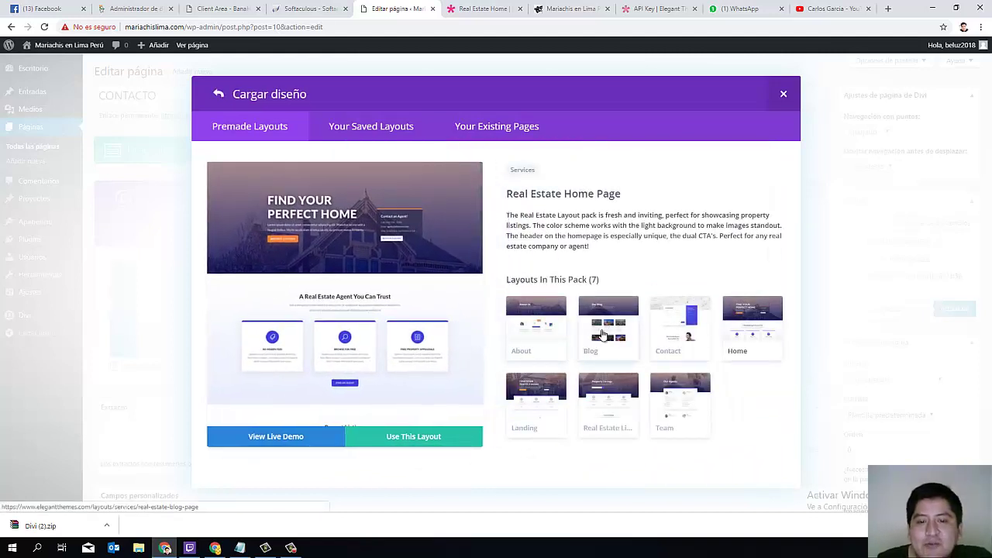
{"action": "left_click", "coordinate": [675, 336]}
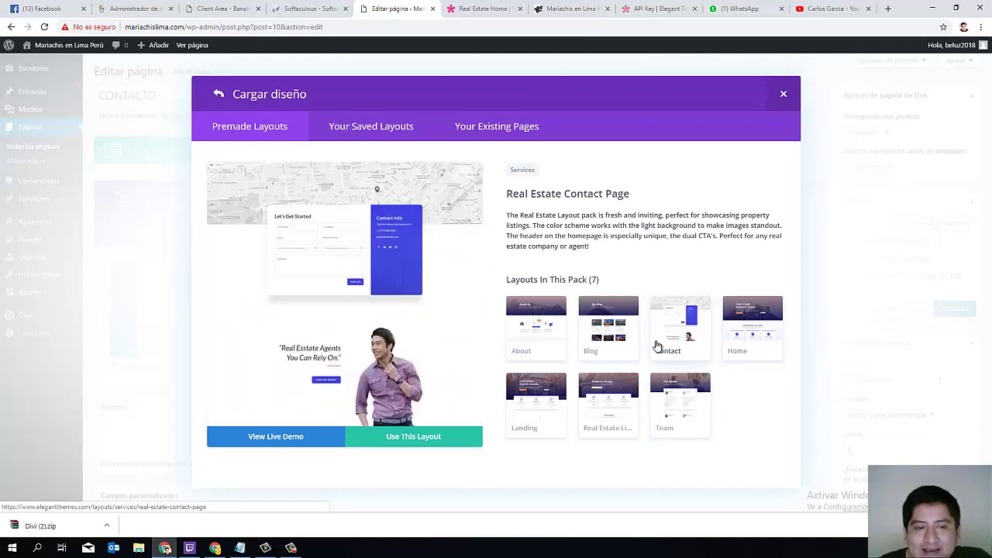
{"action": "scroll", "coordinate": [343, 264], "scroll_direction": "down", "scroll_amount": 3}
{"action": "scroll", "coordinate": [342, 263], "scroll_direction": "up", "scroll_amount": 3}
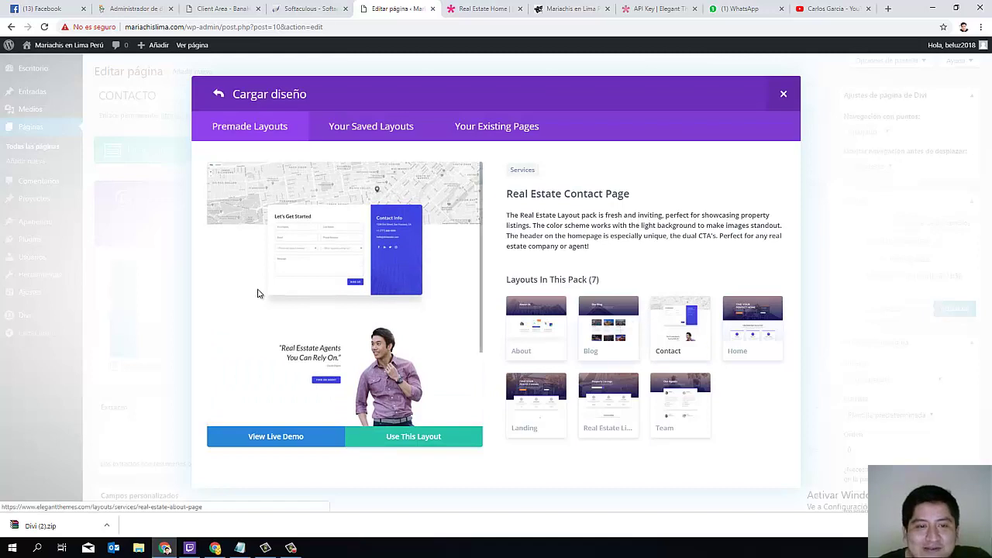
- Compare the previews of the Real Estate pack's Home and Contact layouts
{"action": "left_click", "coordinate": [742, 328]}
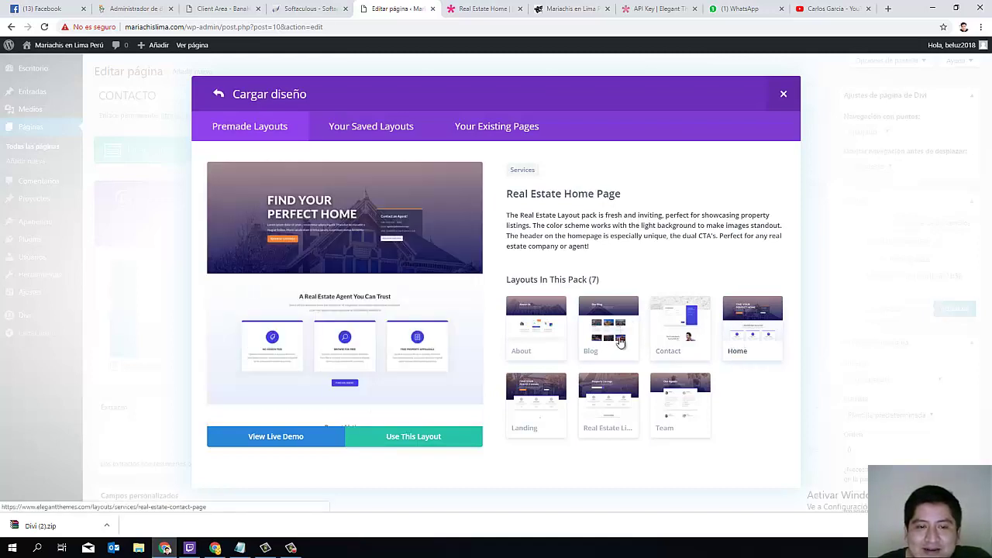
{"action": "scroll", "coordinate": [365, 281], "scroll_direction": "down", "scroll_amount": 4}
{"action": "scroll", "coordinate": [353, 279], "scroll_direction": "up", "scroll_amount": 4}
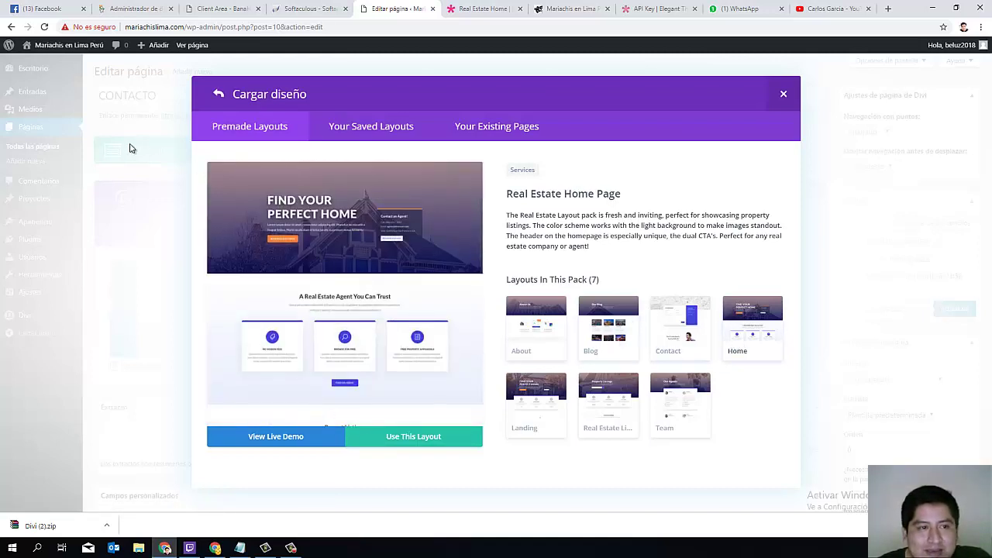
{"action": "left_click", "coordinate": [657, 326]}
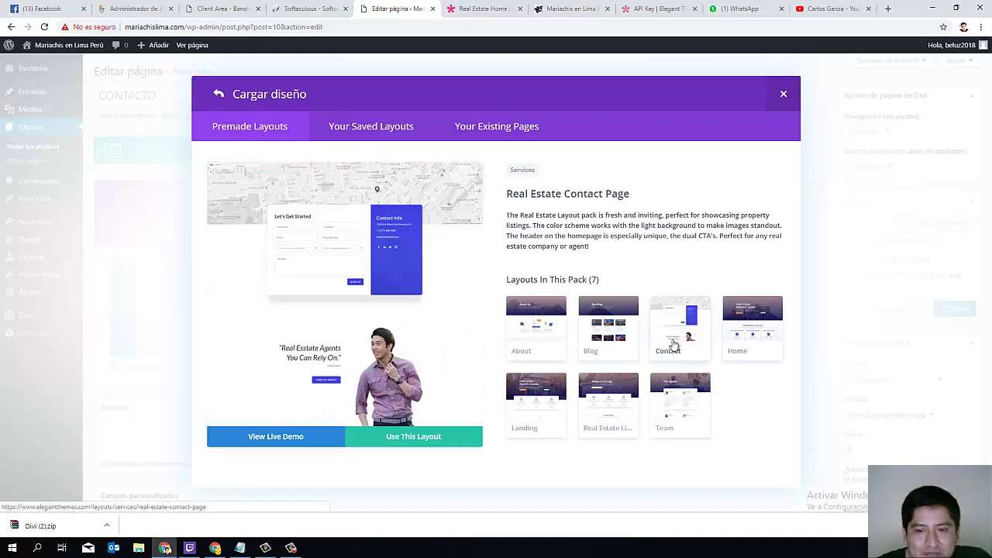
{"action": "scroll", "coordinate": [380, 317], "scroll_direction": "down", "scroll_amount": 3}
{"action": "scroll", "coordinate": [417, 378], "scroll_direction": "up", "scroll_amount": 3}
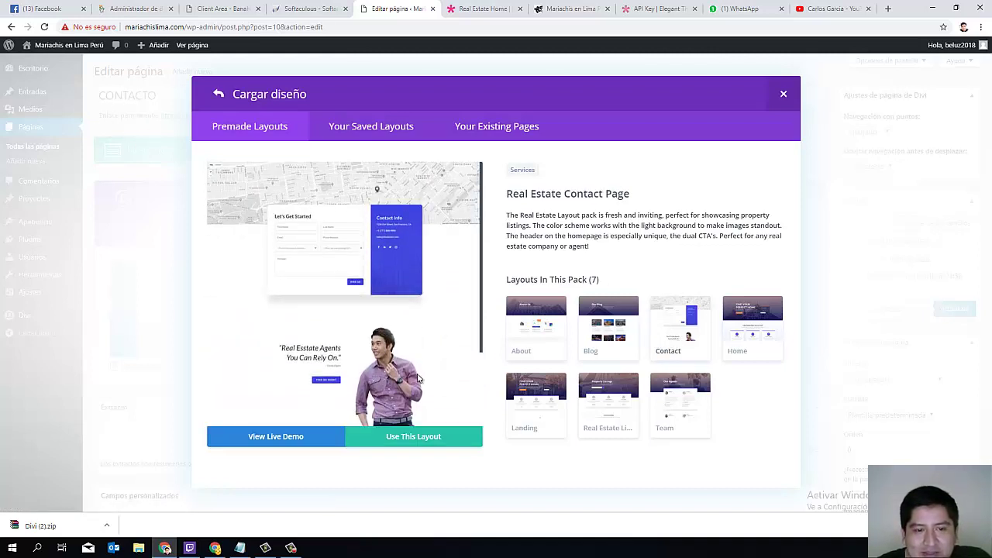
{"action": "scroll", "coordinate": [396, 345], "scroll_direction": "down", "scroll_amount": 3}
{"action": "scroll", "coordinate": [388, 356], "scroll_direction": "up", "scroll_amount": 3}
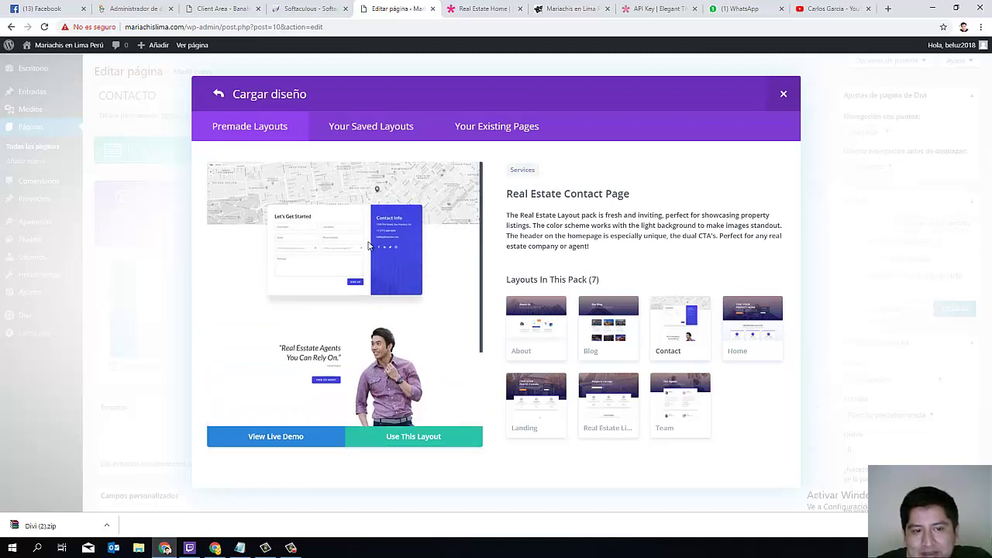
- Preview the Real Estate pack's Blog and About layouts
{"action": "left_click", "coordinate": [613, 342]}
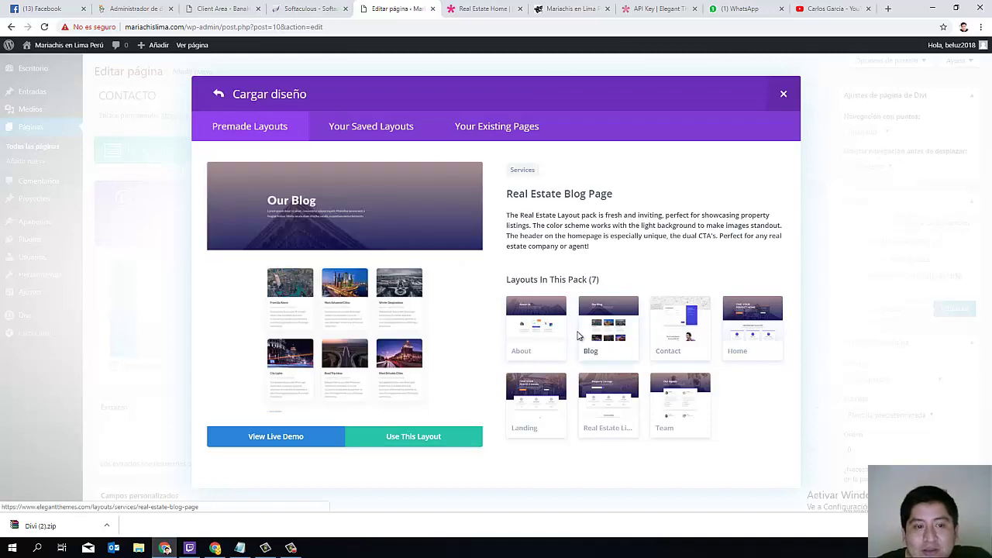
{"action": "scroll", "coordinate": [330, 306], "scroll_direction": "down", "scroll_amount": 3}
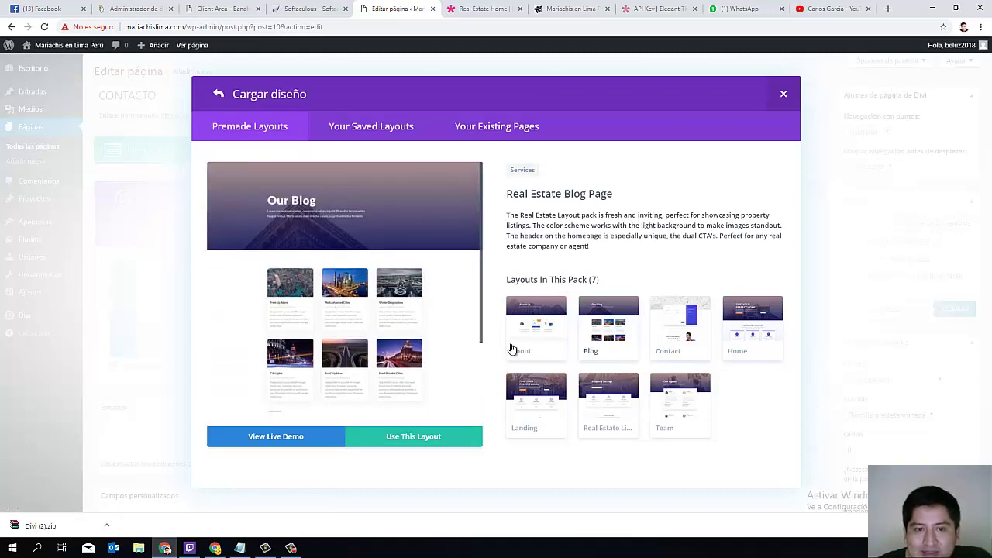
{"action": "left_click", "coordinate": [554, 337]}
{"action": "scroll", "coordinate": [380, 294], "scroll_direction": "down", "scroll_amount": 3}
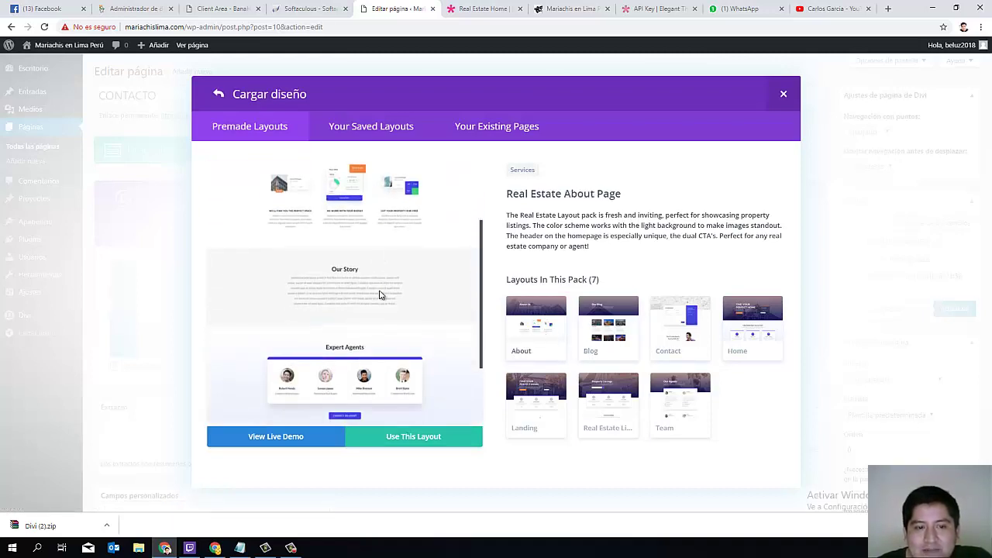
- Examine the full preview of the Real Estate Landing Page layout, from its hero to the recent listings
{"action": "left_click", "coordinate": [544, 406]}
{"action": "scroll", "coordinate": [374, 303], "scroll_direction": "up", "scroll_amount": 3}
{"action": "scroll", "coordinate": [373, 302], "scroll_direction": "down", "scroll_amount": 1}
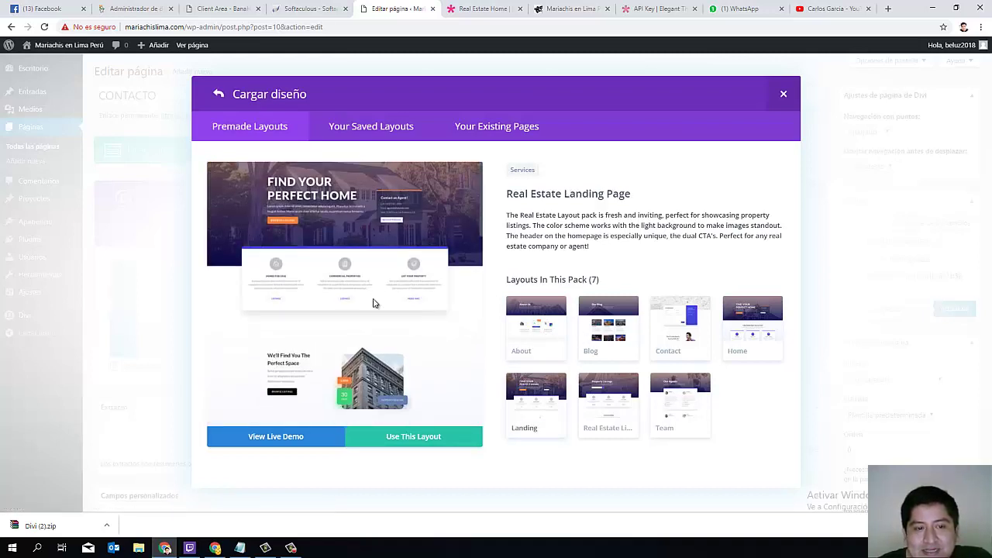
{"action": "scroll", "coordinate": [373, 303], "scroll_direction": "down", "scroll_amount": 3}
{"action": "scroll", "coordinate": [373, 302], "scroll_direction": "up", "scroll_amount": 3}
{"action": "scroll", "coordinate": [373, 302], "scroll_direction": "down", "scroll_amount": 5}
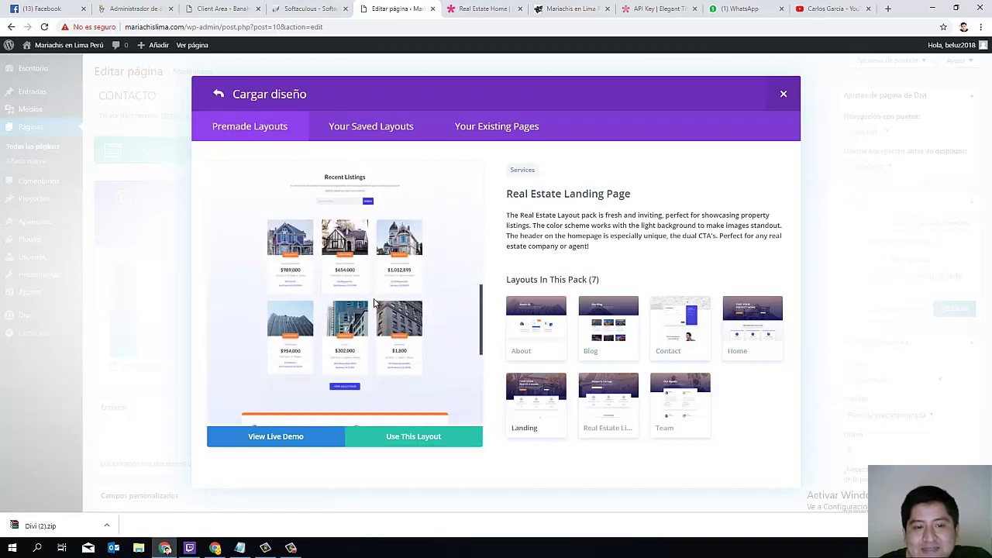
{"action": "scroll", "coordinate": [375, 303], "scroll_direction": "down", "scroll_amount": 2}
{"action": "scroll", "coordinate": [357, 310], "scroll_direction": "up", "scroll_amount": 6}
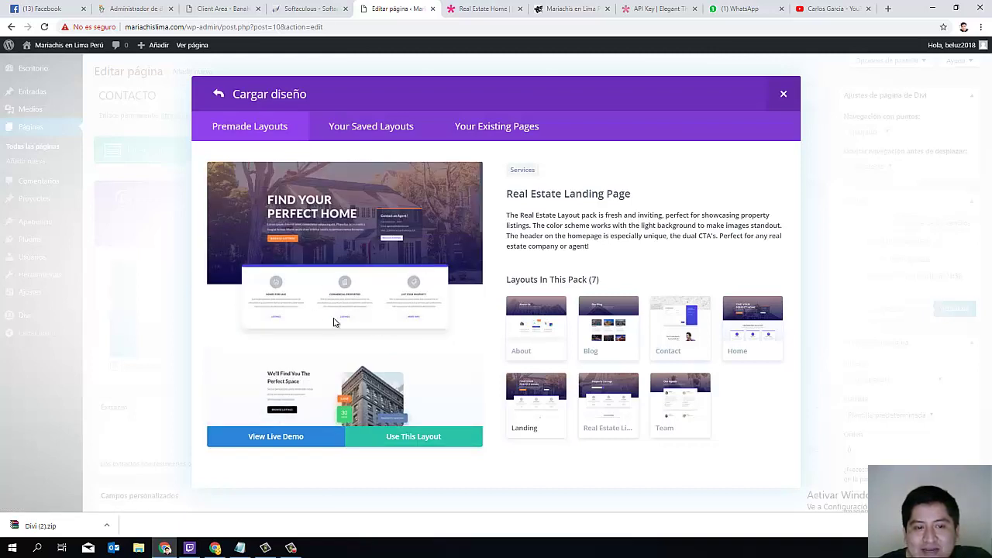
{"action": "scroll", "coordinate": [361, 298], "scroll_direction": "down", "scroll_amount": 2}
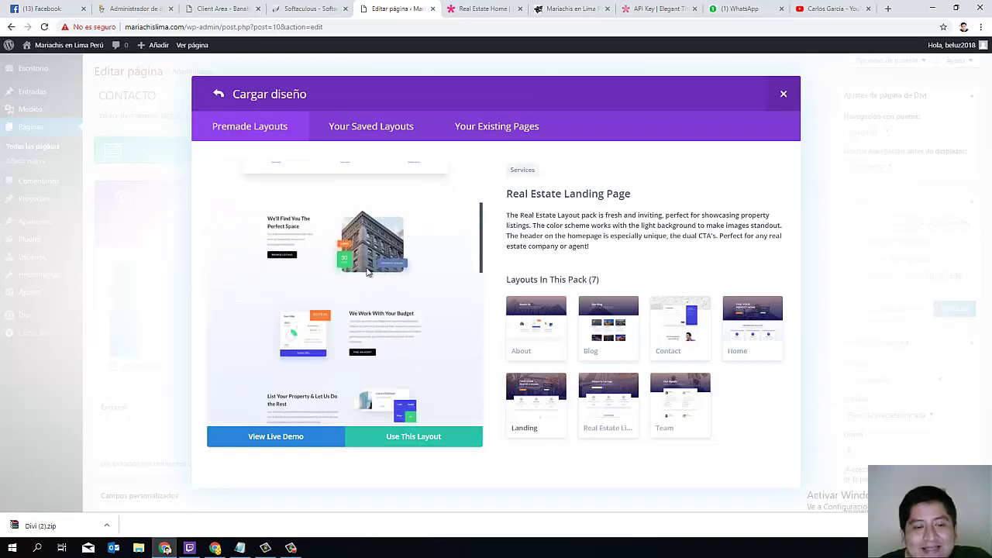
{"action": "scroll", "coordinate": [369, 273], "scroll_direction": "down", "scroll_amount": 2}
{"action": "scroll", "coordinate": [365, 277], "scroll_direction": "up", "scroll_amount": 4}
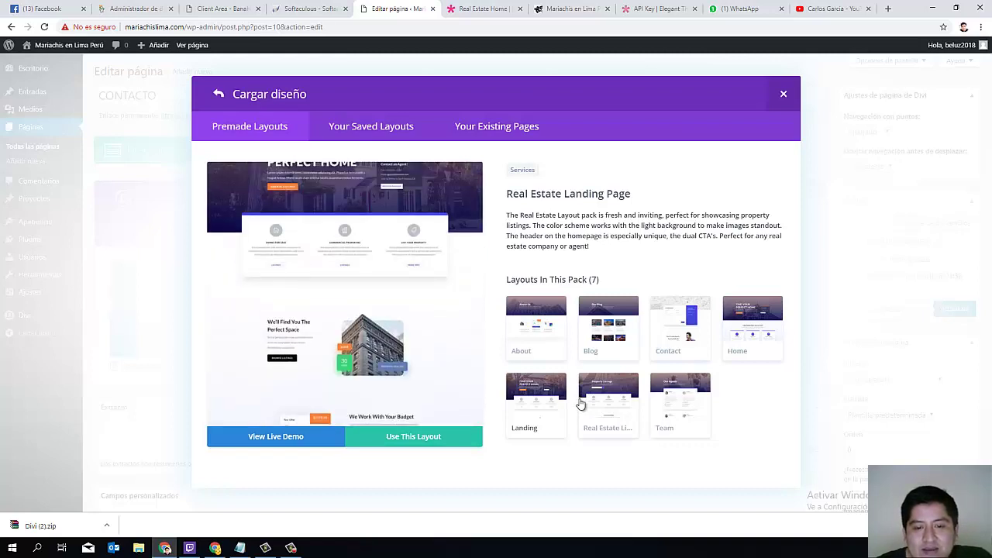
- Examine the Real Estate Listings Page layout preview, including its Featured Listings section
{"action": "left_click", "coordinate": [607, 401]}
{"action": "scroll", "coordinate": [431, 345], "scroll_direction": "down", "scroll_amount": 2}
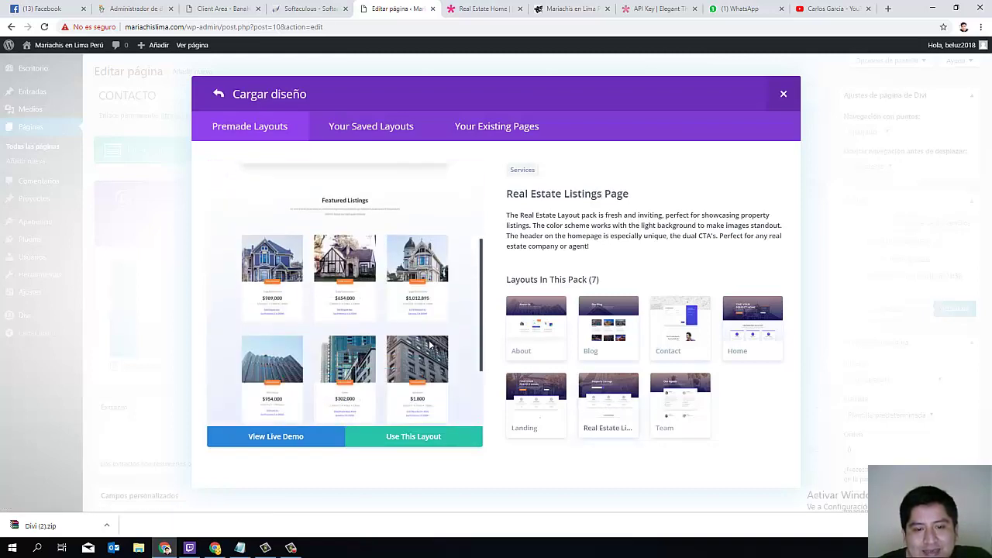
{"action": "scroll", "coordinate": [429, 344], "scroll_direction": "down", "scroll_amount": 3}
{"action": "scroll", "coordinate": [403, 361], "scroll_direction": "up", "scroll_amount": 5}
{"action": "scroll", "coordinate": [431, 366], "scroll_direction": "down", "scroll_amount": 2}
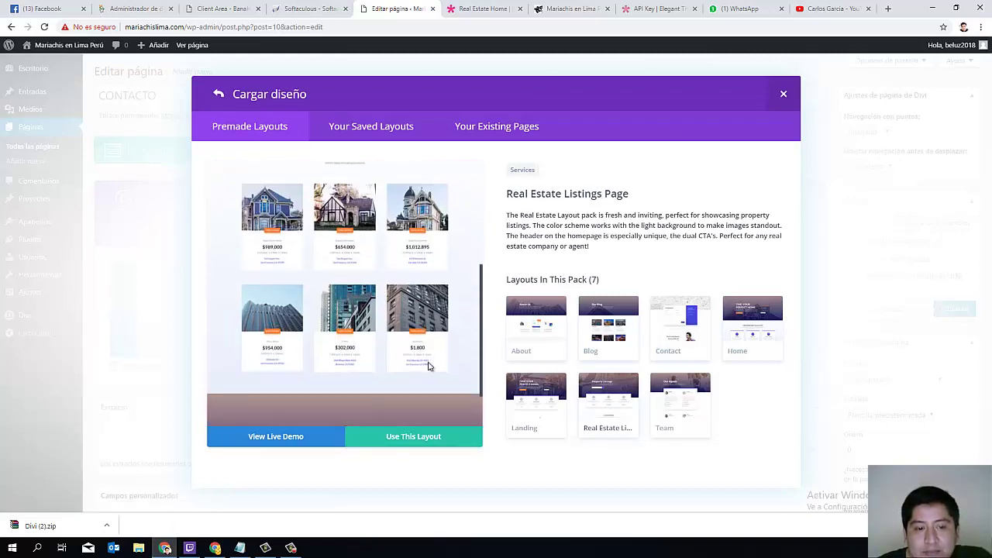
{"action": "scroll", "coordinate": [390, 266], "scroll_direction": "up", "scroll_amount": 1}
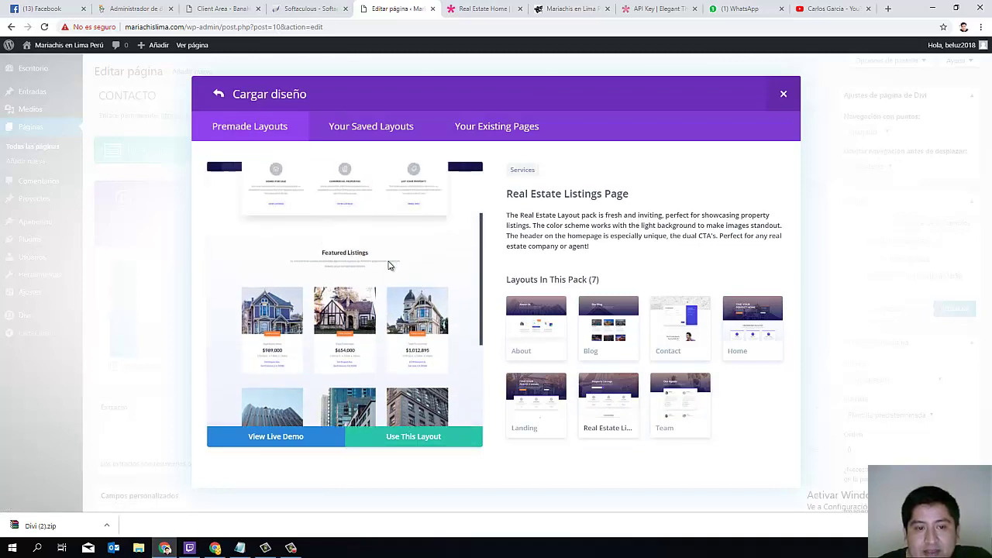
{"action": "scroll", "coordinate": [310, 311], "scroll_direction": "up", "scroll_amount": 1}
{"action": "scroll", "coordinate": [283, 279], "scroll_direction": "down", "scroll_amount": 2}
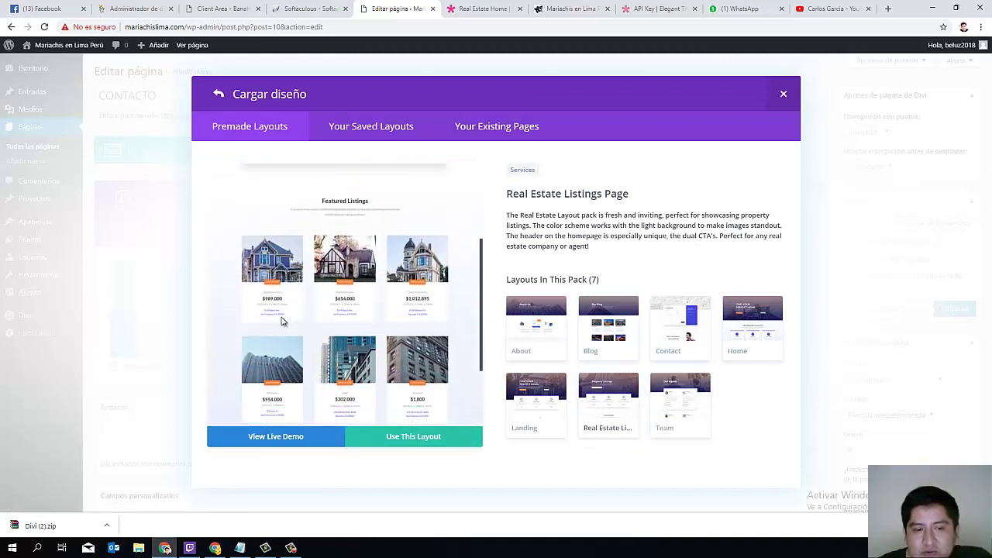
- Preview the Real Estate Team Page layout and review the Contact Page layout again
{"action": "left_click", "coordinate": [672, 405]}
{"action": "scroll", "coordinate": [399, 313], "scroll_direction": "up", "scroll_amount": 3}
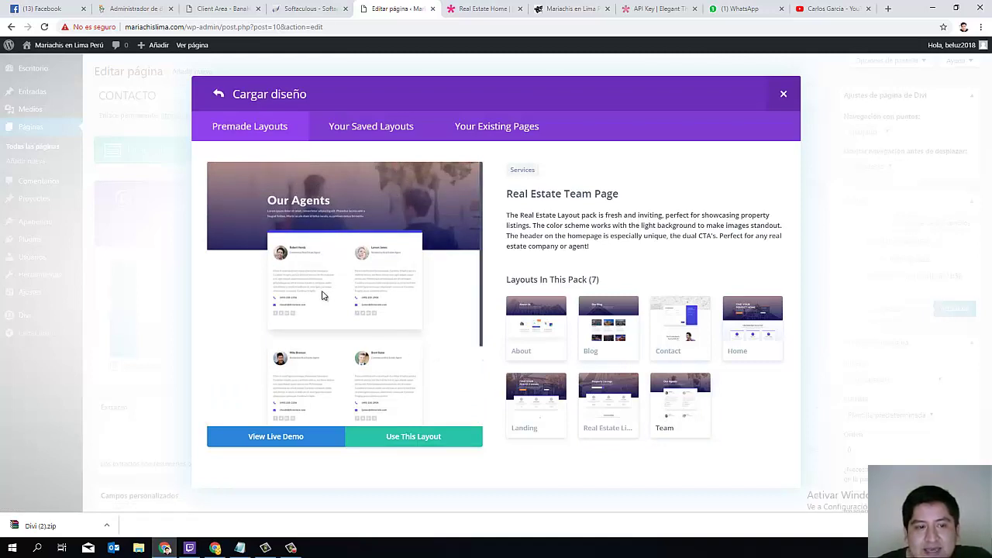
{"action": "left_click", "coordinate": [676, 335]}
{"action": "scroll", "coordinate": [396, 291], "scroll_direction": "down", "scroll_amount": 3}
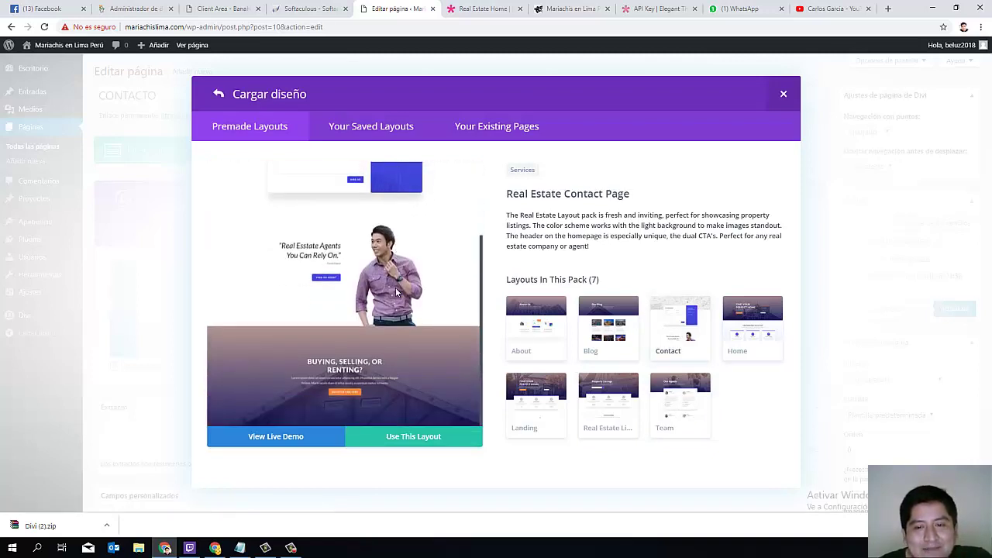
{"action": "scroll", "coordinate": [397, 292], "scroll_direction": "up", "scroll_amount": 3}
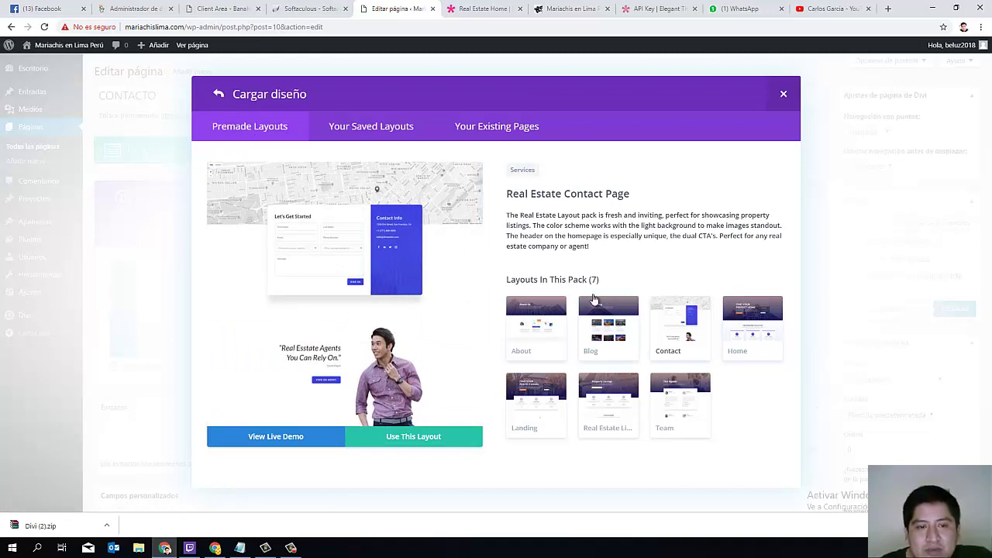
- Preview the Funeral Home Contact Page layout as an alternative and return to the list of premade layouts
{"action": "left_click", "coordinate": [217, 96]}
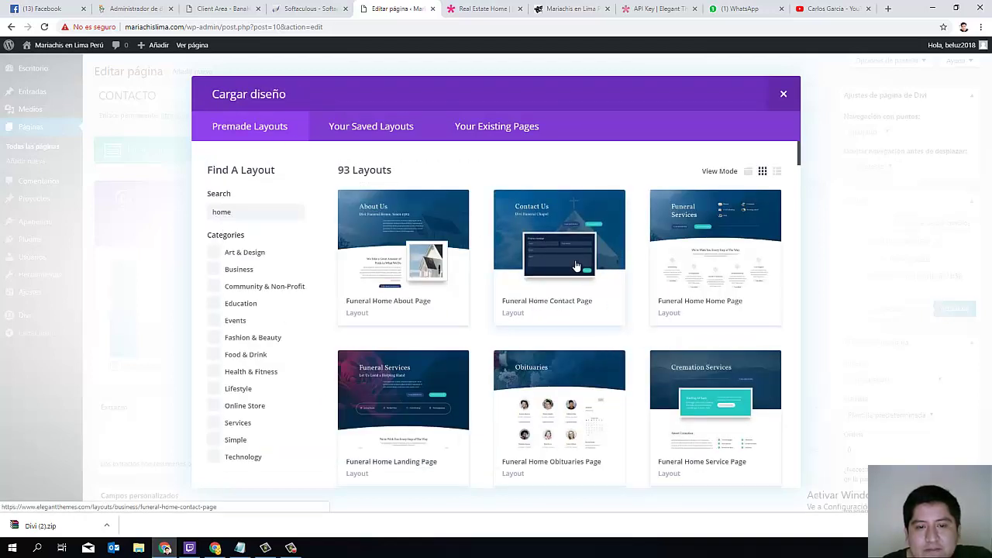
{"action": "left_click", "coordinate": [550, 256]}
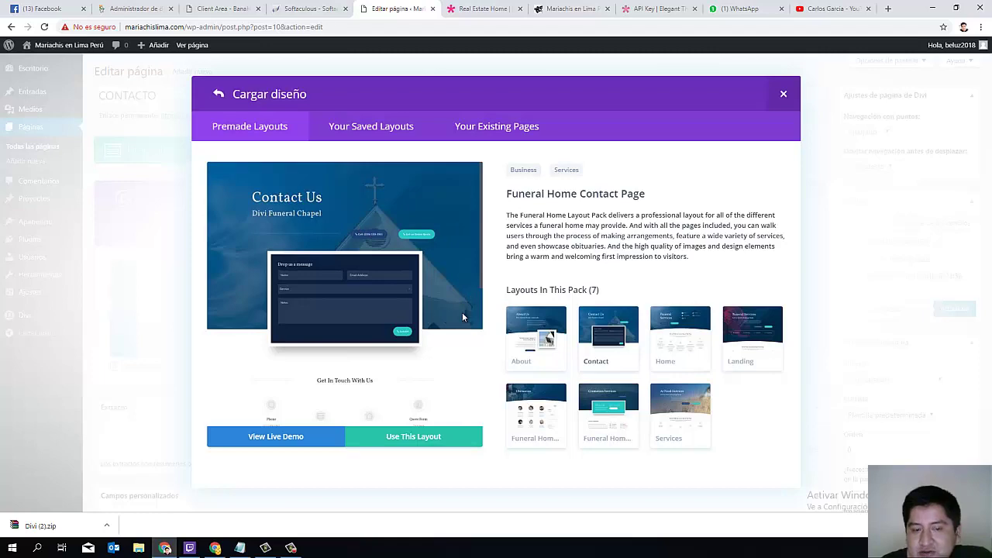
{"action": "left_click", "coordinate": [253, 128]}
- Load the Real Estate Contact Page layout from the Real Estate pack into the CONTACTO page and update the page
{"action": "scroll", "coordinate": [589, 336], "scroll_direction": "down", "scroll_amount": 3}
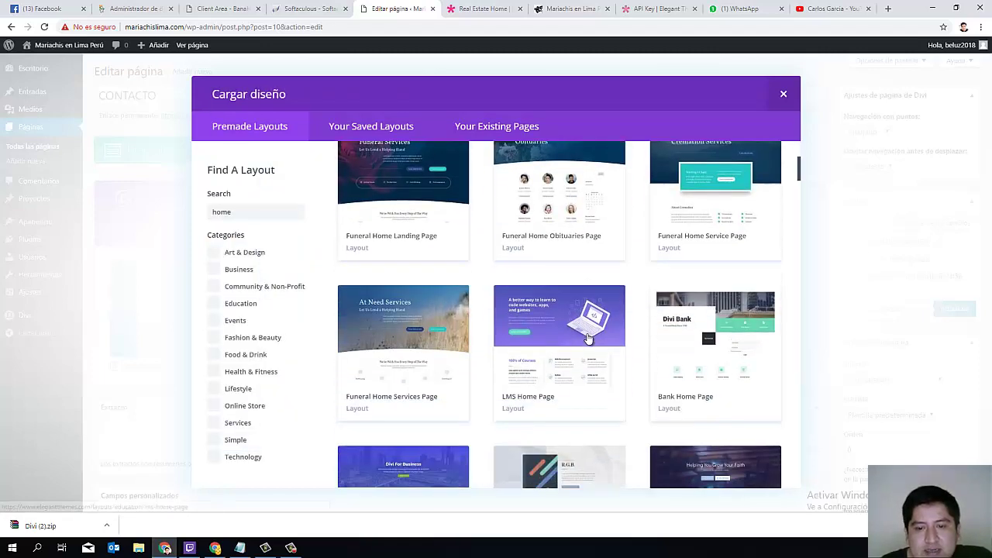
{"action": "scroll", "coordinate": [589, 336], "scroll_direction": "down", "scroll_amount": 10}
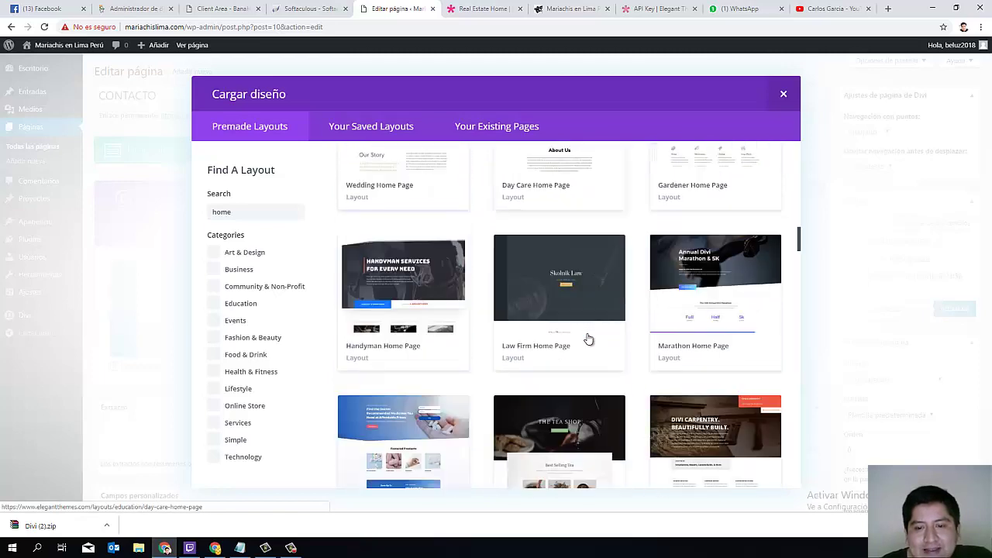
{"action": "scroll", "coordinate": [589, 338], "scroll_direction": "down", "scroll_amount": 10}
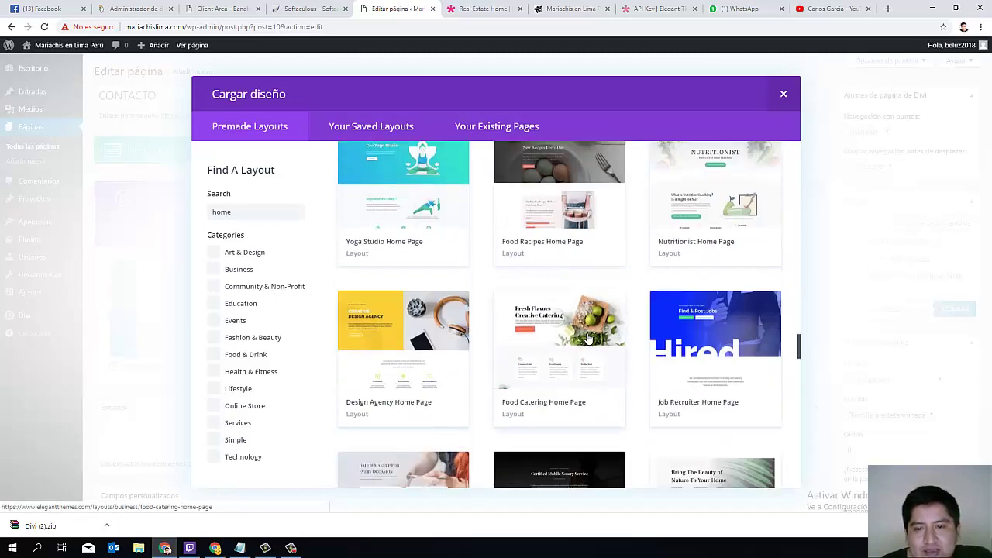
{"action": "scroll", "coordinate": [589, 339], "scroll_direction": "down", "scroll_amount": 5}
{"action": "left_click", "coordinate": [725, 230]}
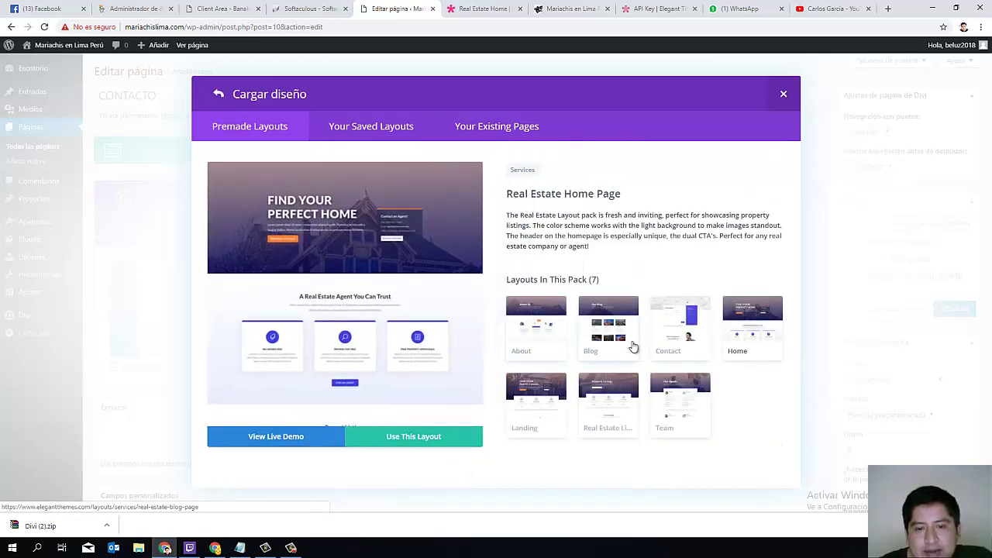
{"action": "left_click", "coordinate": [676, 335]}
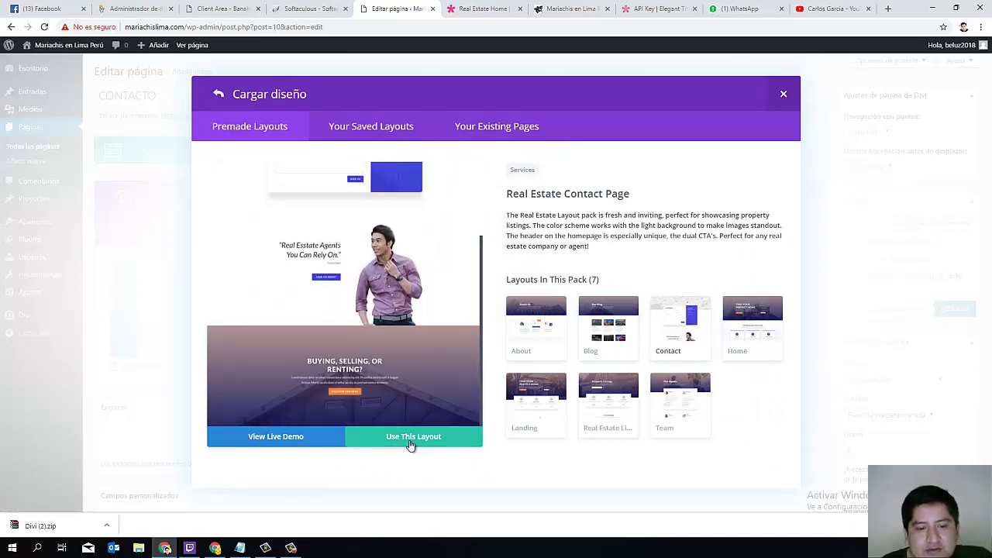
{"action": "left_click", "coordinate": [411, 443]}
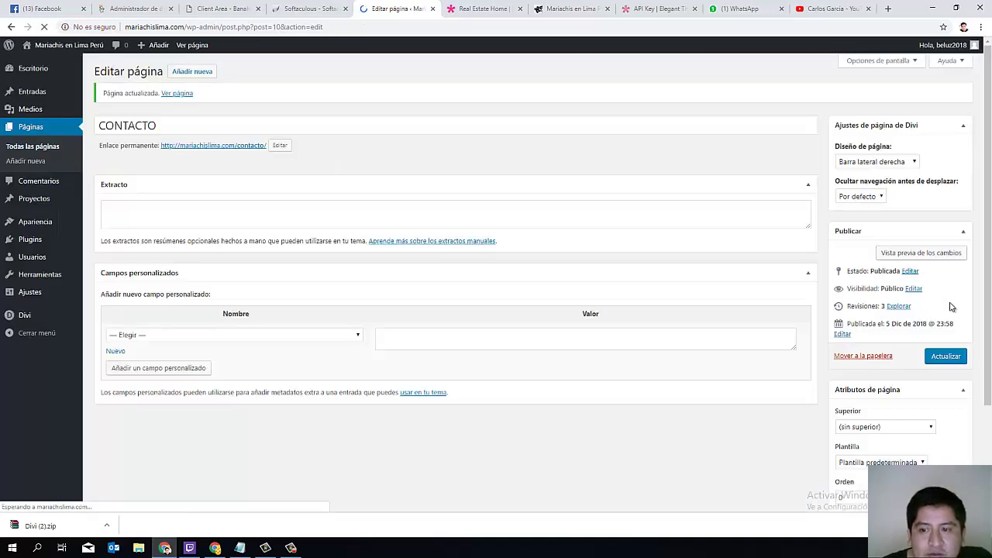
{"action": "left_click", "coordinate": [951, 365]}
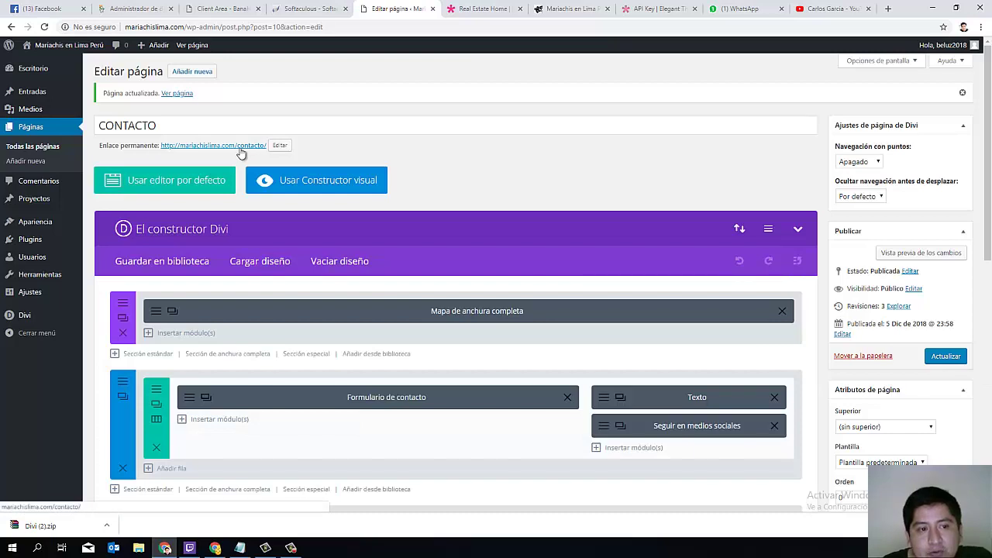
- Open the live CONTACTO page and review it from the map and contact form down to the closing call-to-action section
{"action": "right_click", "coordinate": [242, 152]}
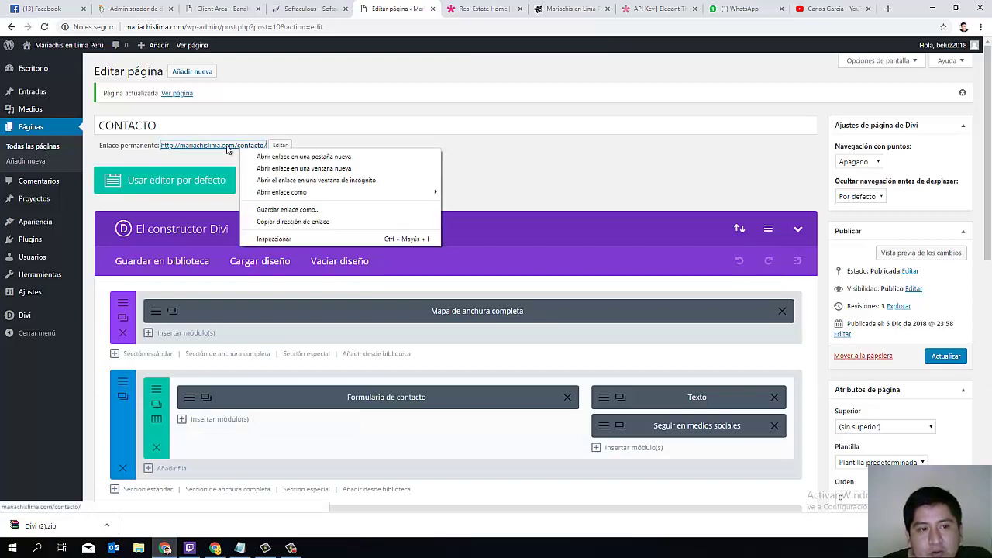
{"action": "key", "text": "Escape"}
{"action": "left_click", "coordinate": [226, 148]}
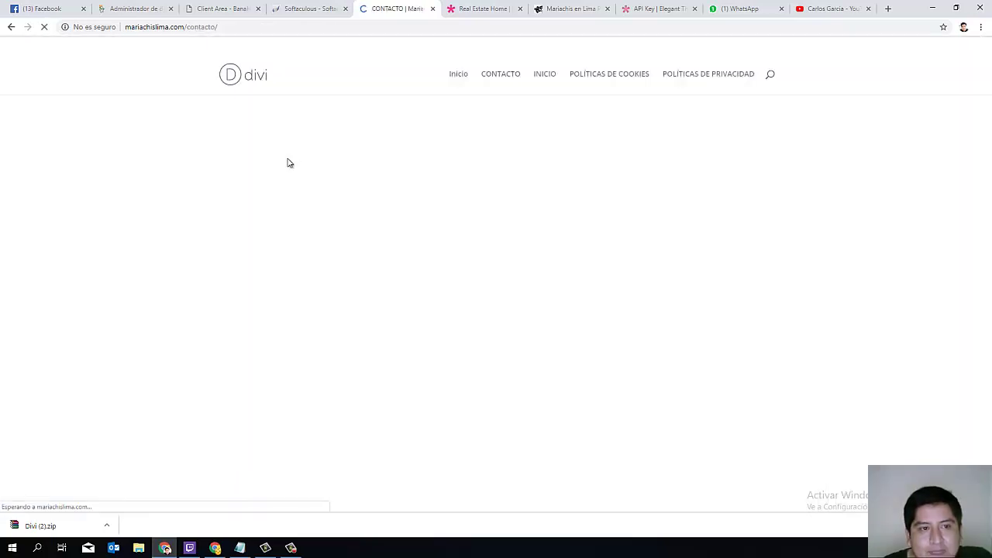
{"action": "scroll", "coordinate": [477, 164], "scroll_direction": "down", "scroll_amount": 4}
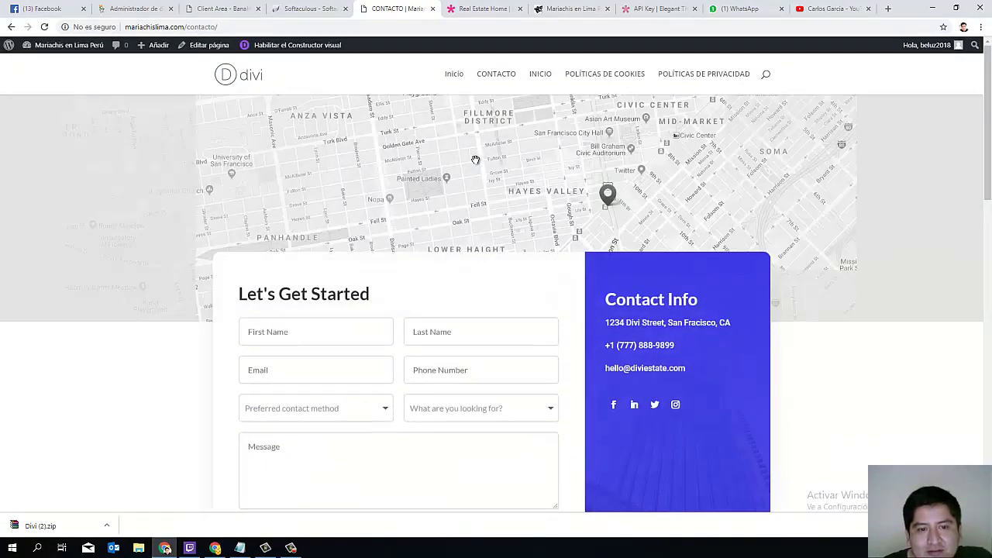
{"action": "scroll", "coordinate": [476, 165], "scroll_direction": "up", "scroll_amount": 4}
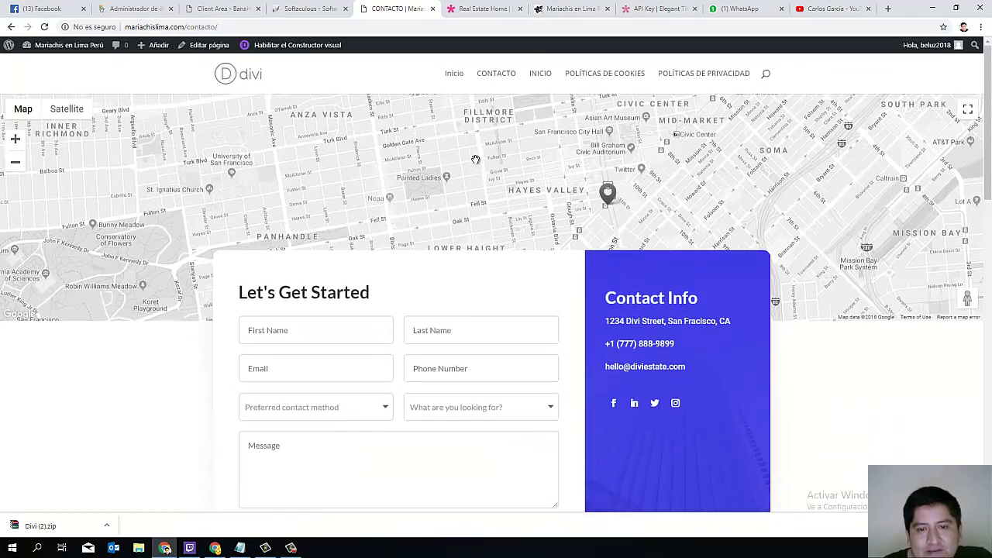
{"action": "scroll", "coordinate": [476, 165], "scroll_direction": "down", "scroll_amount": 4}
{"action": "scroll", "coordinate": [477, 165], "scroll_direction": "down", "scroll_amount": 8}
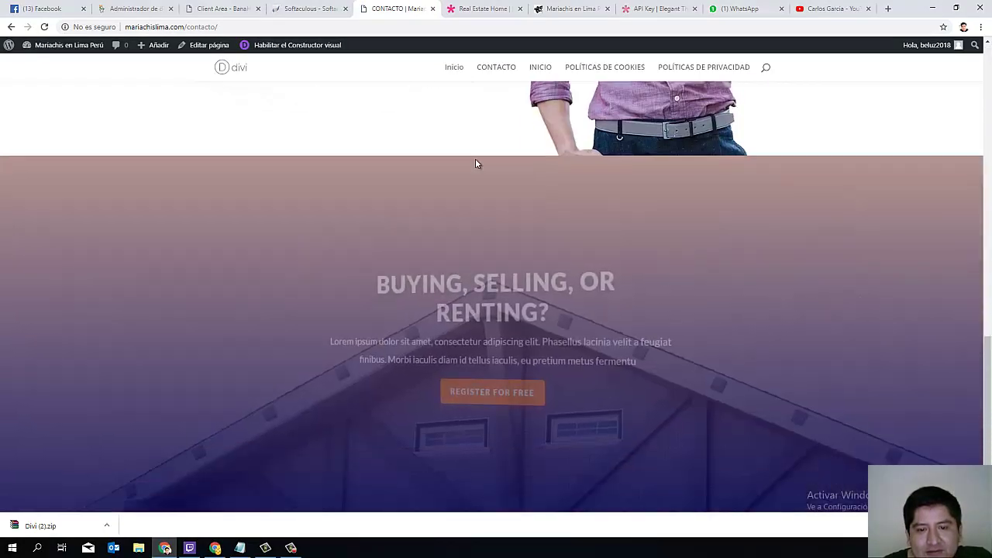
{"action": "scroll", "coordinate": [475, 158], "scroll_direction": "up", "scroll_amount": 6}
{"action": "scroll", "coordinate": [477, 158], "scroll_direction": "up", "scroll_amount": 6}
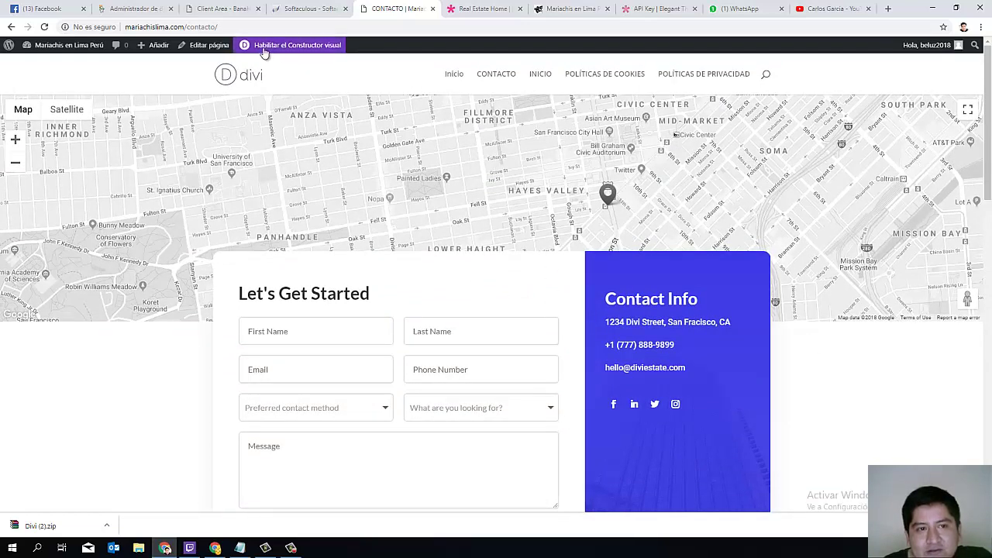
- Enable the Visual Builder on the CONTACTO page and open the contact form module's settings, placed clear of the form fields
{"action": "left_click", "coordinate": [319, 46]}
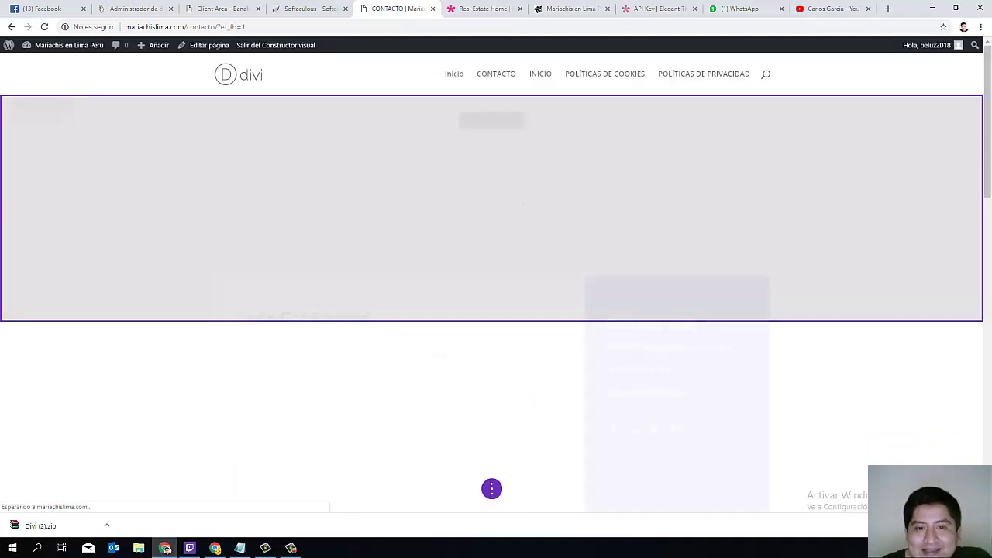
{"action": "scroll", "coordinate": [435, 364], "scroll_direction": "down", "scroll_amount": 2}
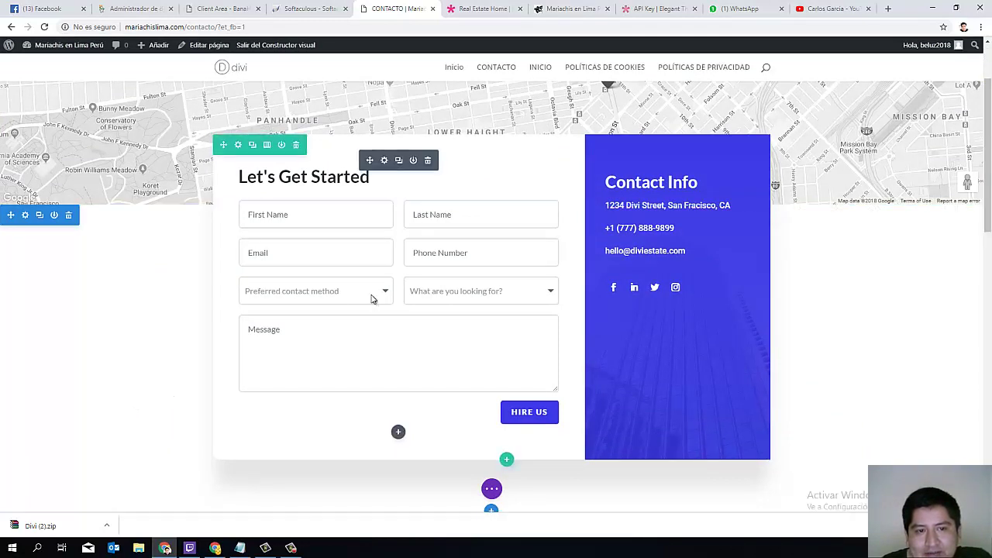
{"action": "left_click", "coordinate": [384, 159]}
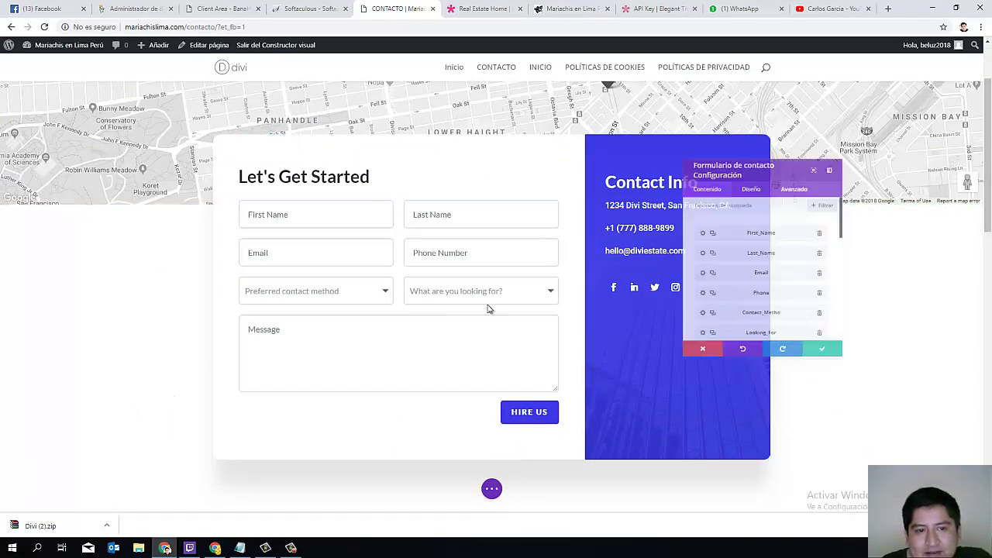
{"action": "left_click_drag", "start_coordinate": [693, 145], "coordinate": [414, 124]}
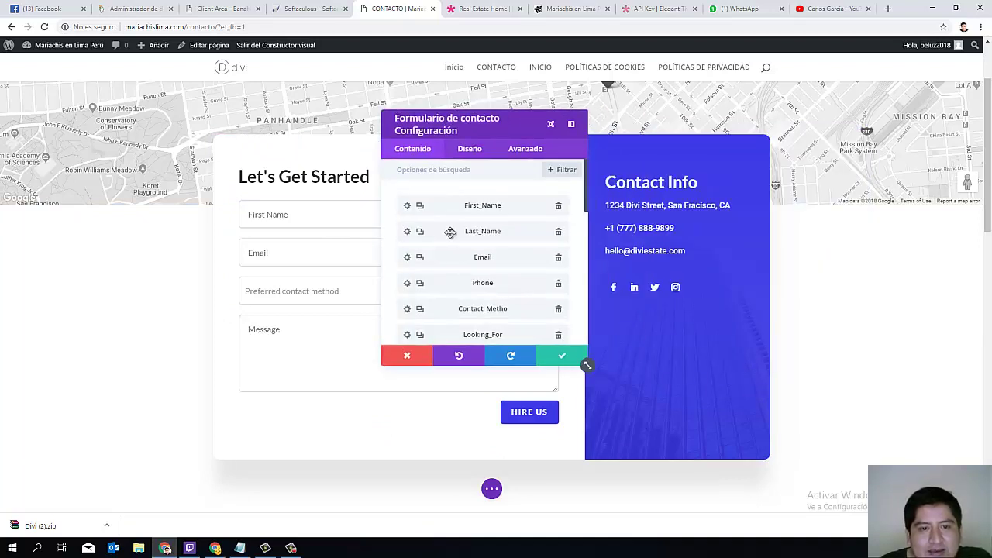
{"action": "left_click_drag", "start_coordinate": [472, 133], "coordinate": [665, 141]}
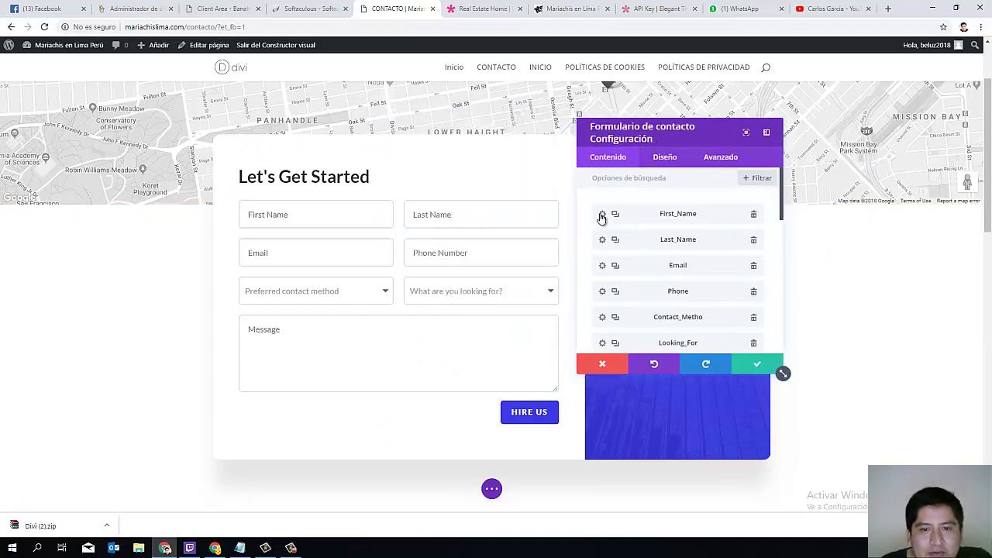
- Set the title of the contact form's First_Name field to "Nombre" and return to the form's field list
{"action": "left_click", "coordinate": [602, 215]}
{"action": "scroll", "coordinate": [620, 246], "scroll_direction": "down", "scroll_amount": 1}
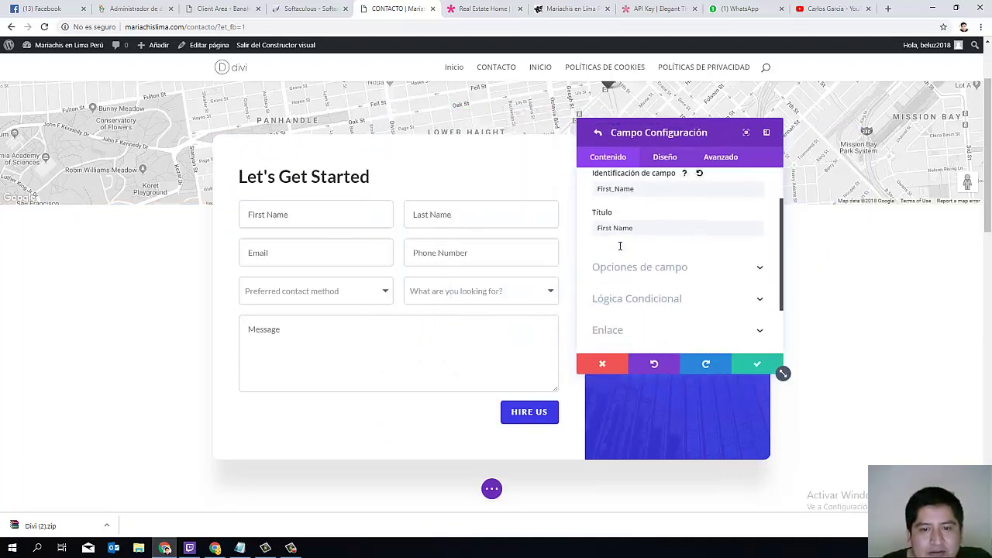
{"action": "scroll", "coordinate": [632, 242], "scroll_direction": "up", "scroll_amount": 1}
{"action": "left_click_drag", "start_coordinate": [634, 280], "coordinate": [584, 279]}
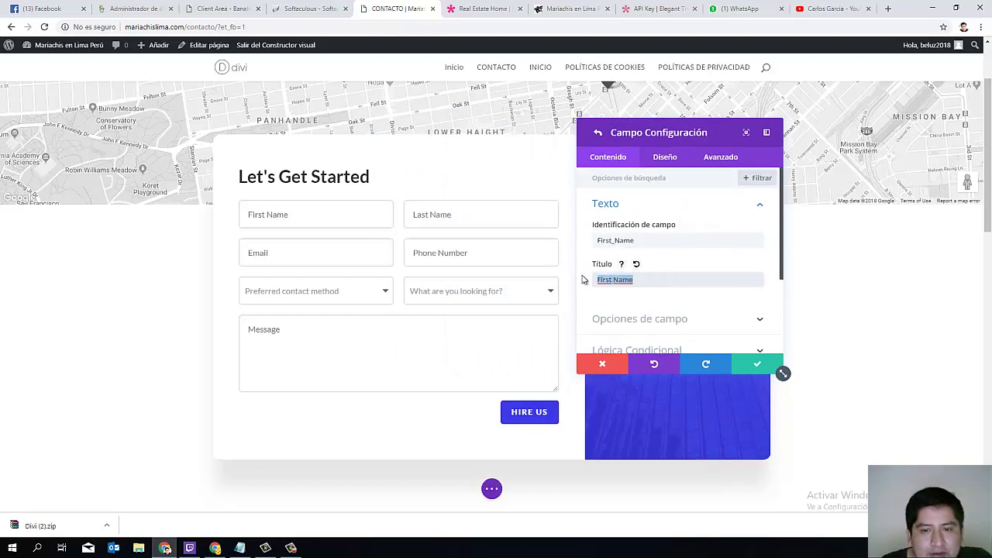
{"action": "type", "text": "Nombre"}
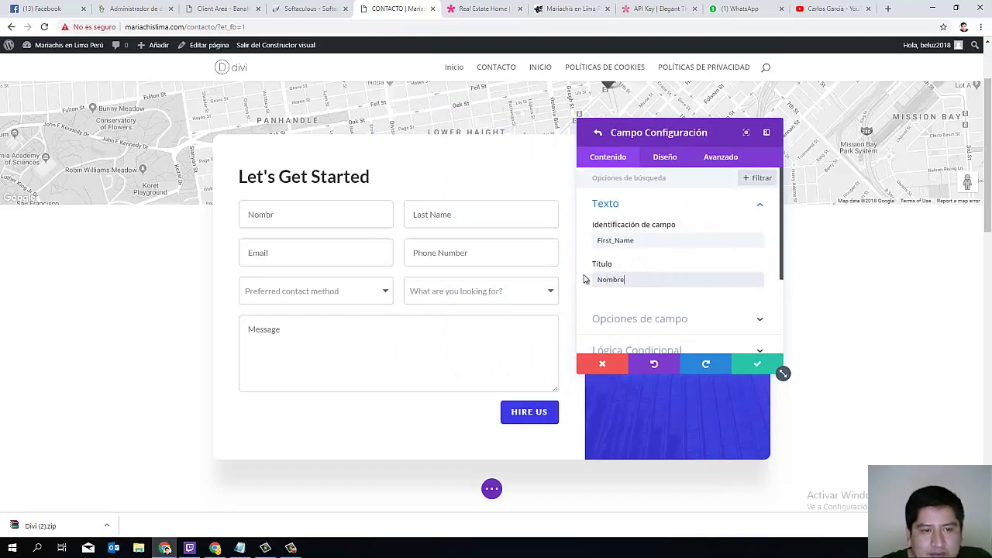
{"action": "left_click", "coordinate": [598, 135]}
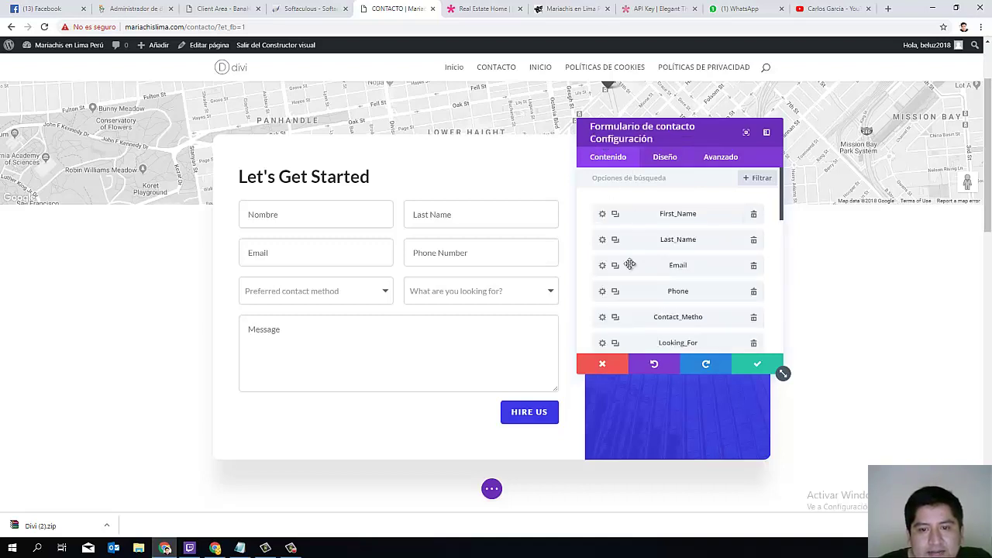
- Set the title of the contact form's Last_Name field to "Apellido" and return to the form's field list
{"action": "left_click", "coordinate": [603, 240]}
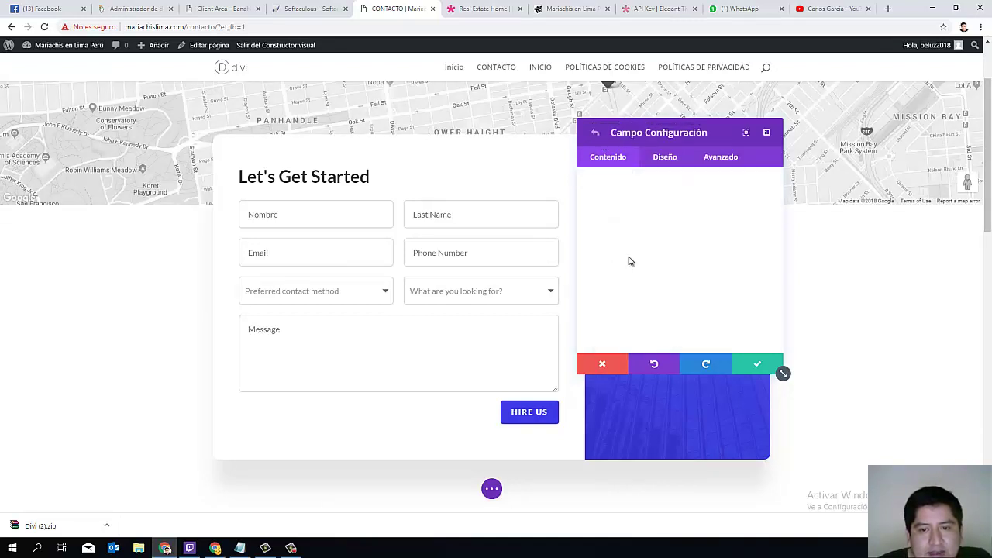
{"action": "triple_click", "coordinate": [641, 272]}
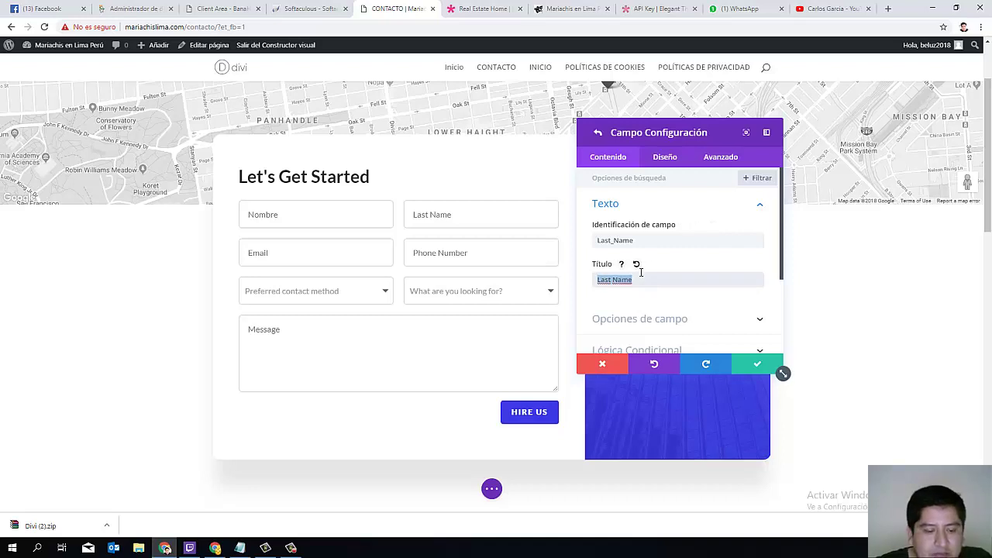
{"action": "key", "text": "BackSpace"}
{"action": "type", "text": "Apellido"}
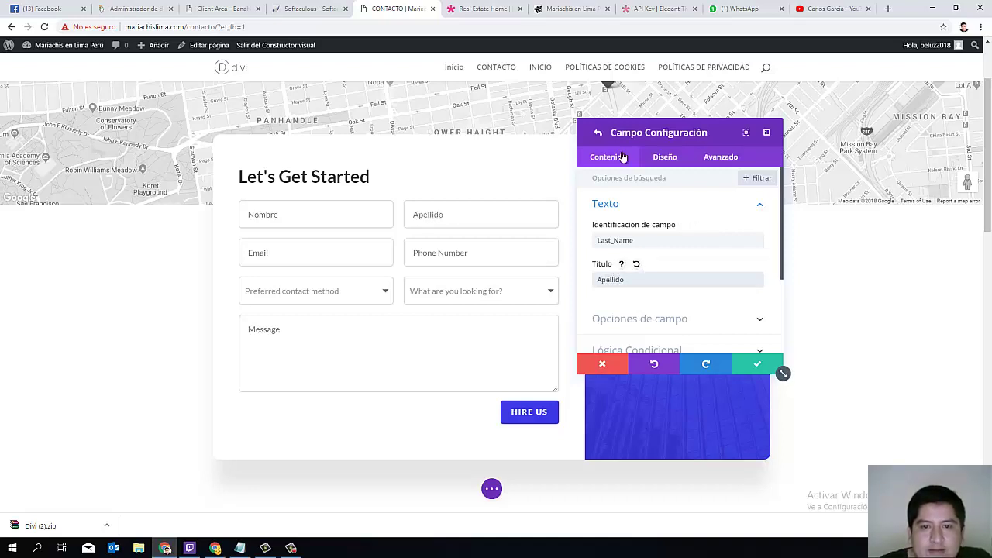
{"action": "left_click", "coordinate": [599, 133]}
- Set the contact form's heading to "Contacta con un Agente"
{"action": "scroll", "coordinate": [618, 268], "scroll_direction": "down", "scroll_amount": 1}
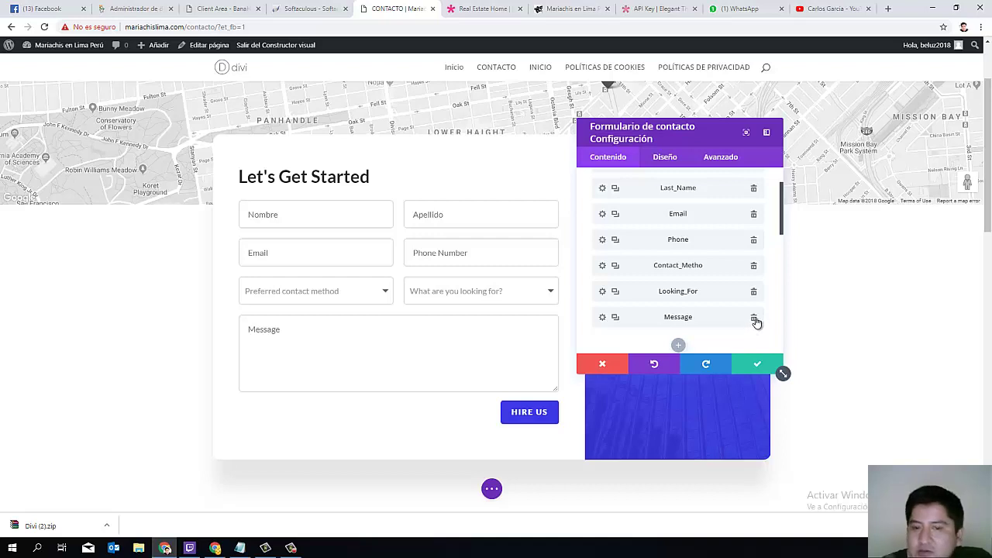
{"action": "scroll", "coordinate": [717, 286], "scroll_direction": "down", "scroll_amount": 1}
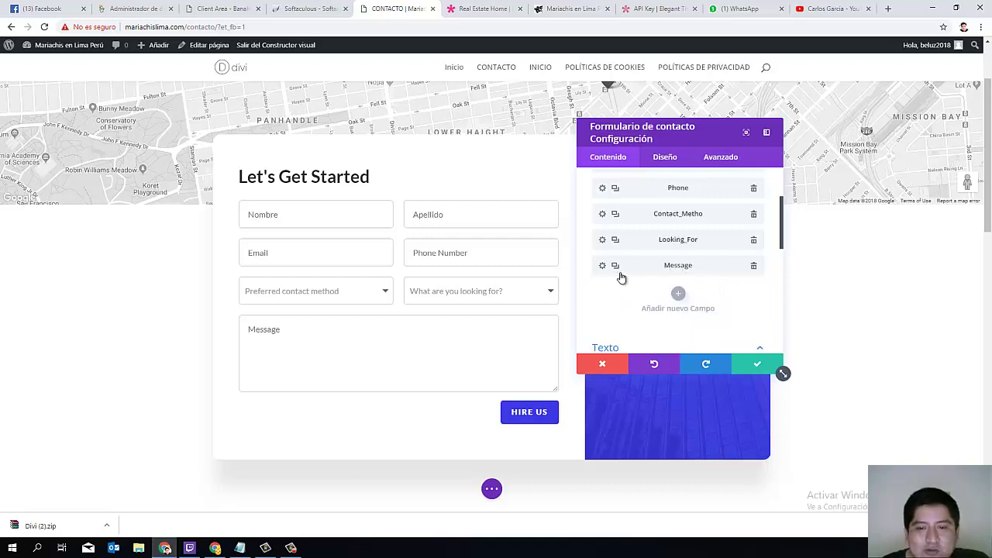
{"action": "scroll", "coordinate": [625, 273], "scroll_direction": "down", "scroll_amount": 3}
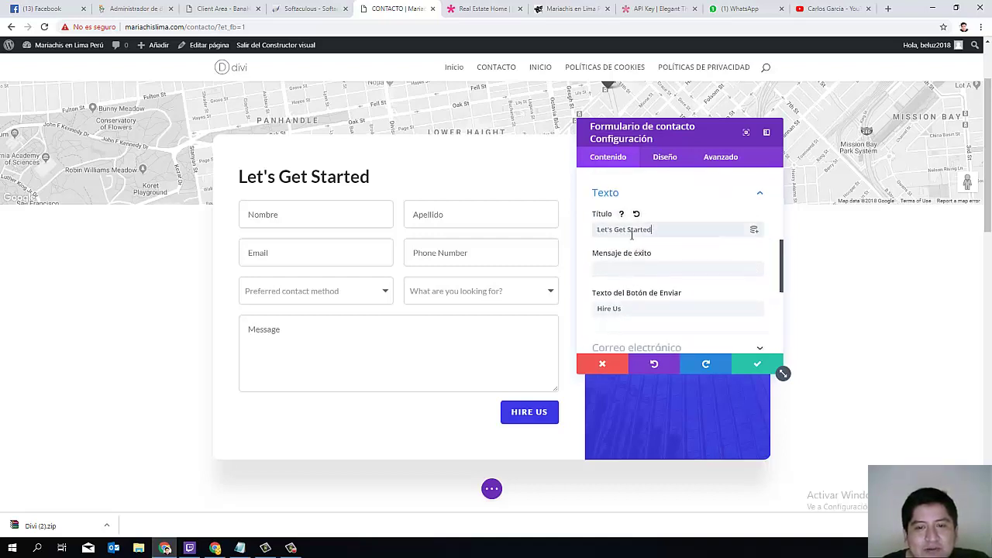
{"action": "left_click_drag", "start_coordinate": [653, 230], "coordinate": [590, 239]}
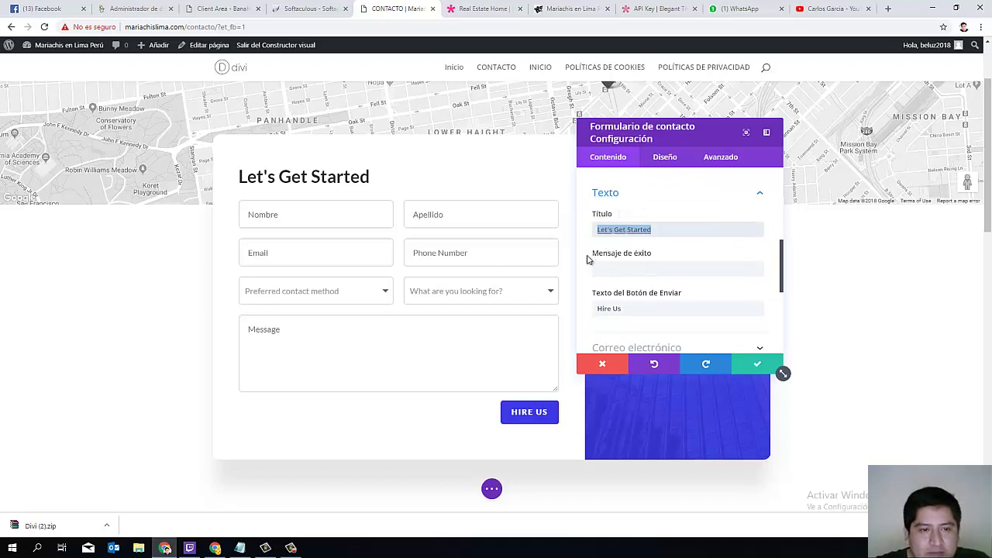
{"action": "type", "text": "Contacta con un"}
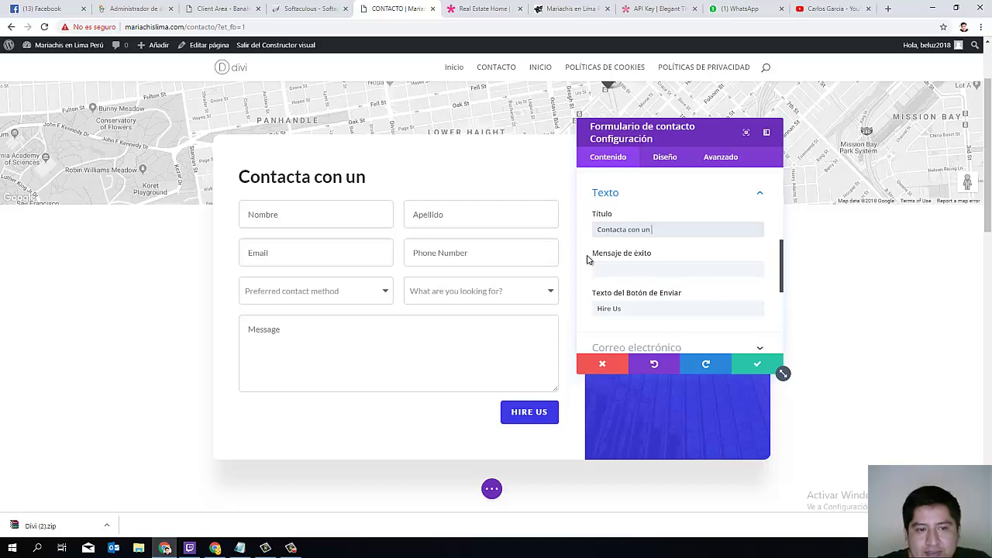
{"action": "type", "text": " Agente"}
- Set the contact form's submit button text to "Solicitar Asesoría"
{"action": "key", "text": "Tab"}
{"action": "key", "text": "Tab"}
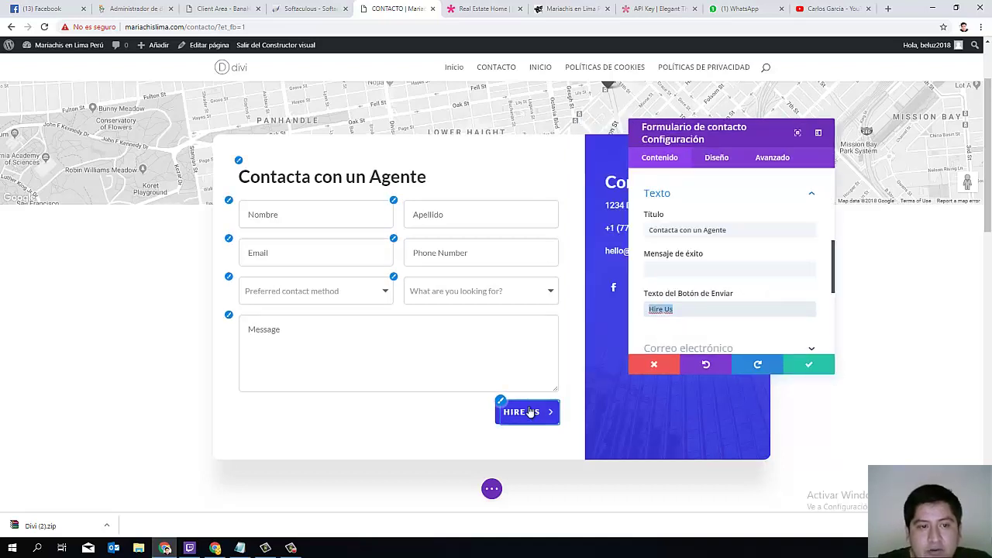
{"action": "type", "text": "Sol"}
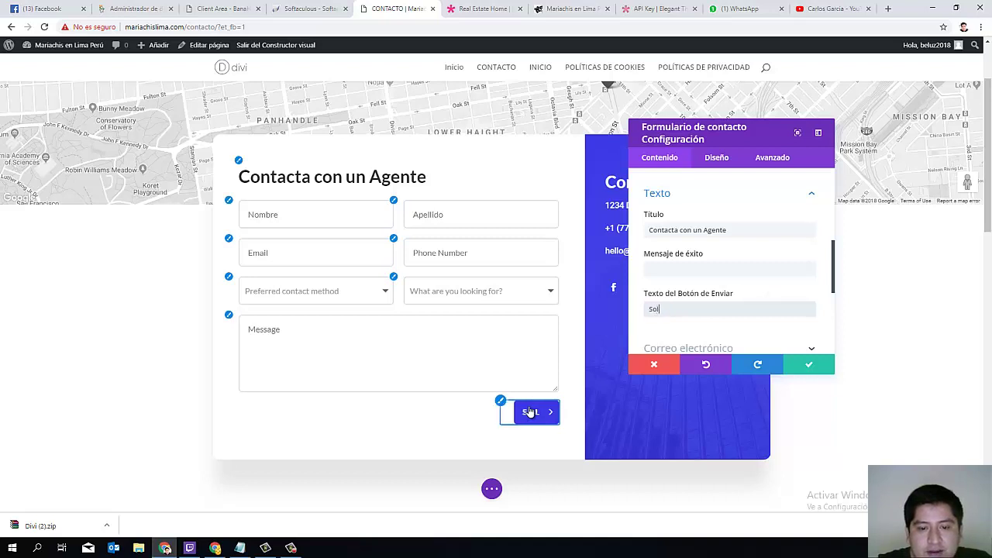
{"action": "type", "text": "icitar Asesor"}
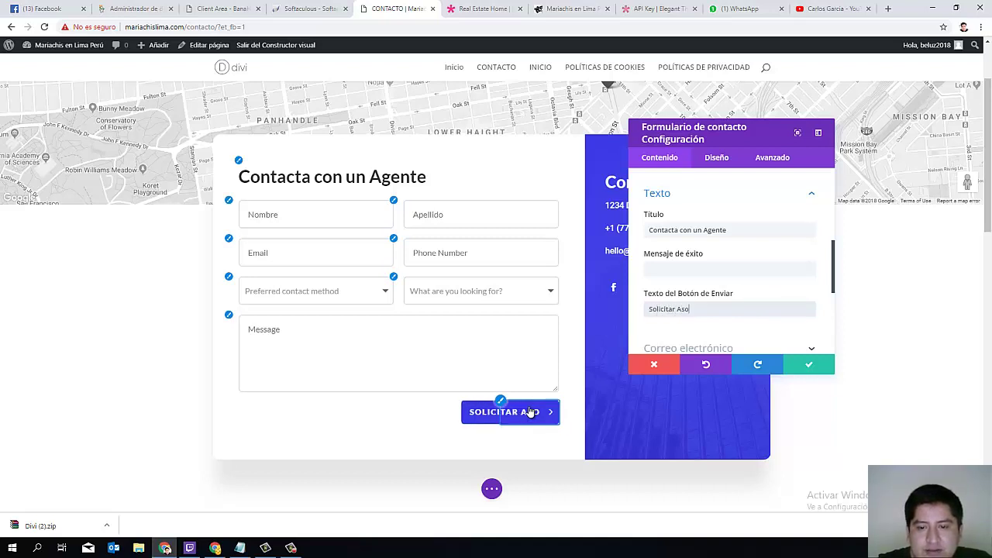
{"action": "type", "text": "ía"}
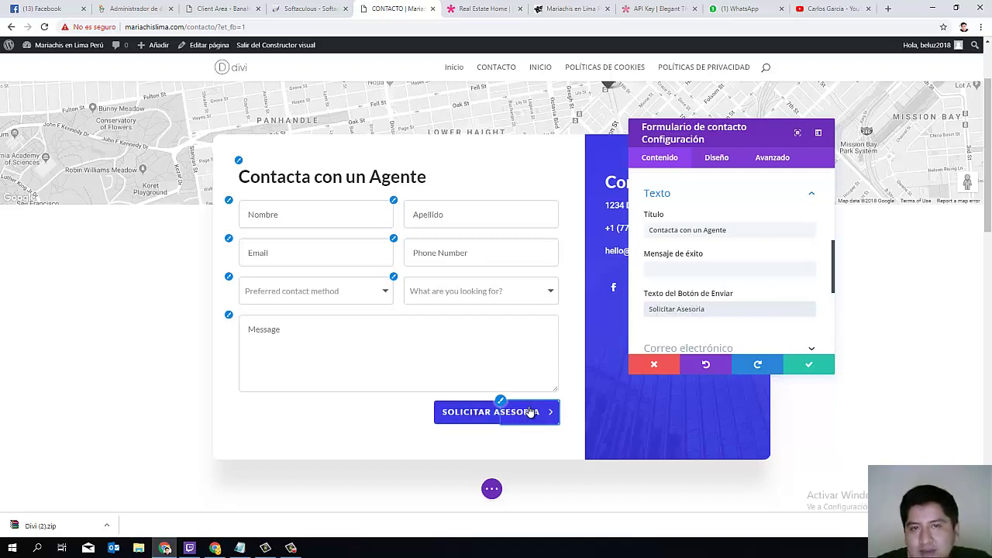